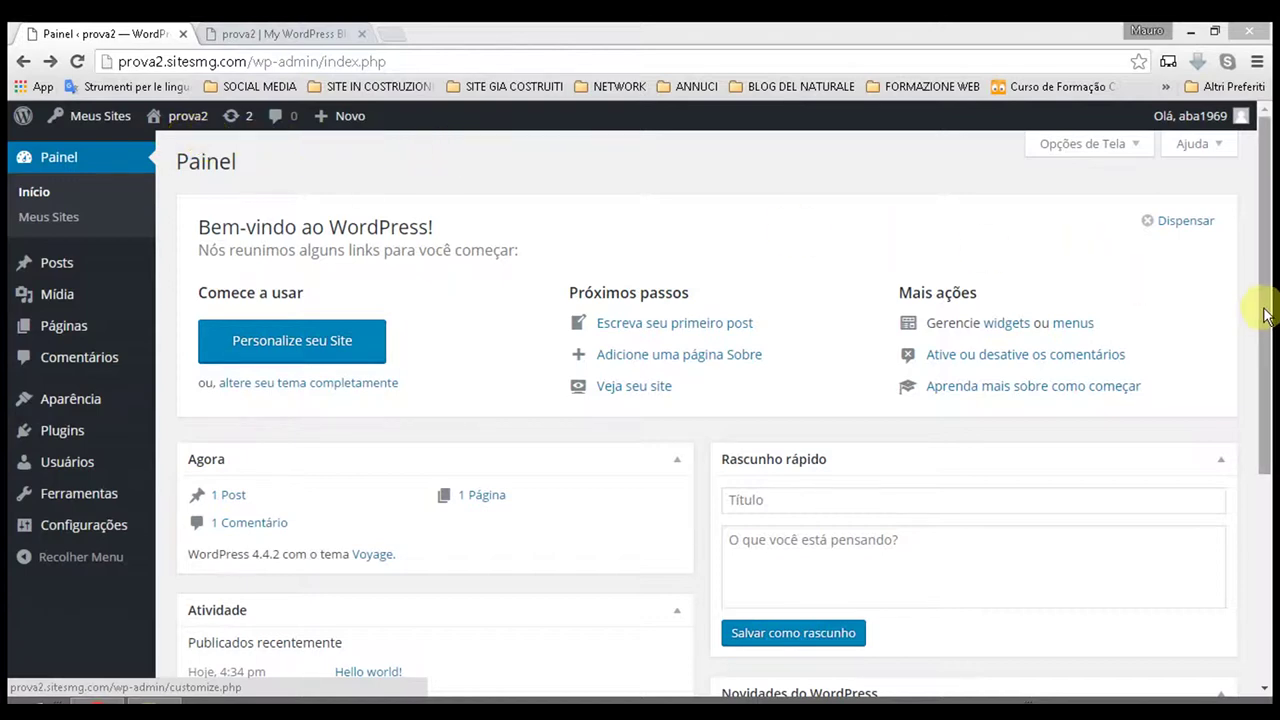
# Look over the dashboard boxes, collapsing and reopening the Rascunho rápido box
pyautogui.moveTo(1262, 308); pyautogui.dragTo(1272, 562)
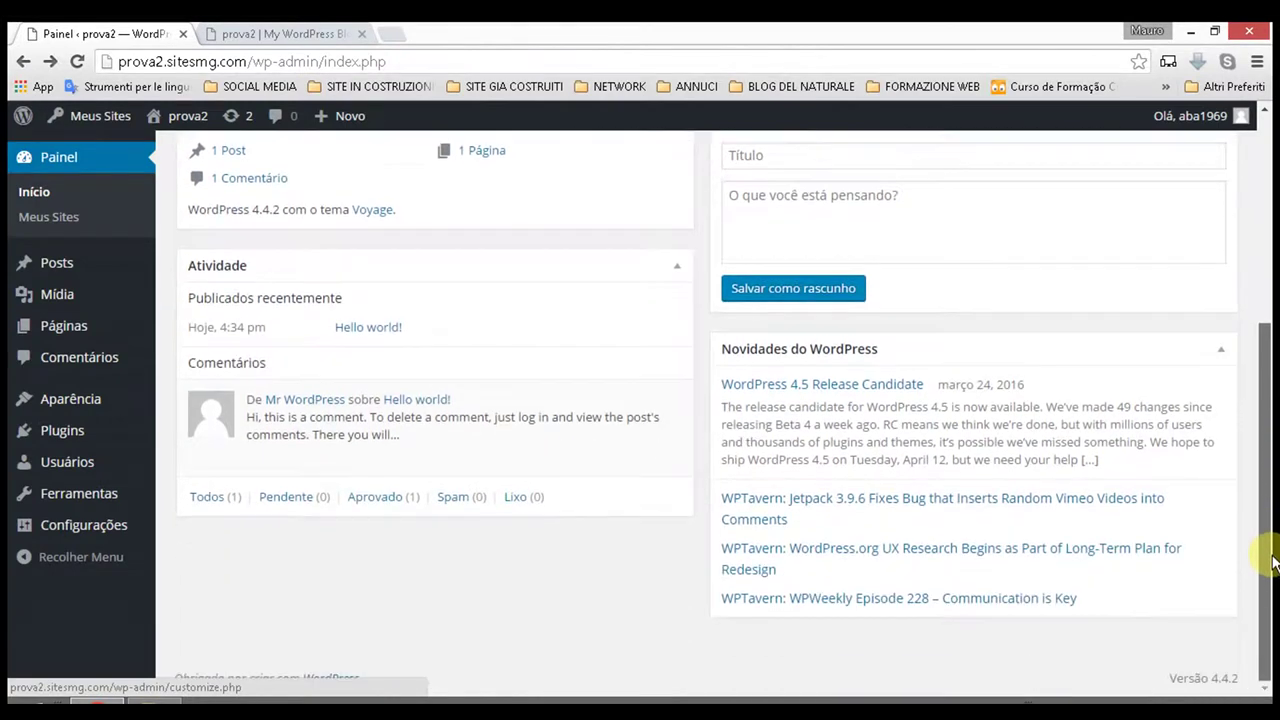
pyautogui.scroll(4, 600, 440)
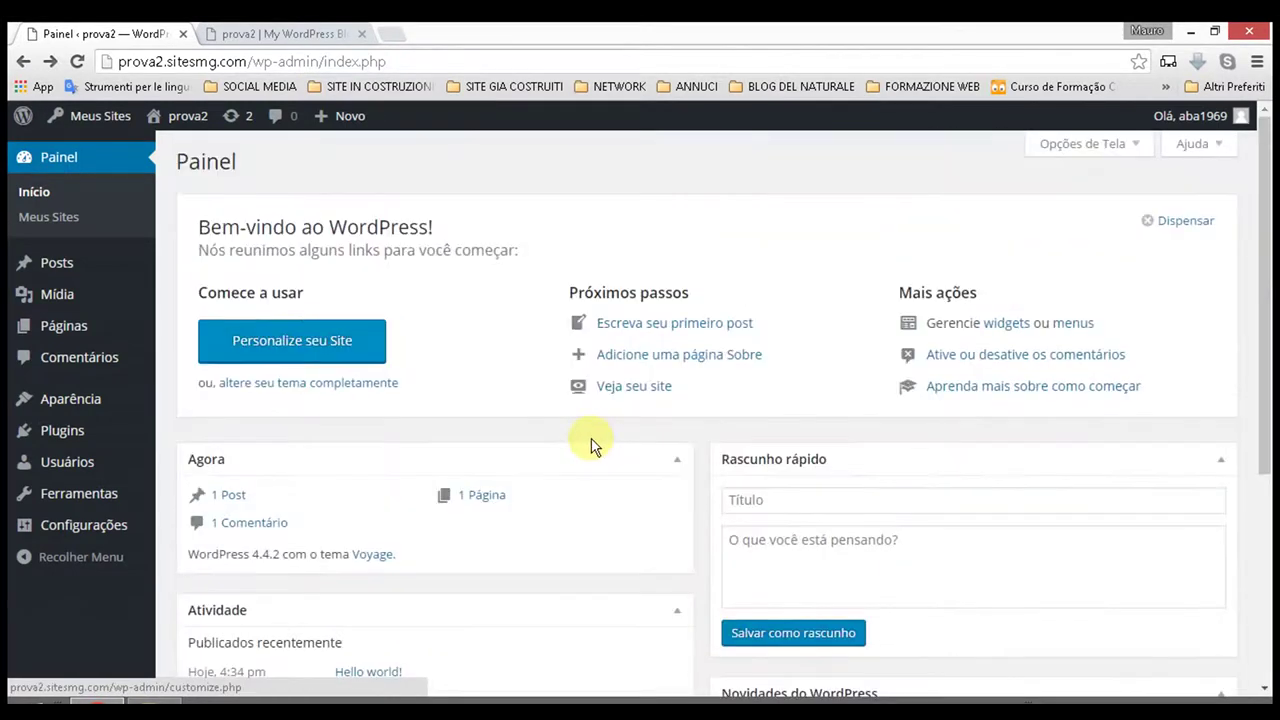
pyautogui.scroll(-2, 434, 366)
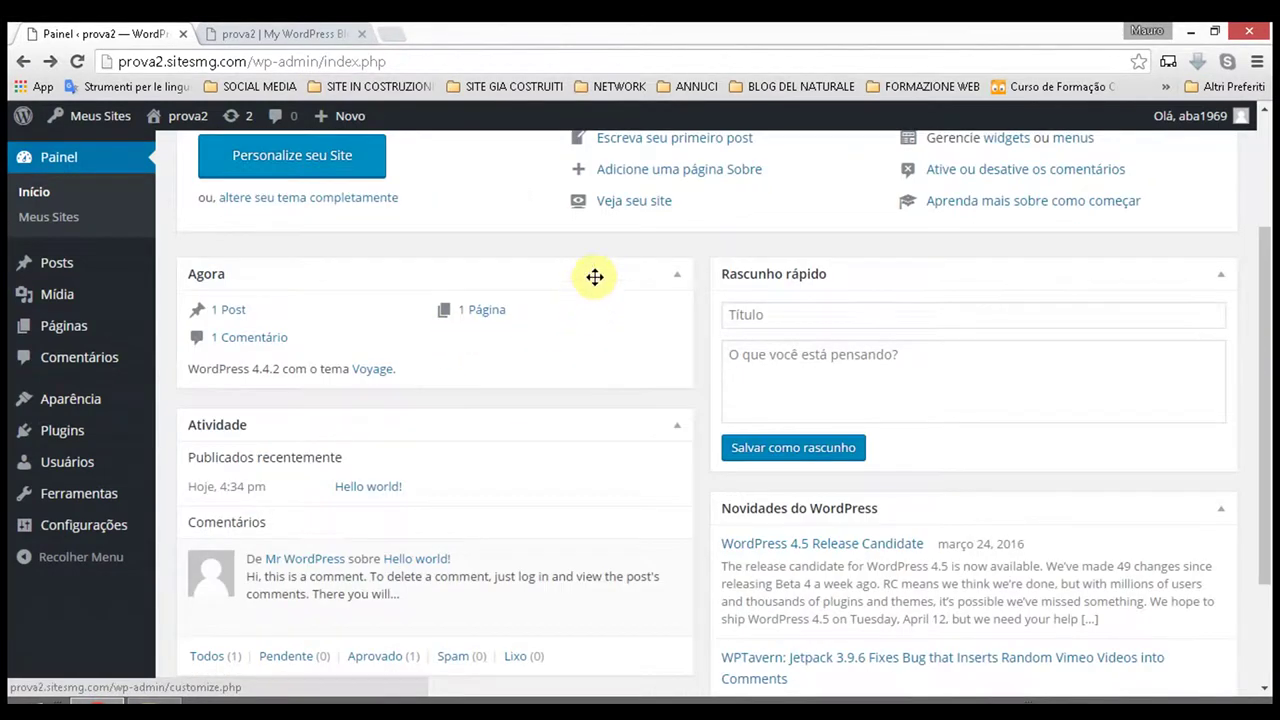
pyautogui.moveTo(595, 277); pyautogui.dragTo(586, 294)
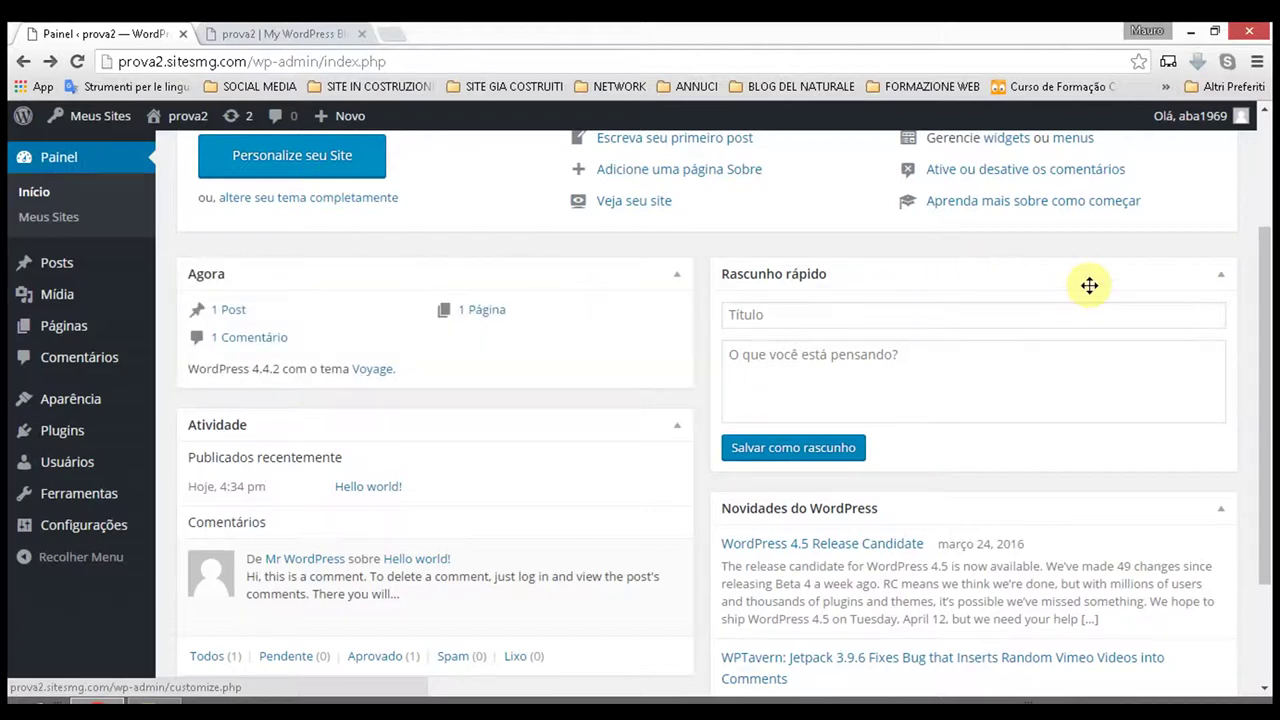
pyautogui.moveTo(1089, 285); pyautogui.dragTo(1009, 304)
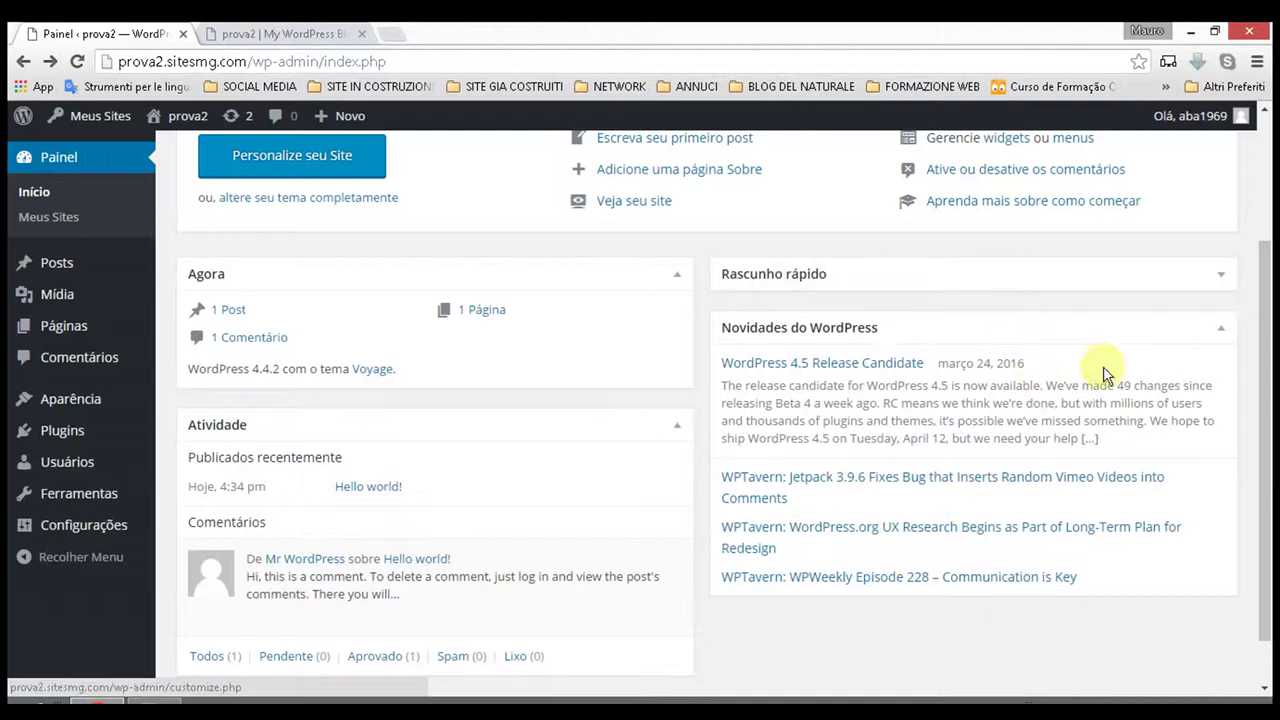
pyautogui.click(1220, 274)
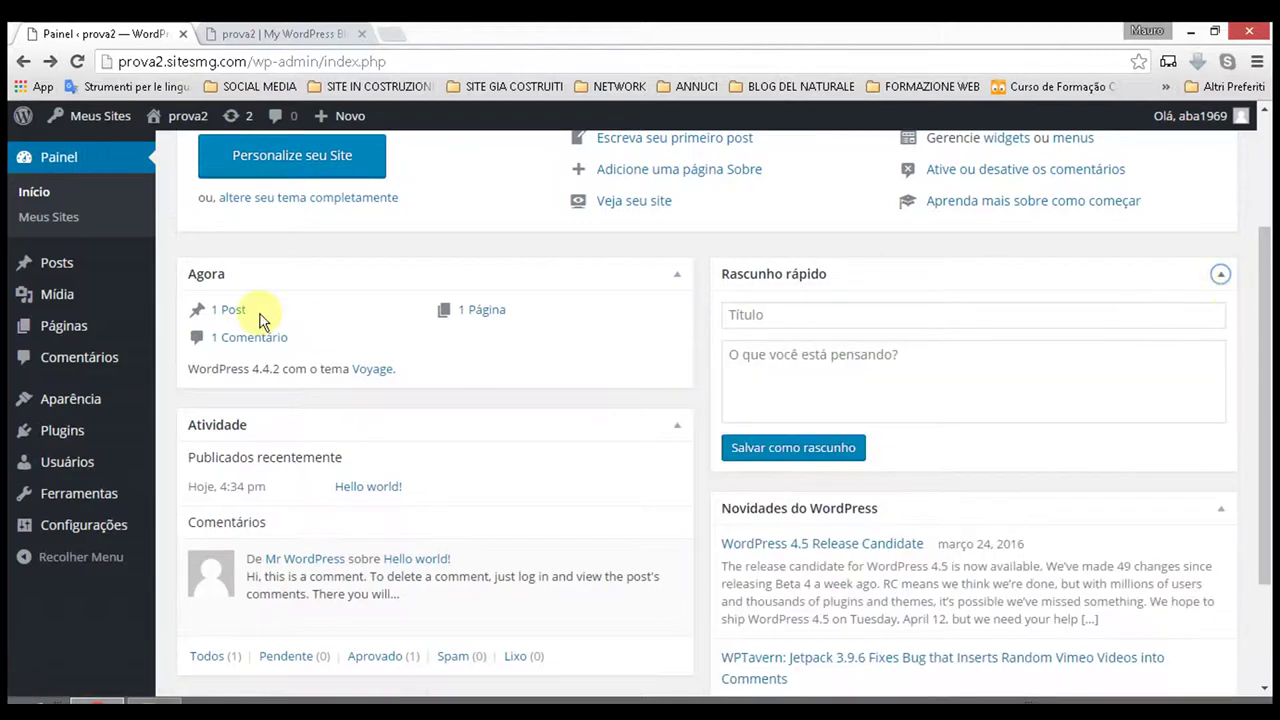
# Collapse the Agora, Atividade, Rascunho rápido and Novidades do WordPress boxes, and reopen Agora
pyautogui.click(318, 278)
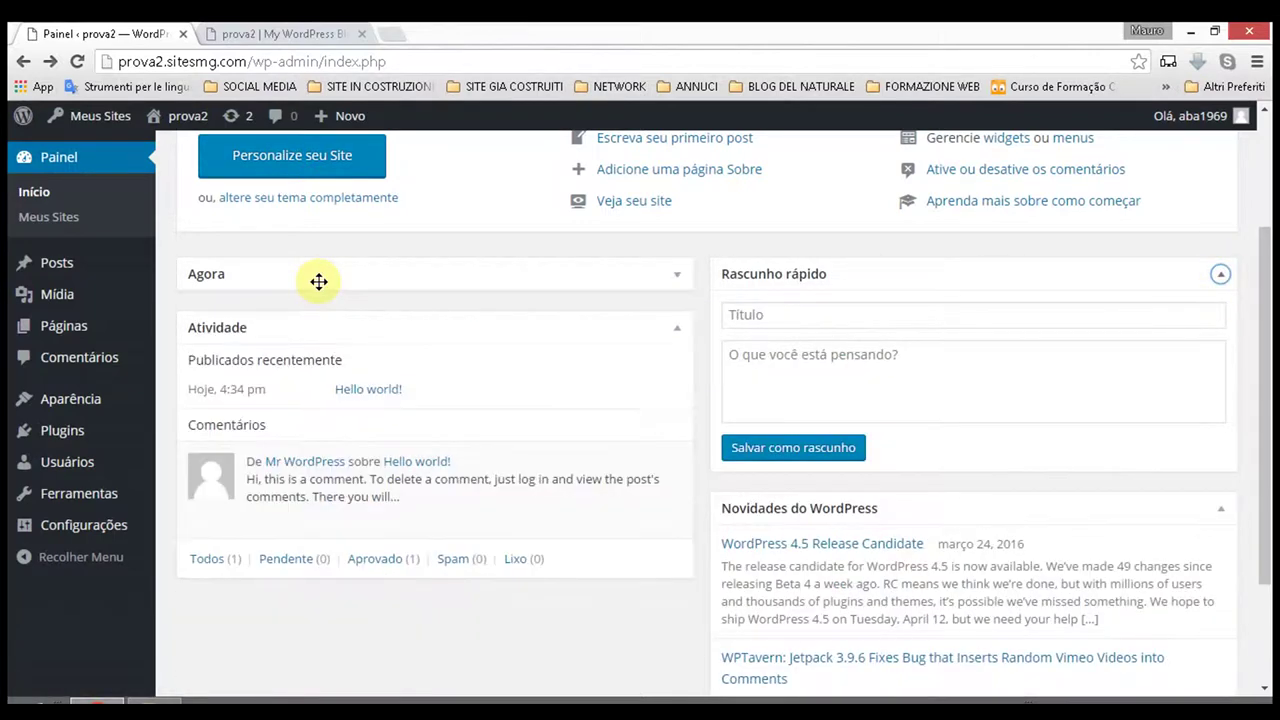
pyautogui.click(400, 331)
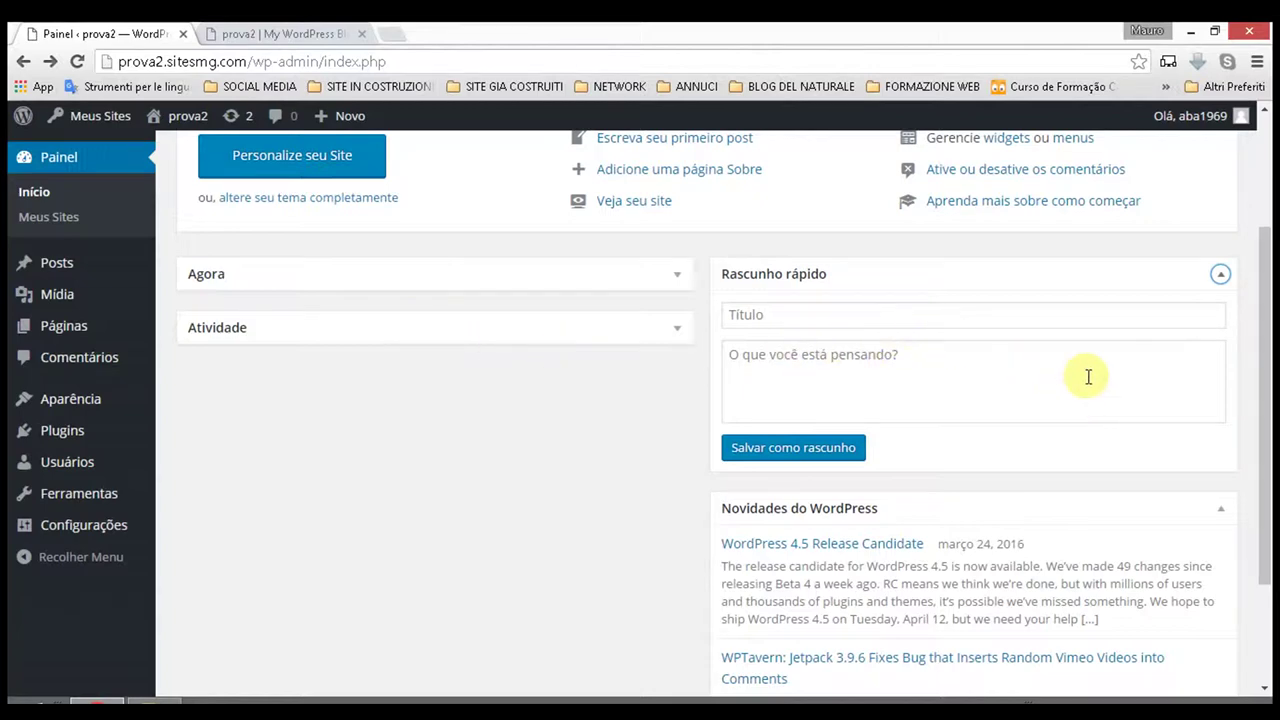
pyautogui.click(1054, 280)
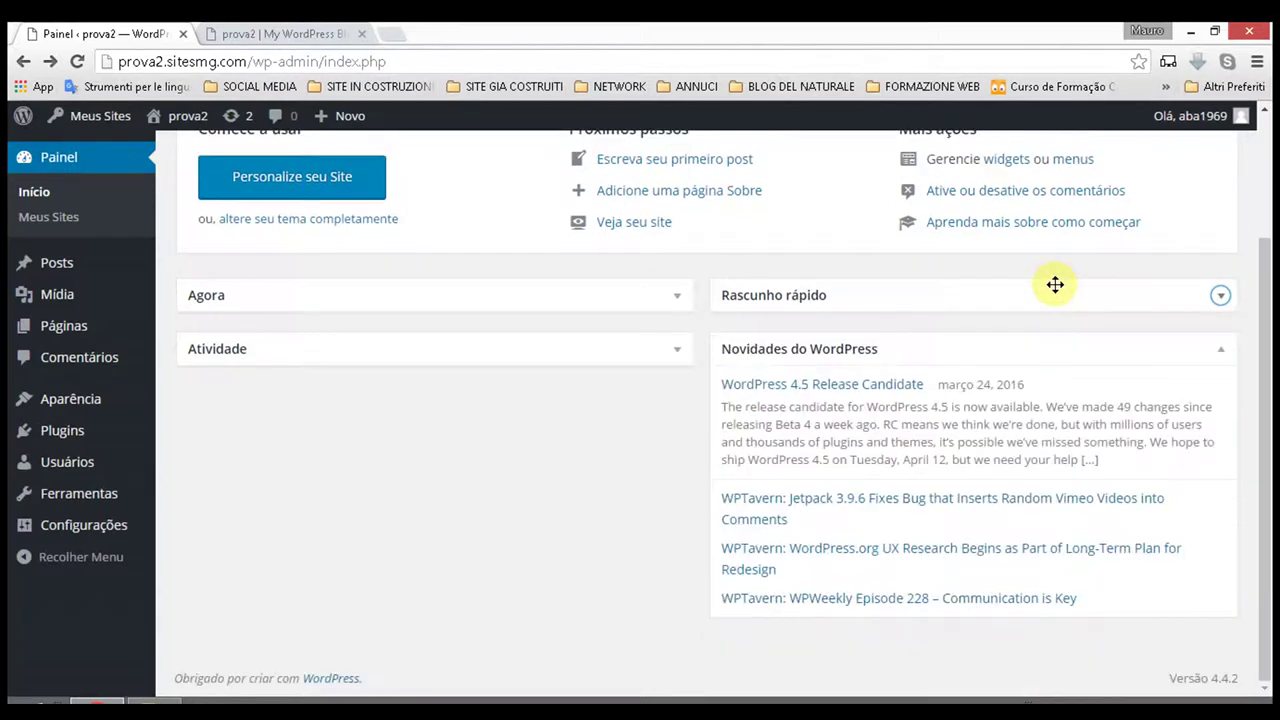
pyautogui.click(1006, 345)
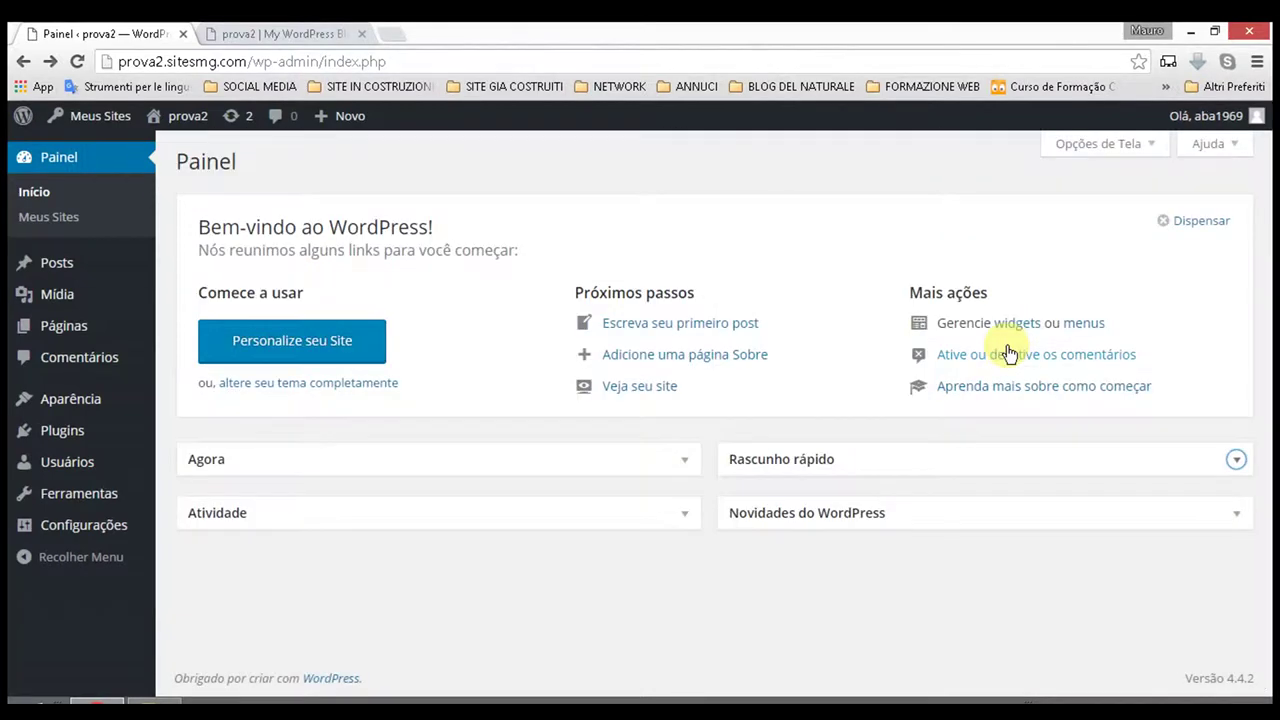
pyautogui.click(288, 455)
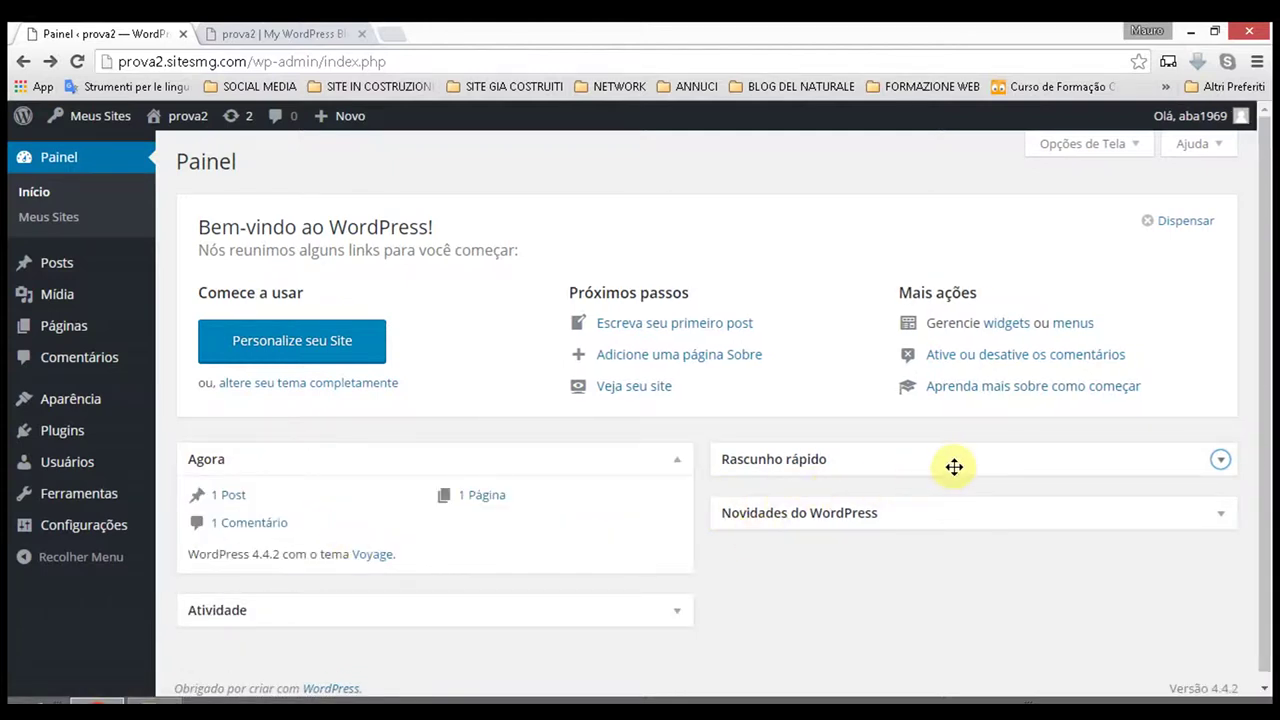
# Move the Rascunho rápido box between Agora and Atividade, and then back to the other column below Novidades do WordPress
pyautogui.moveTo(960, 460); pyautogui.dragTo(420, 620)
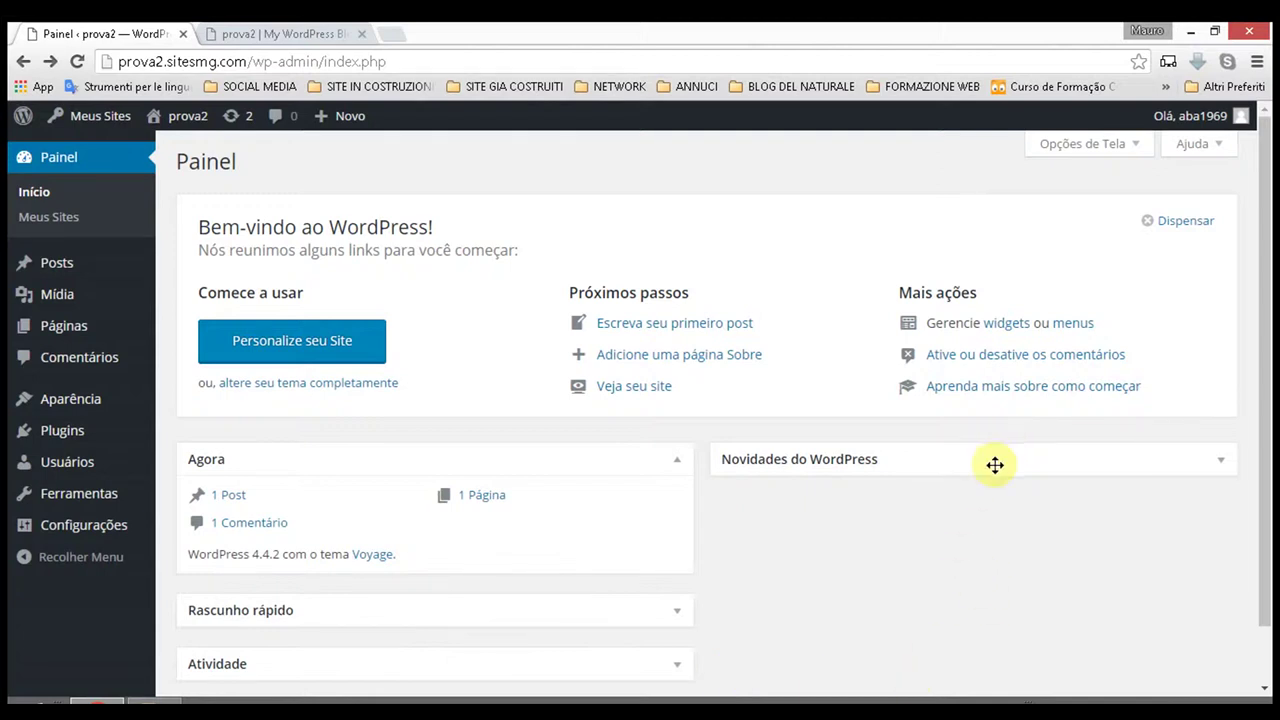
pyautogui.moveTo(286, 671); pyautogui.dragTo(1040, 567)
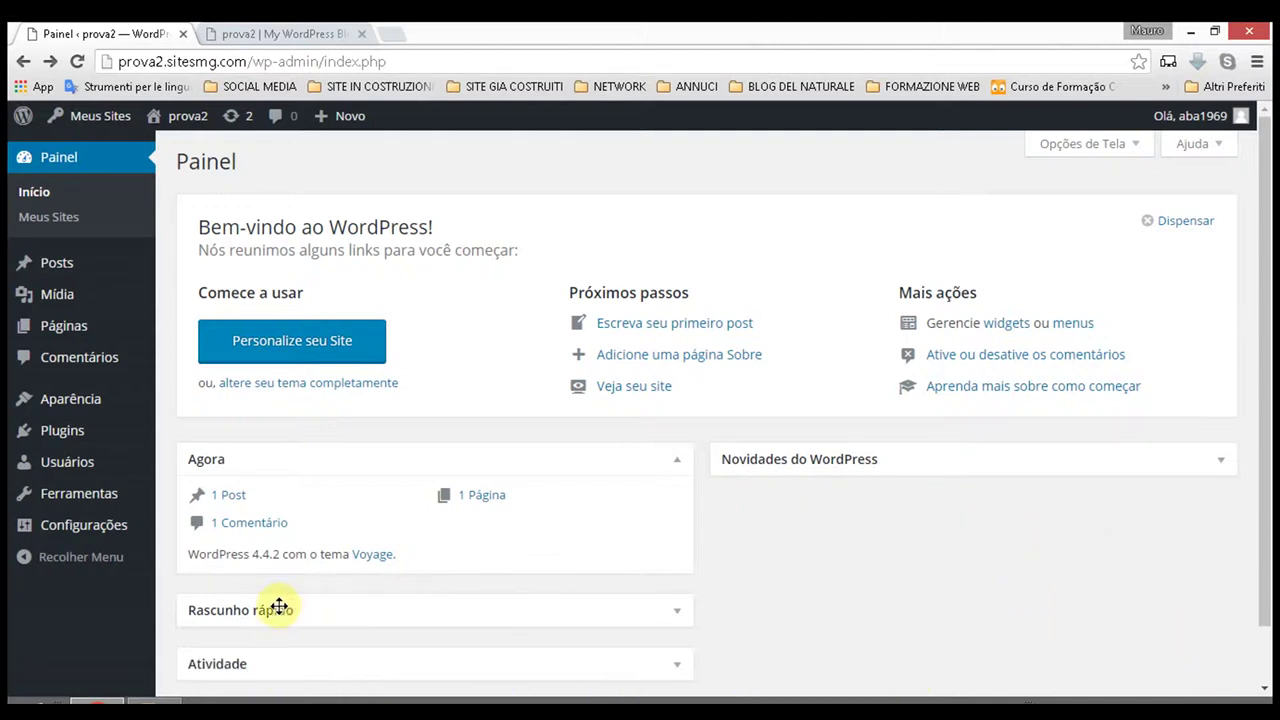
pyautogui.moveTo(279, 607); pyautogui.dragTo(980, 508)
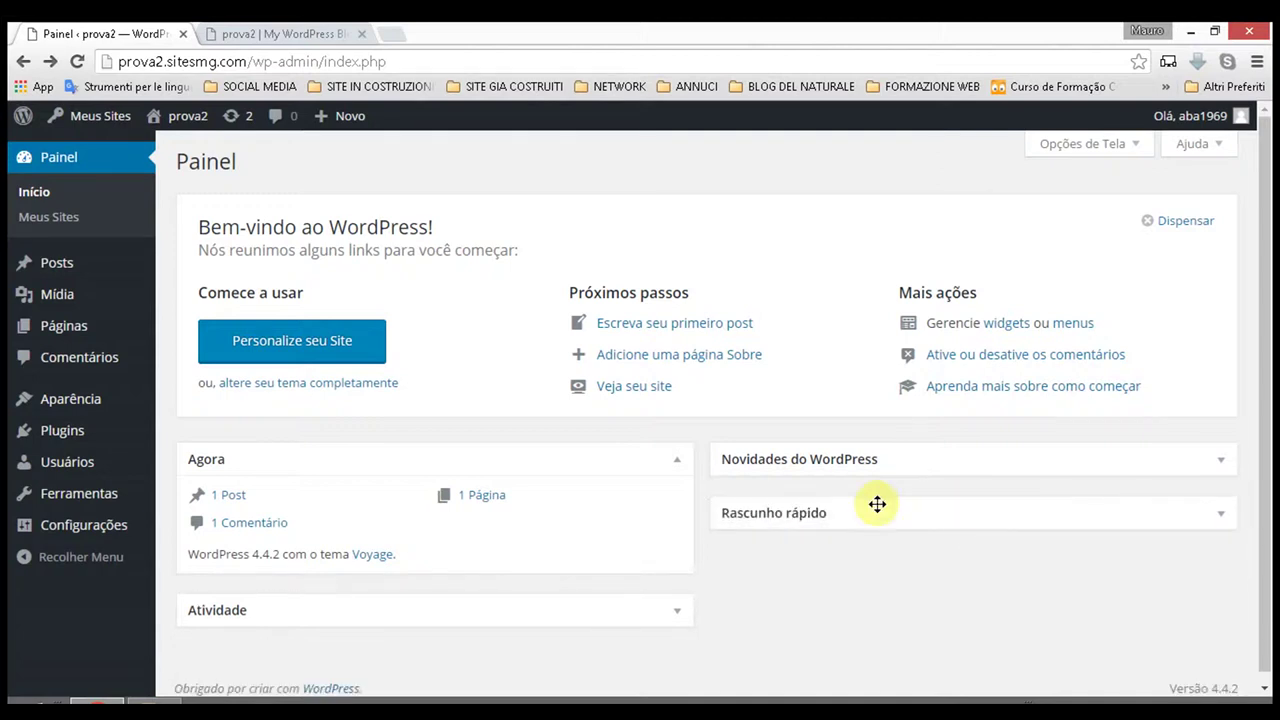
# Expand the Rascunho rápido, Novidades do WordPress and Atividade boxes on the dashboard
pyautogui.moveTo(626, 211); pyautogui.dragTo(603, 292)
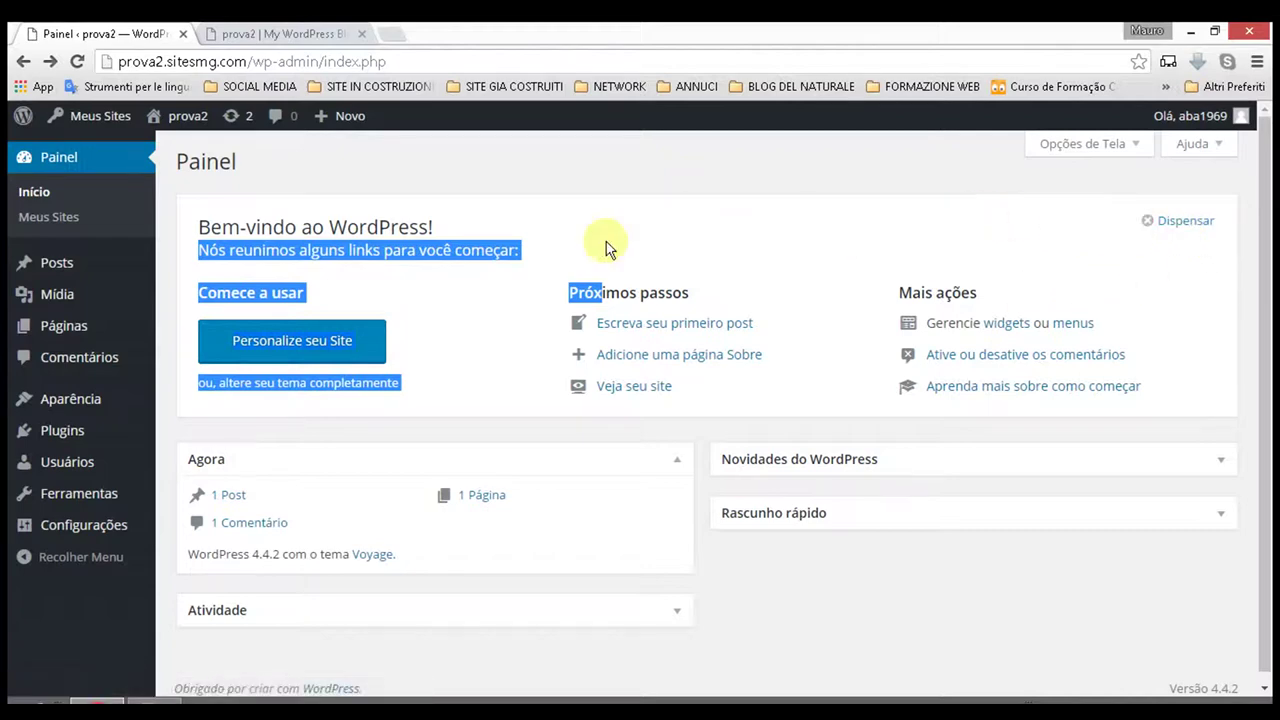
pyautogui.click(610, 198)
pyautogui.scroll(-1, 296, 337)
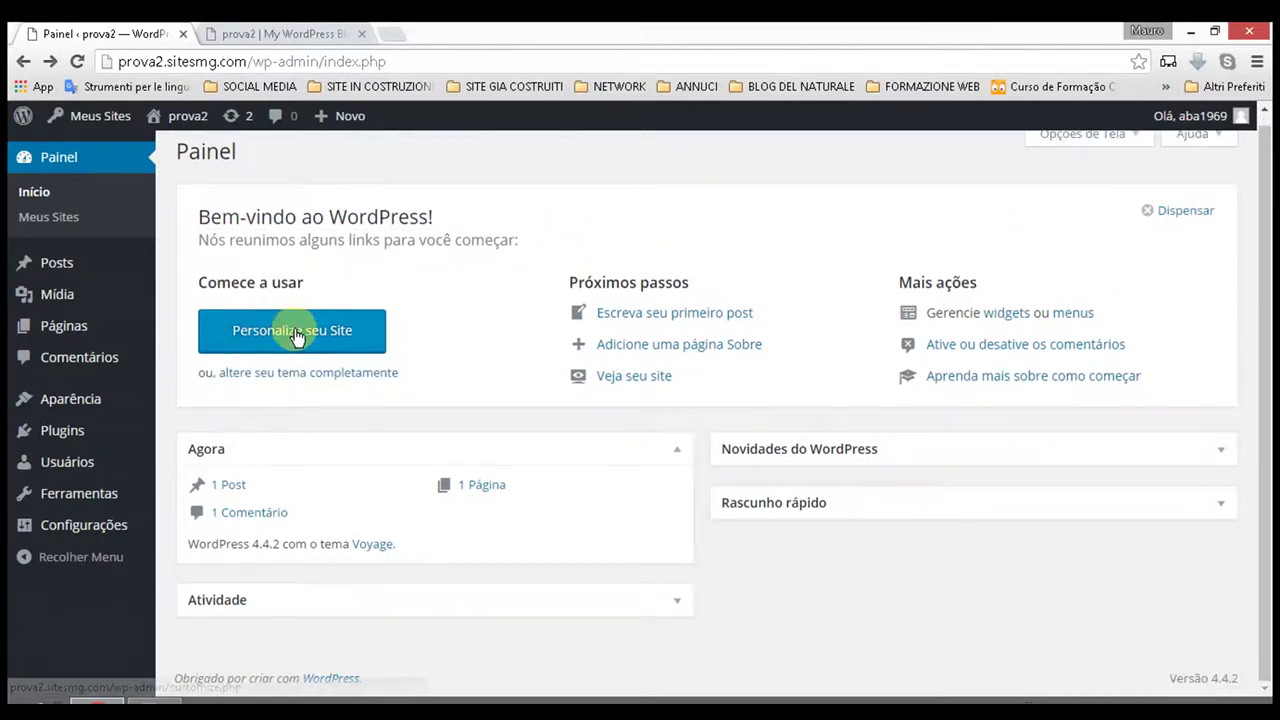
pyautogui.click(983, 504)
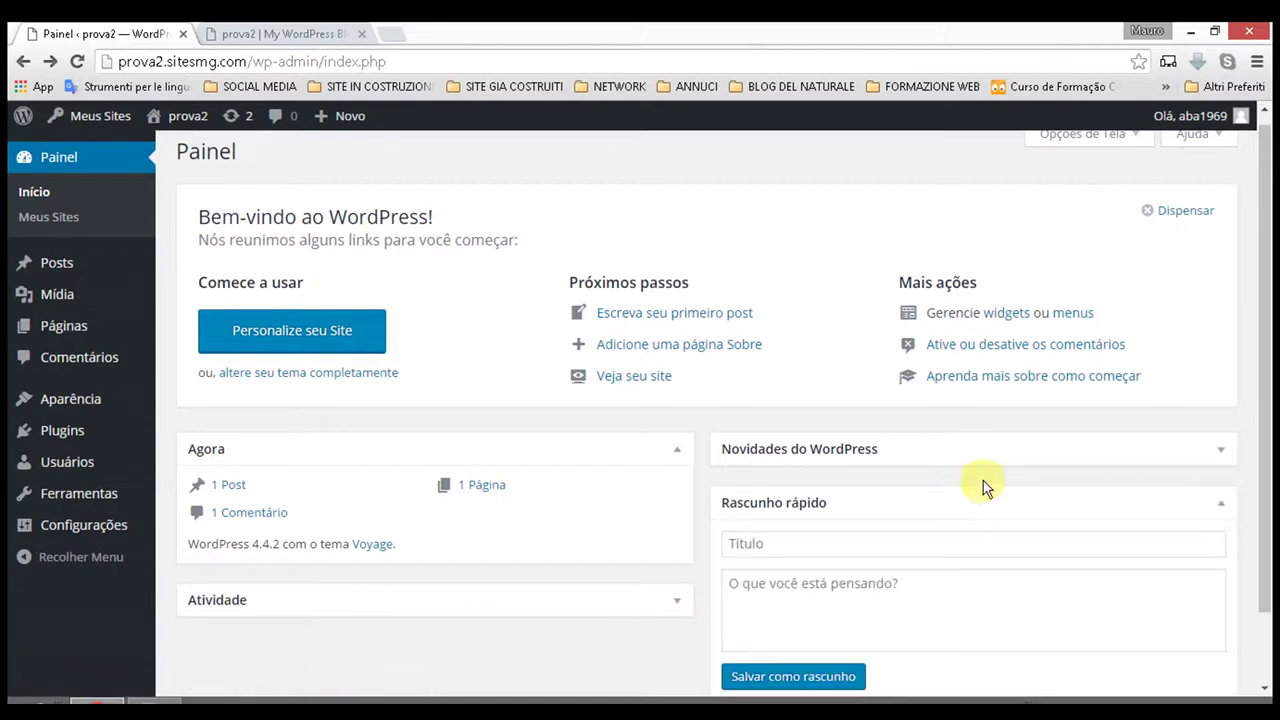
pyautogui.click(983, 457)
pyautogui.scroll(-4, 680, 545)
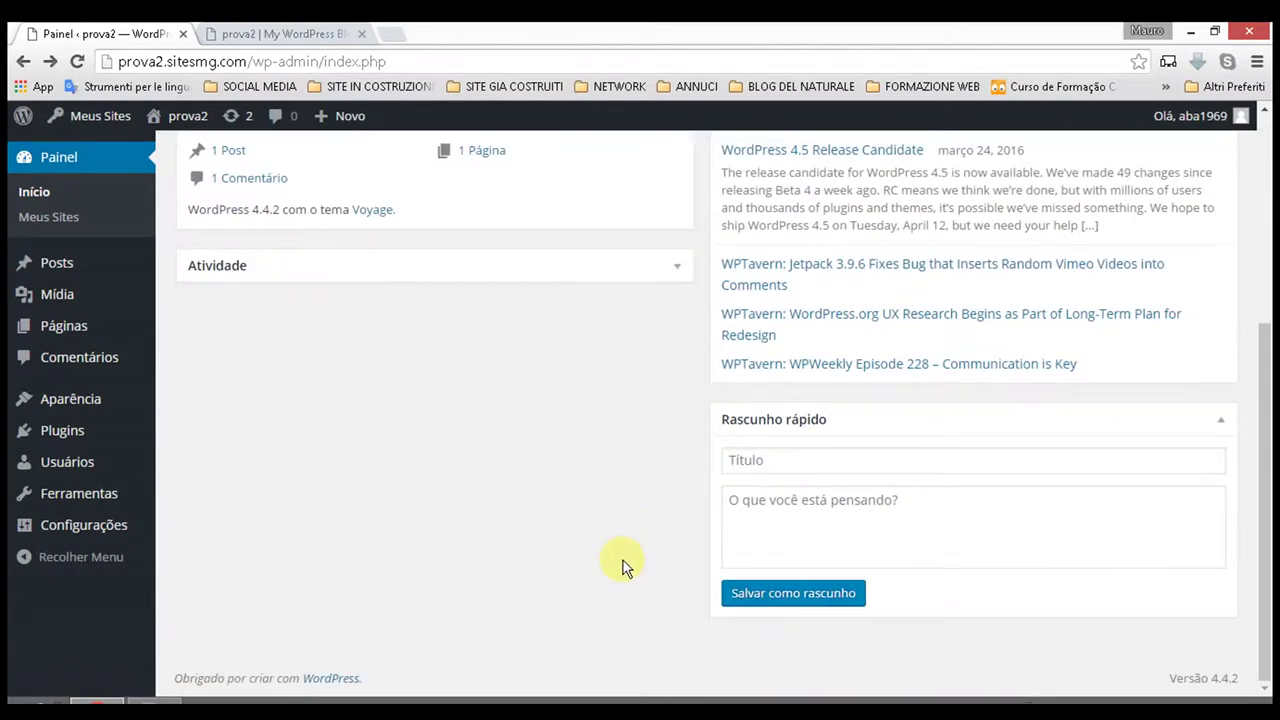
pyautogui.click(510, 272)
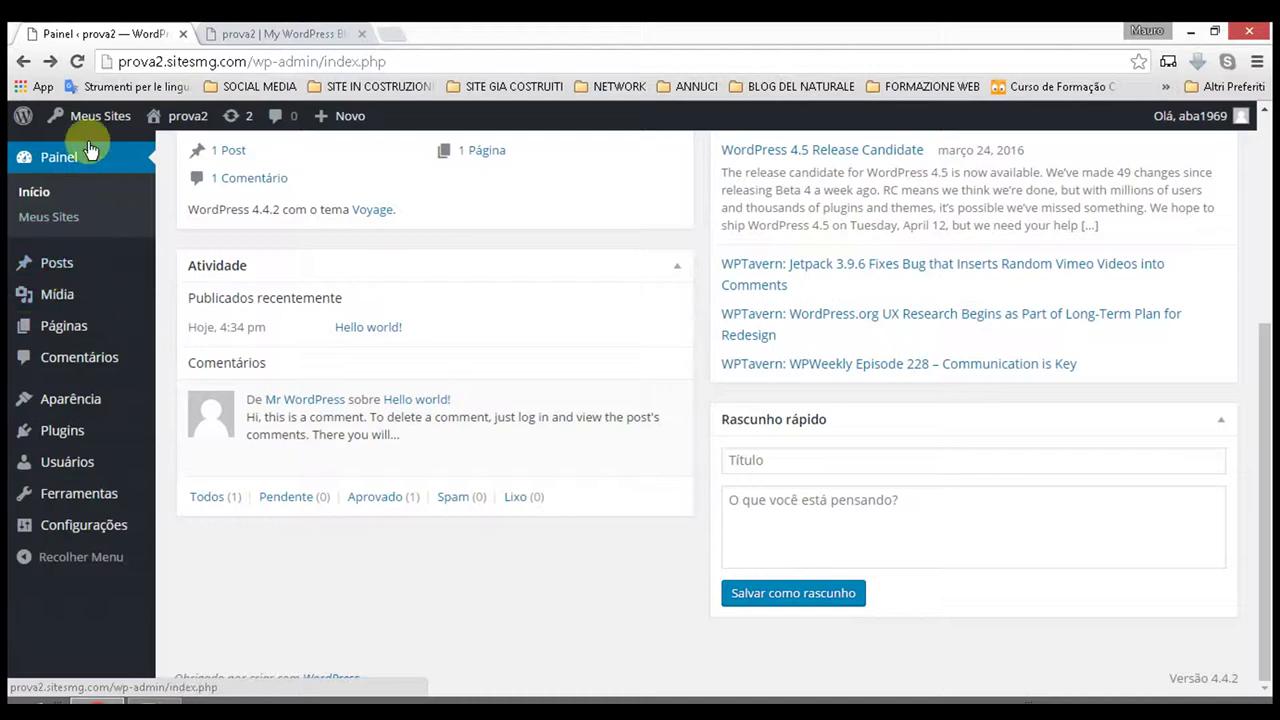
# Reload the dashboard's Início page to review its boxes, and open the Meus Sites page
pyautogui.moveTo(83, 128)
pyautogui.click(25, 197)
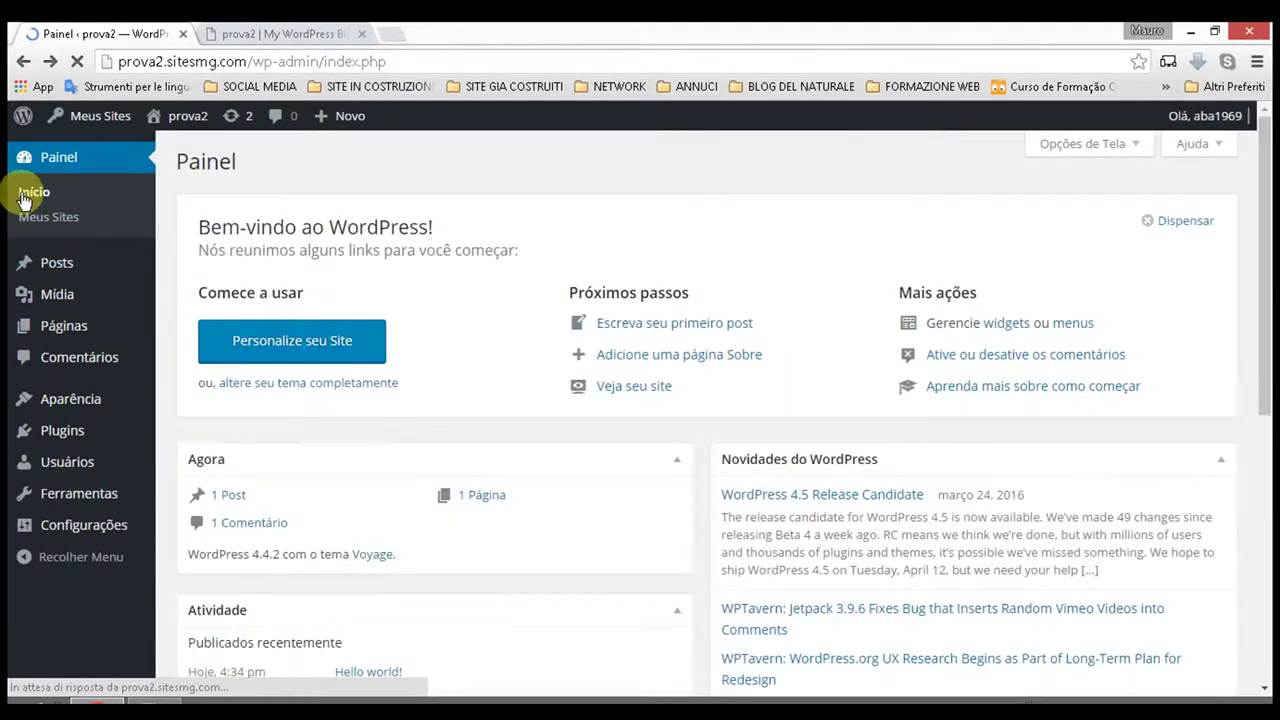
pyautogui.scroll(-4, 699, 262)
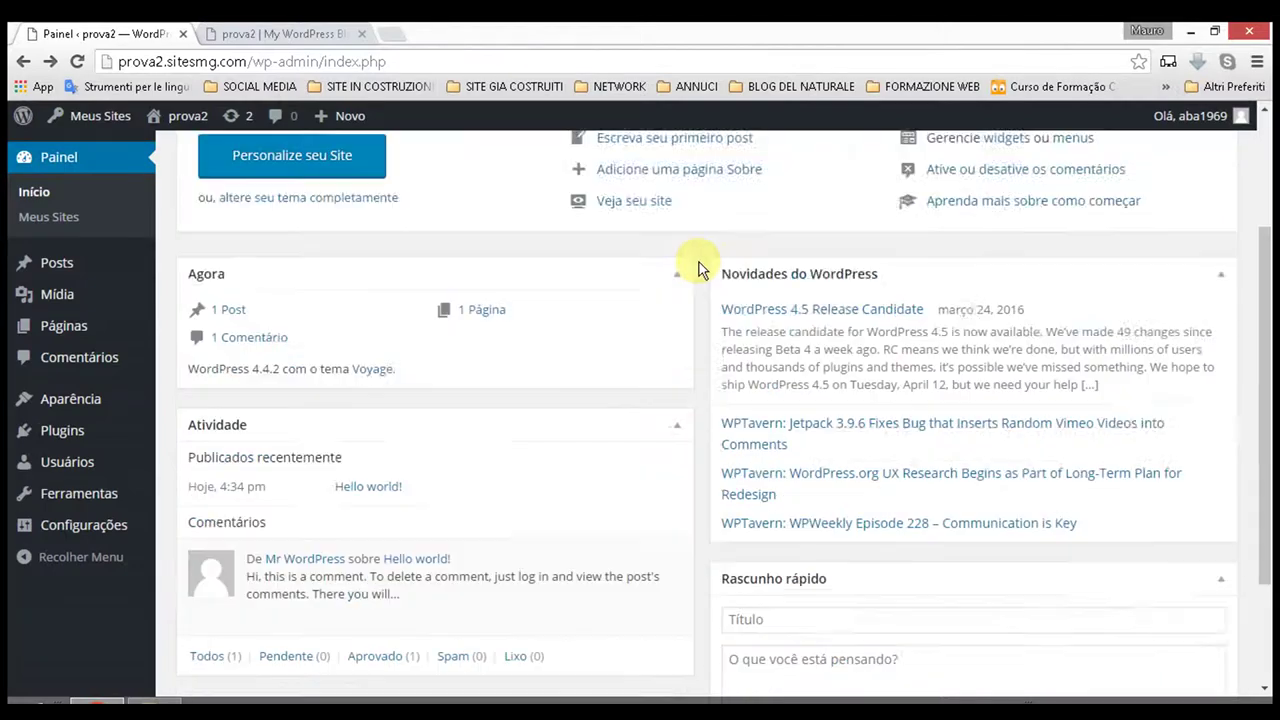
pyautogui.scroll(2, 699, 262)
pyautogui.scroll(2, 699, 263)
pyautogui.scroll(-3, 697, 263)
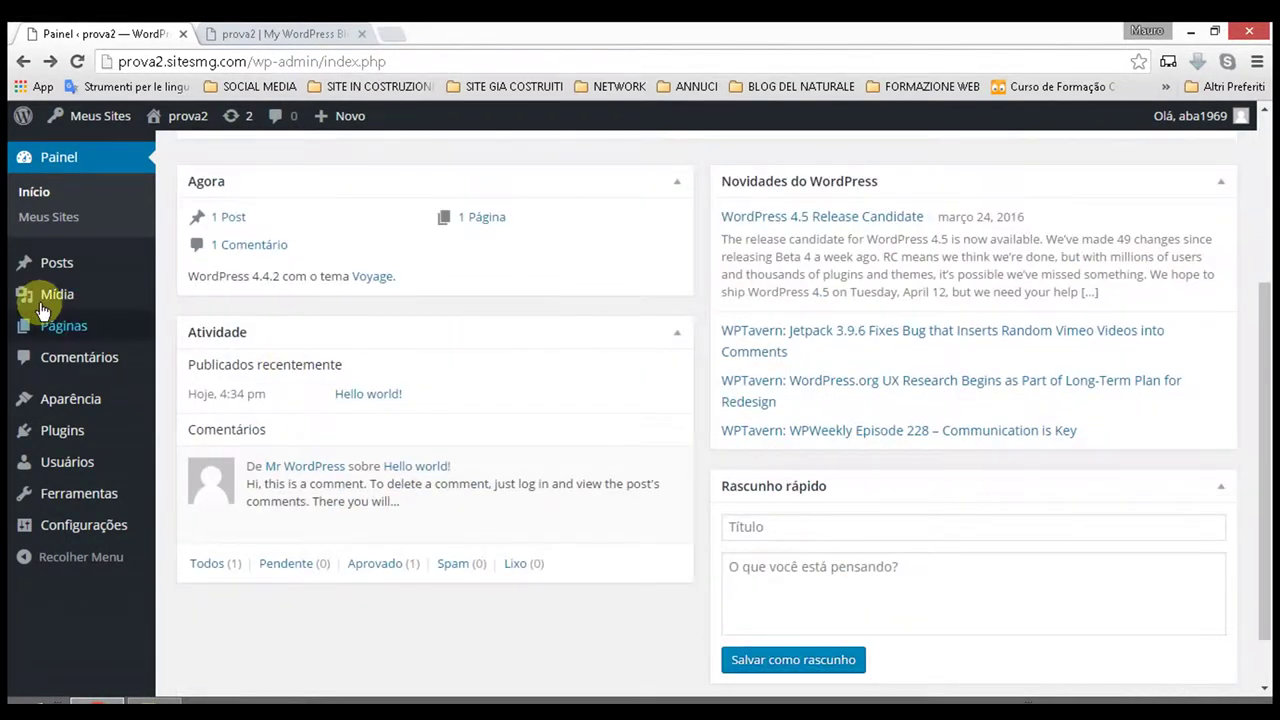
pyautogui.click(60, 222)
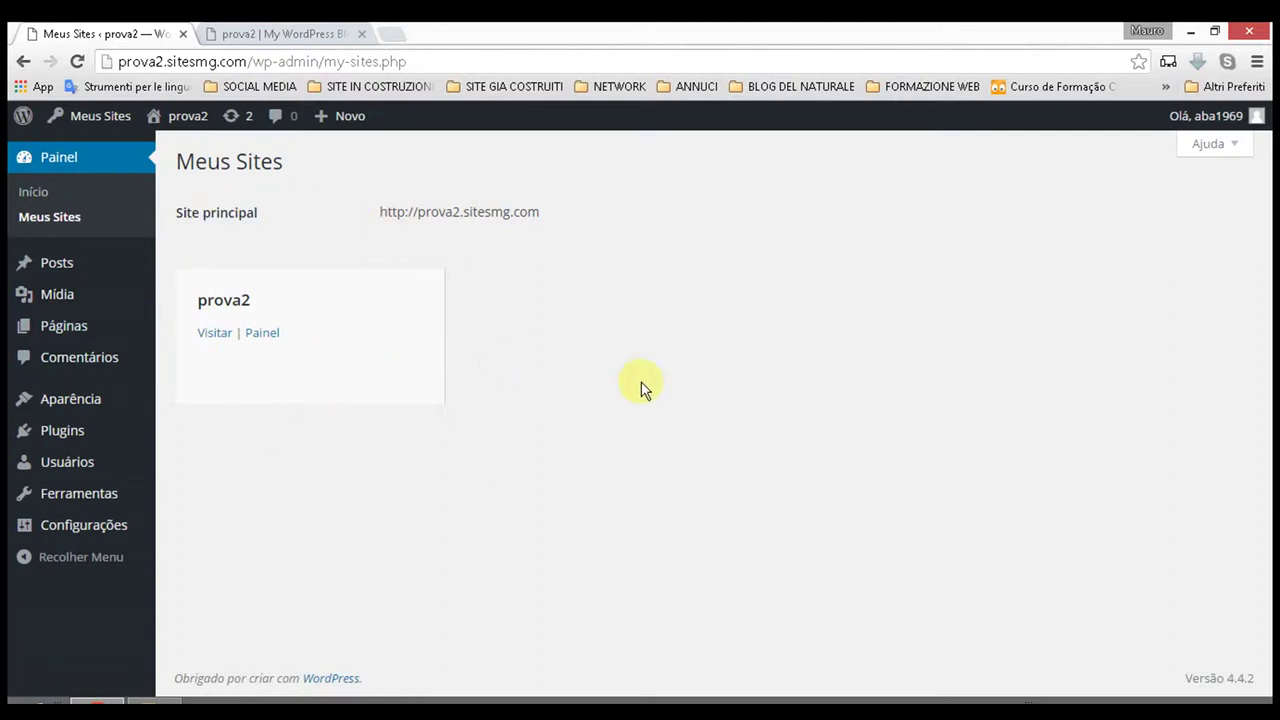
# View the list of all posts and the post categories page
pyautogui.moveTo(57, 270)
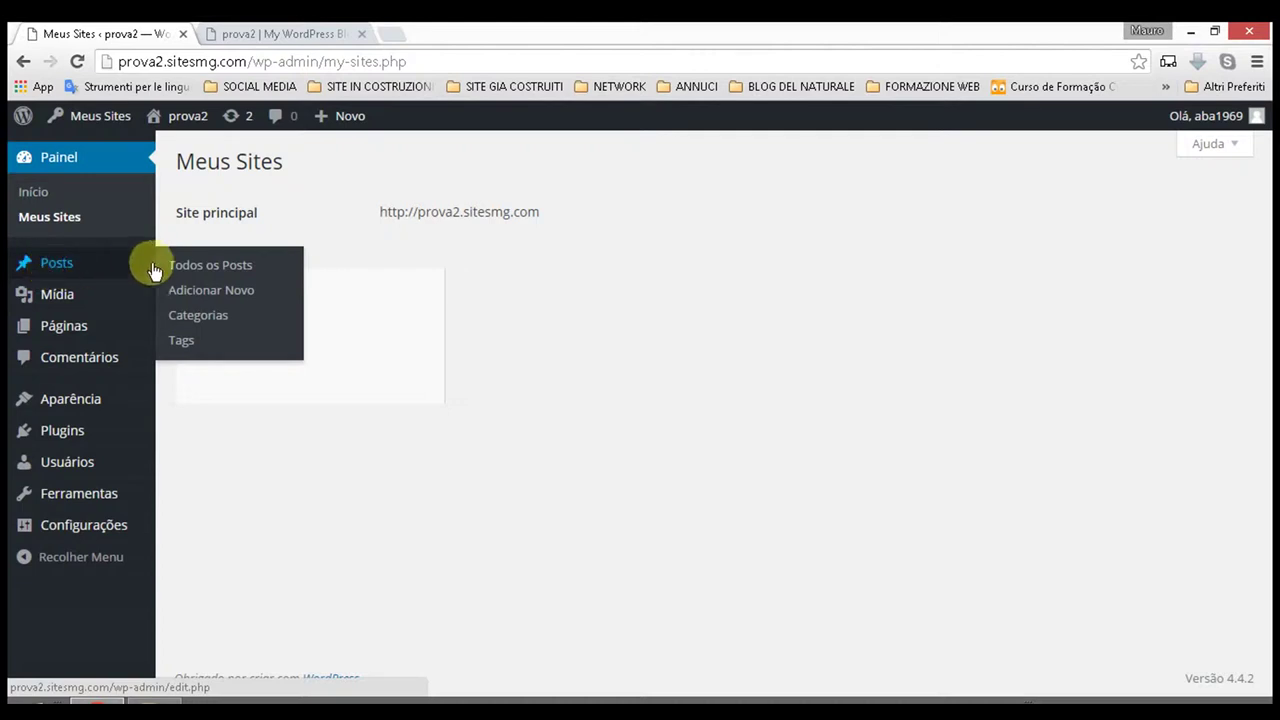
pyautogui.click(224, 268)
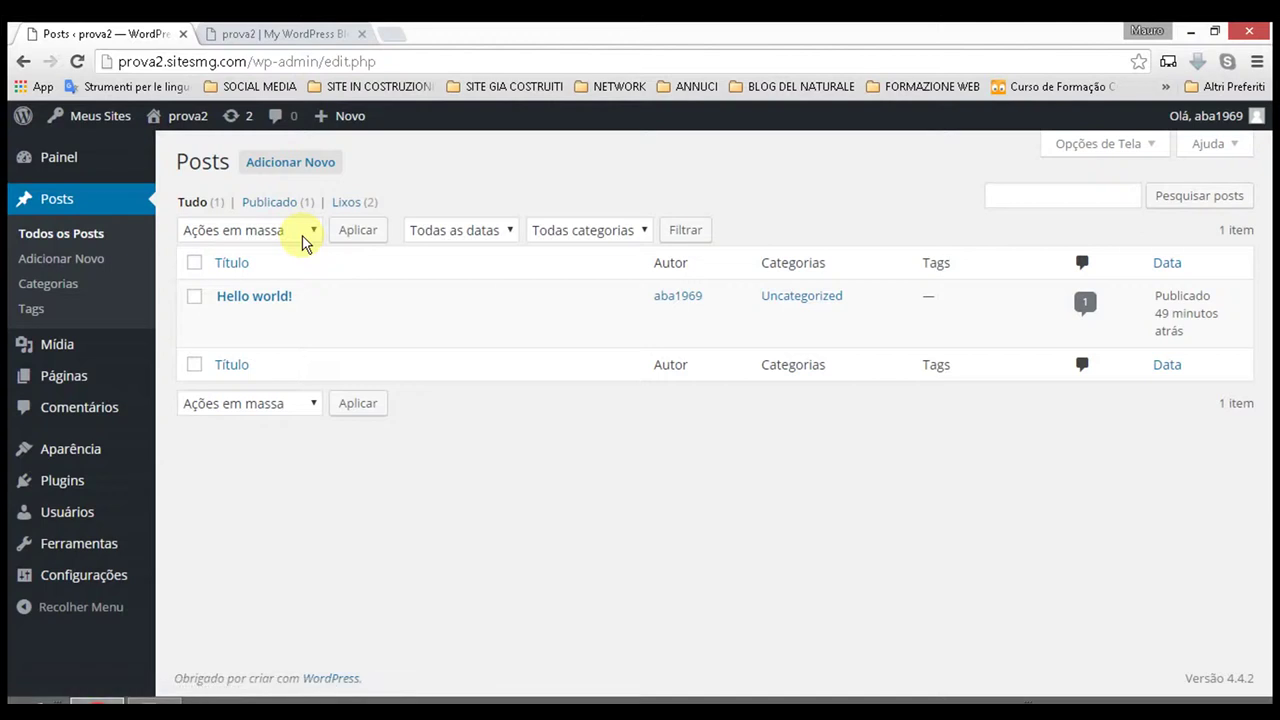
pyautogui.click(62, 292)
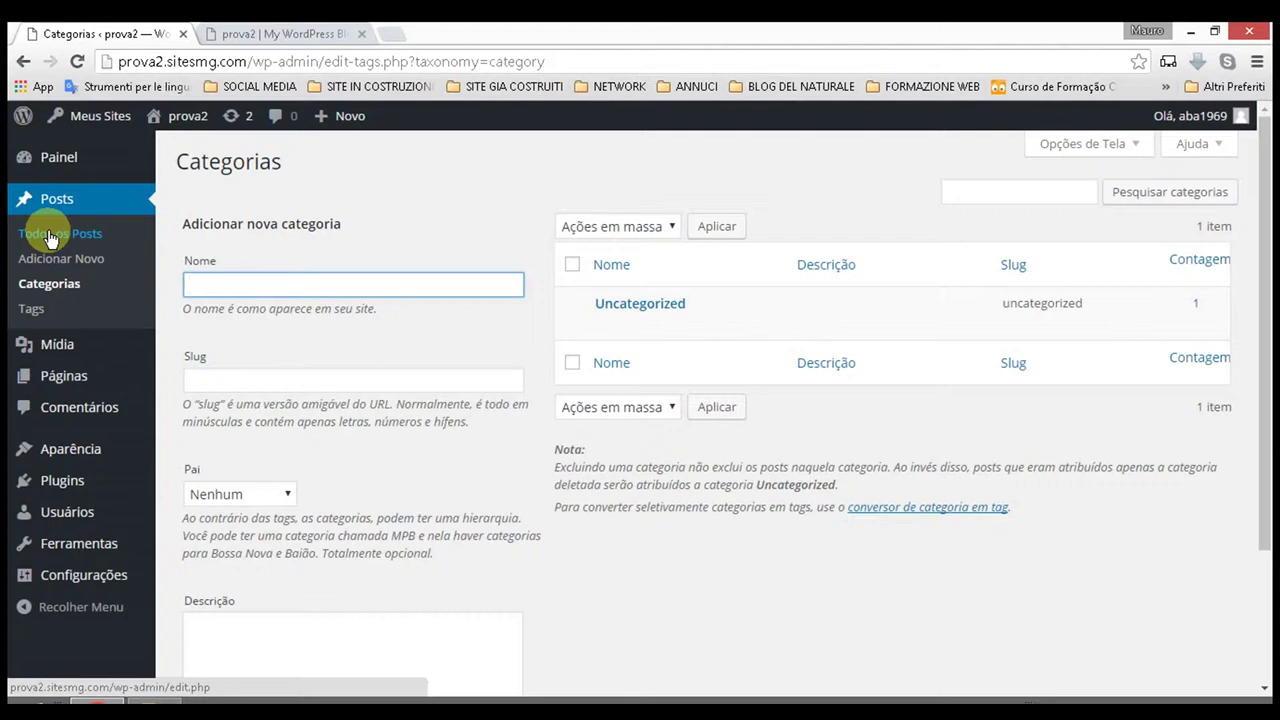
# Load the site tv1.sitesmg.com in the browser tab that shows the prova2 blog
pyautogui.click(289, 31)
pyautogui.click(305, 62)
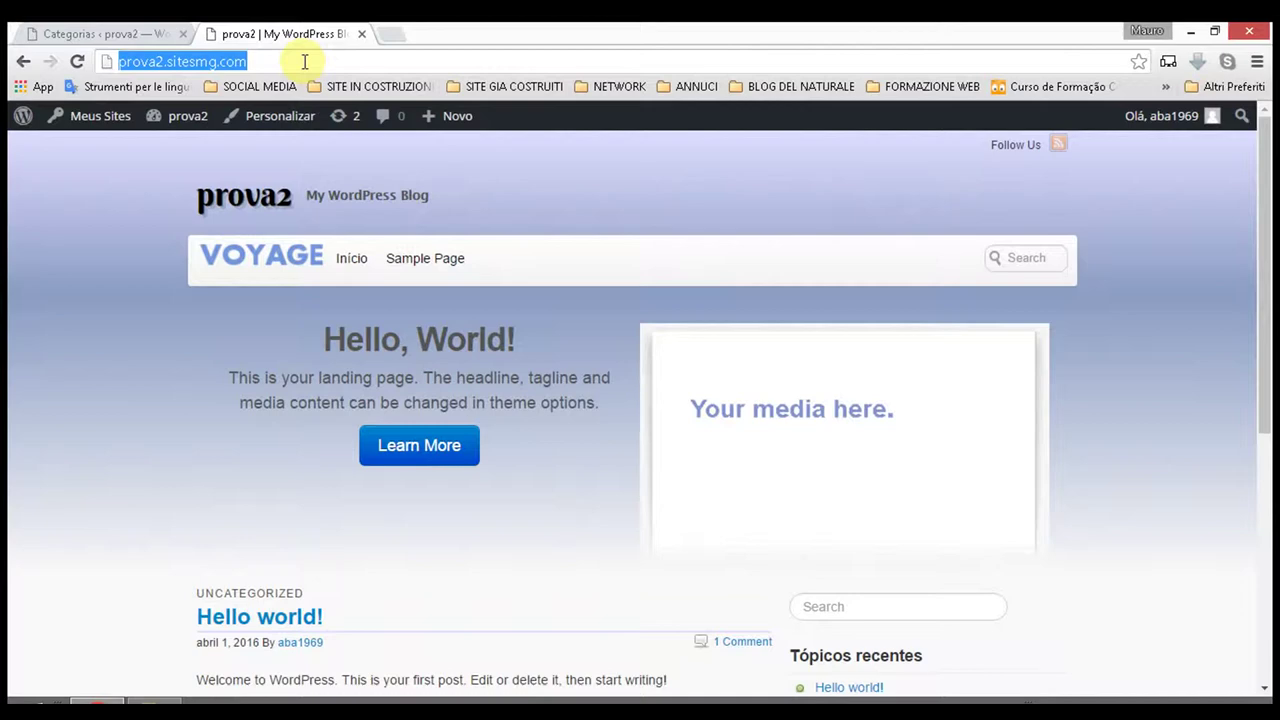
pyautogui.write('tv1')
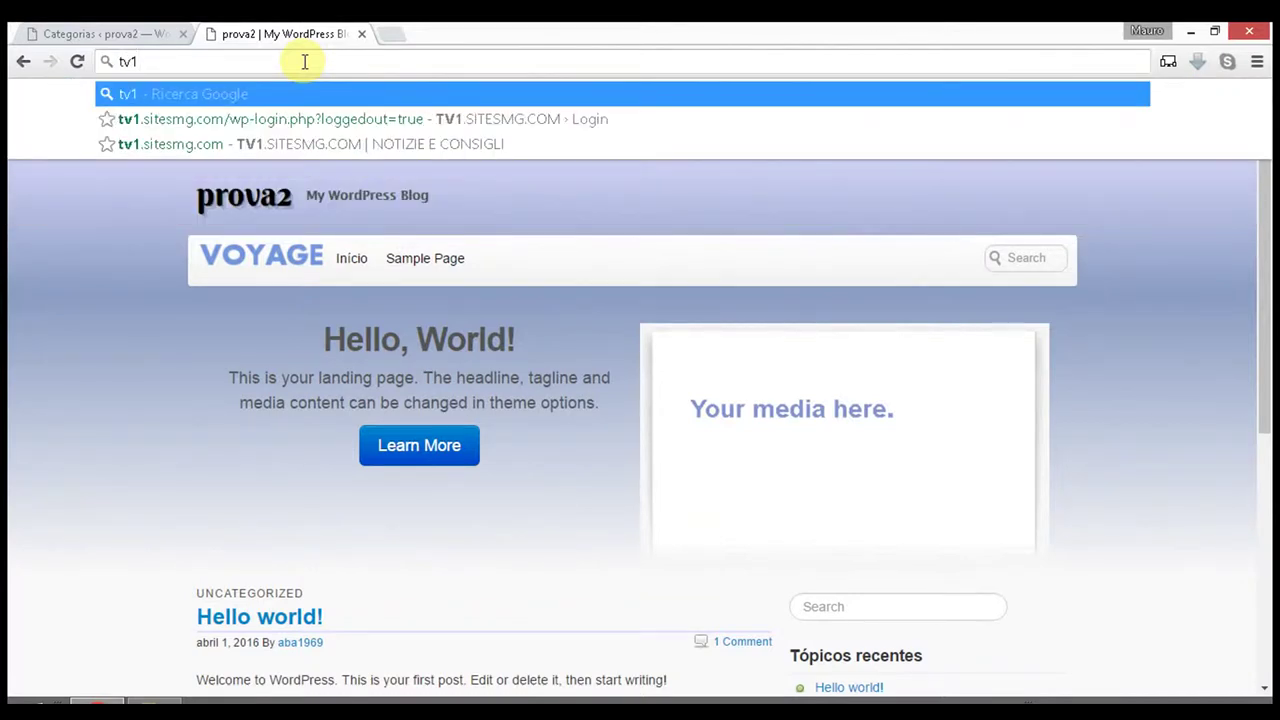
pyautogui.click(233, 147)
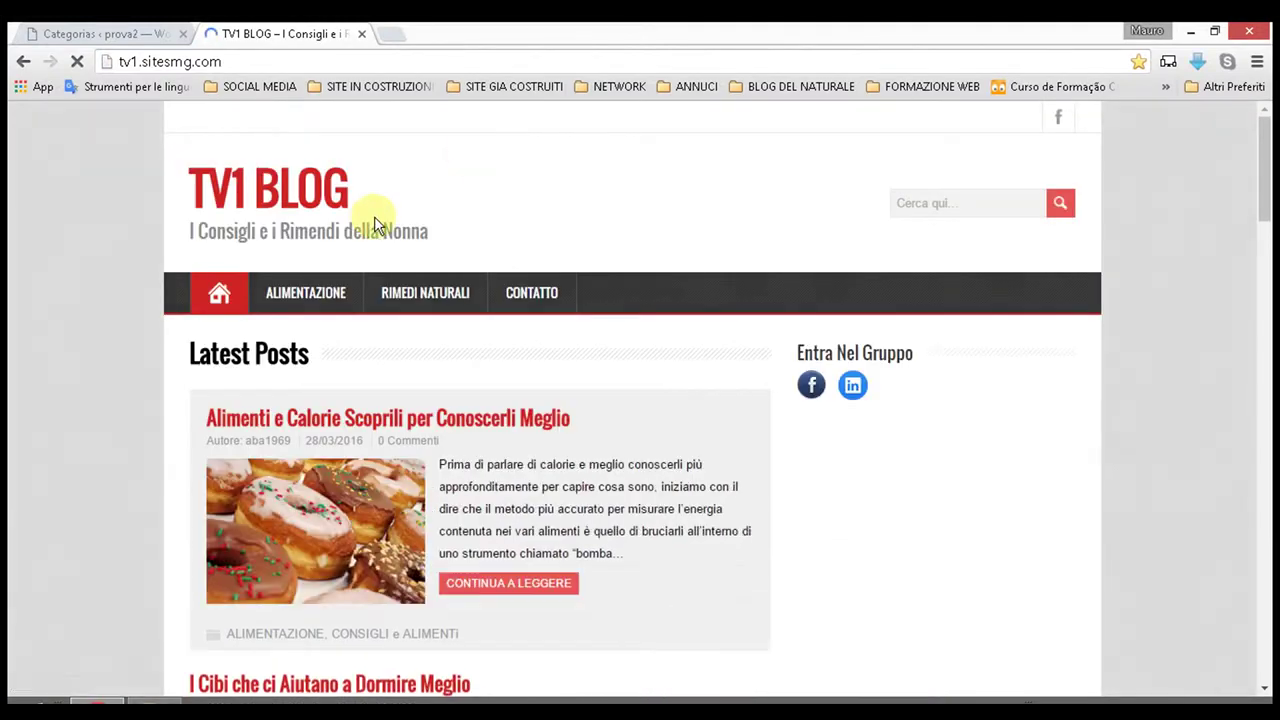
# Open the full article "I Cibi Che Combattono il Mal di Testa (Cefalea)" from the blog's latest posts
pyautogui.scroll(-1, 443, 236)
pyautogui.scroll(-9, 477, 286)
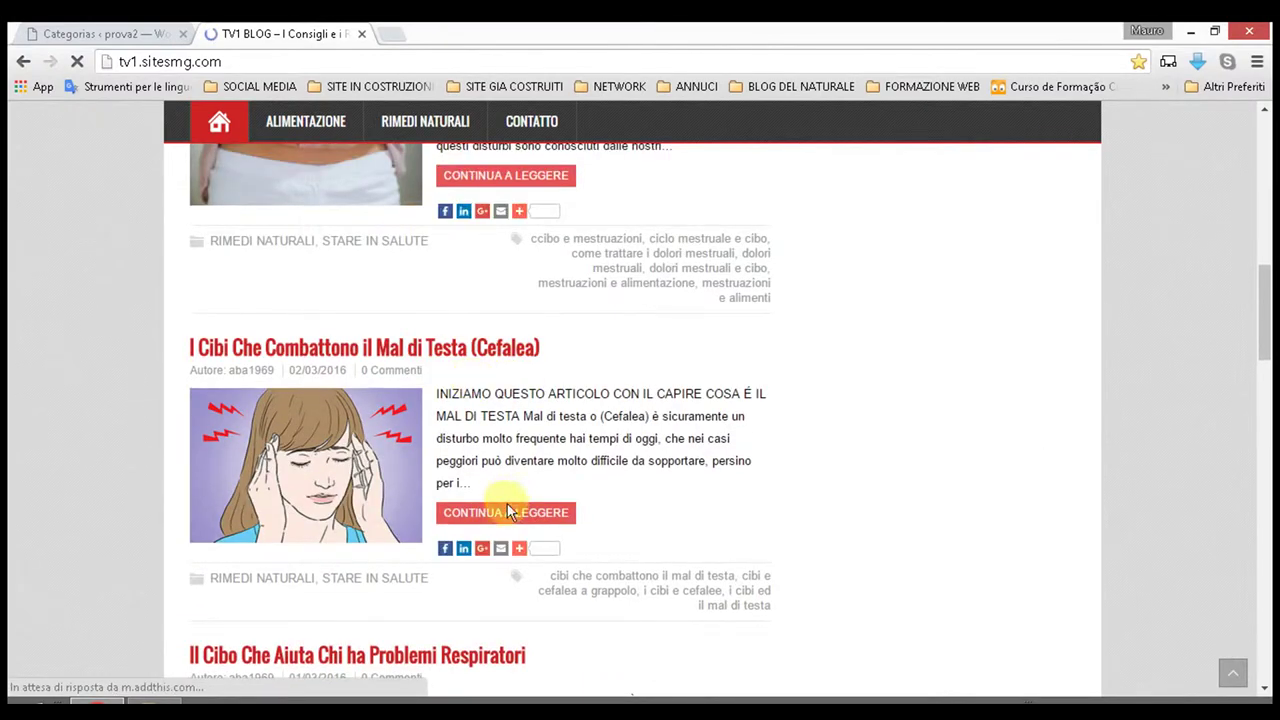
pyautogui.click(508, 516)
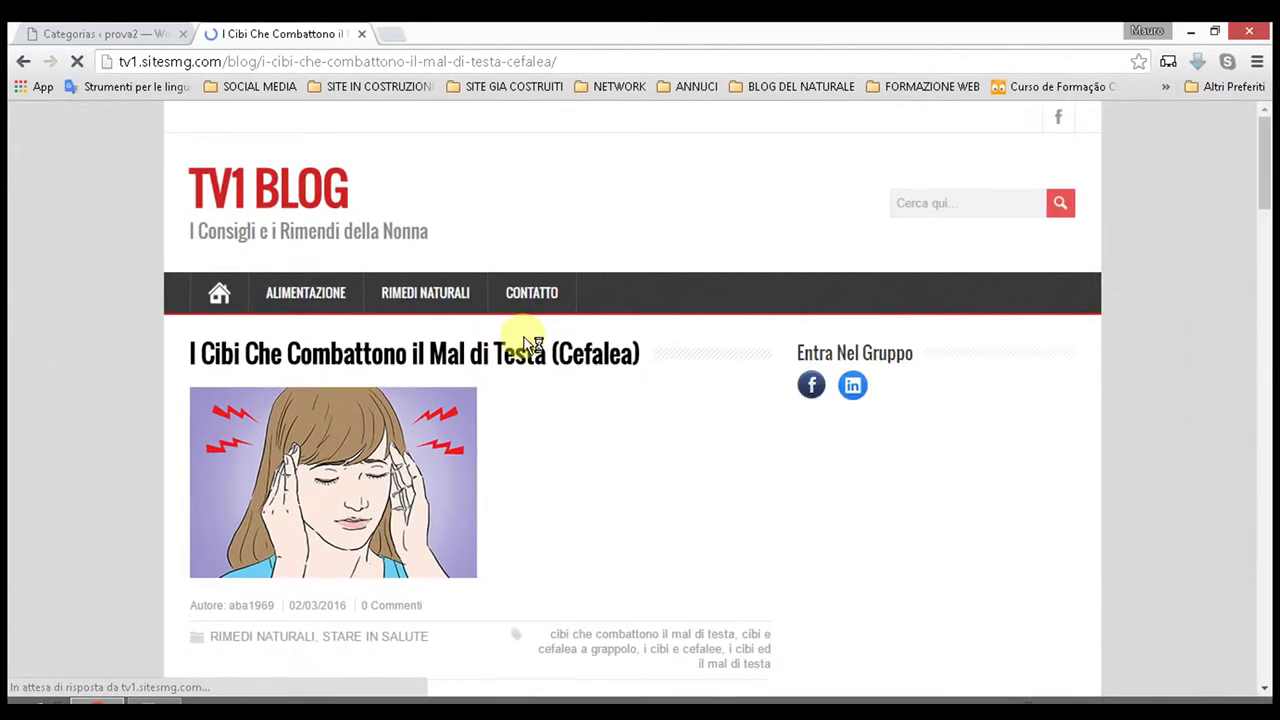
# Examine the headache article down to its comment form, and reveal the subcategories under Rimedi Naturali
pyautogui.scroll(-6, 525, 330)
pyautogui.scroll(-18, 530, 312)
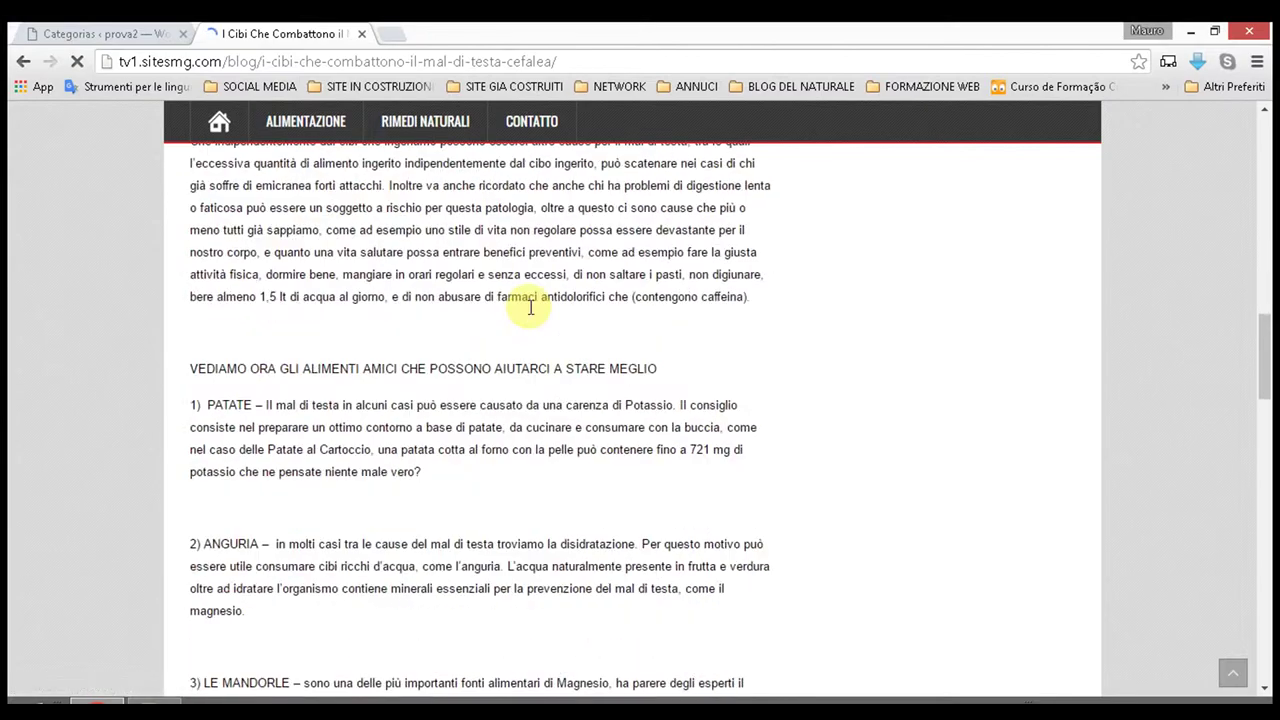
pyautogui.scroll(-8, 521, 318)
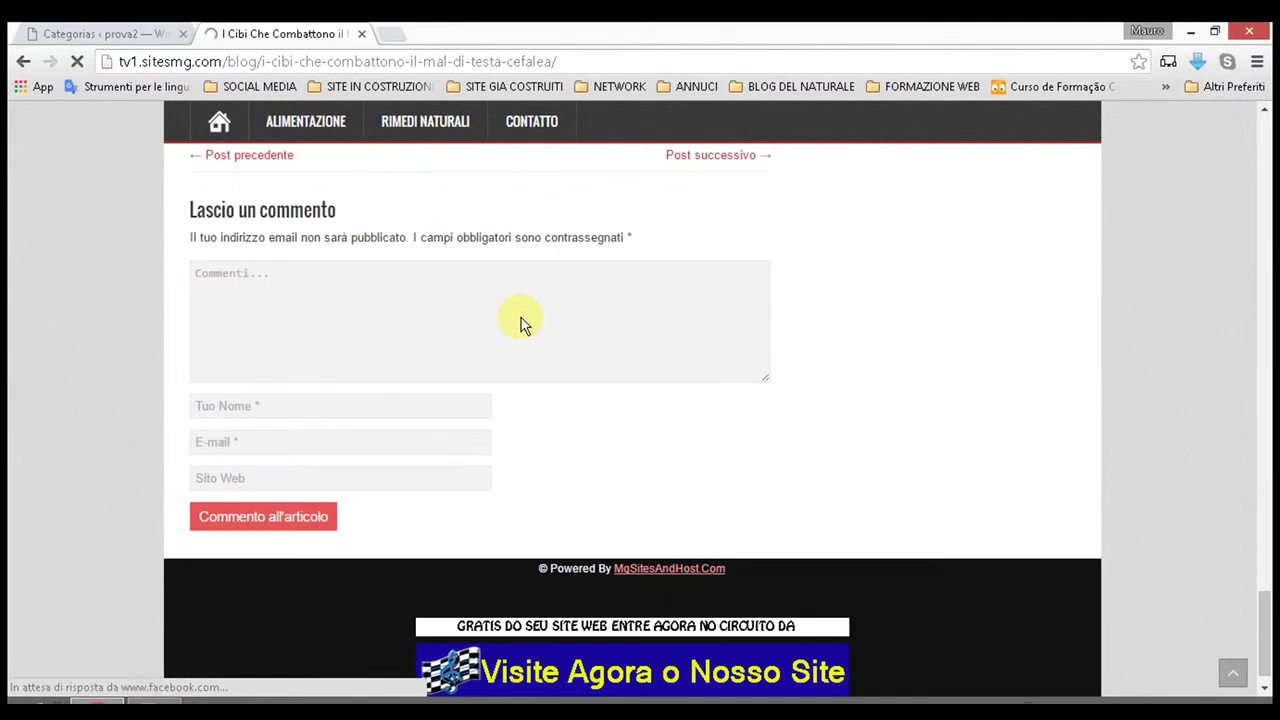
pyautogui.scroll(2, 522, 320)
pyautogui.scroll(15, 525, 315)
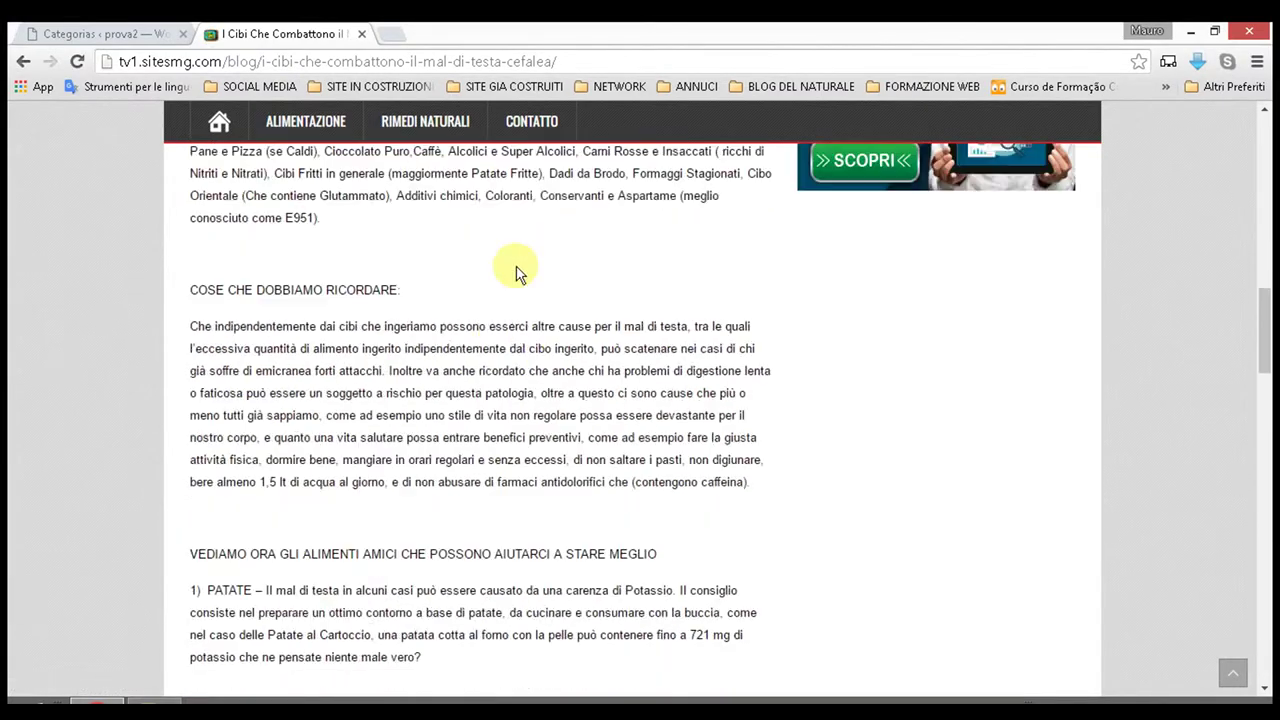
pyautogui.moveTo(445, 128)
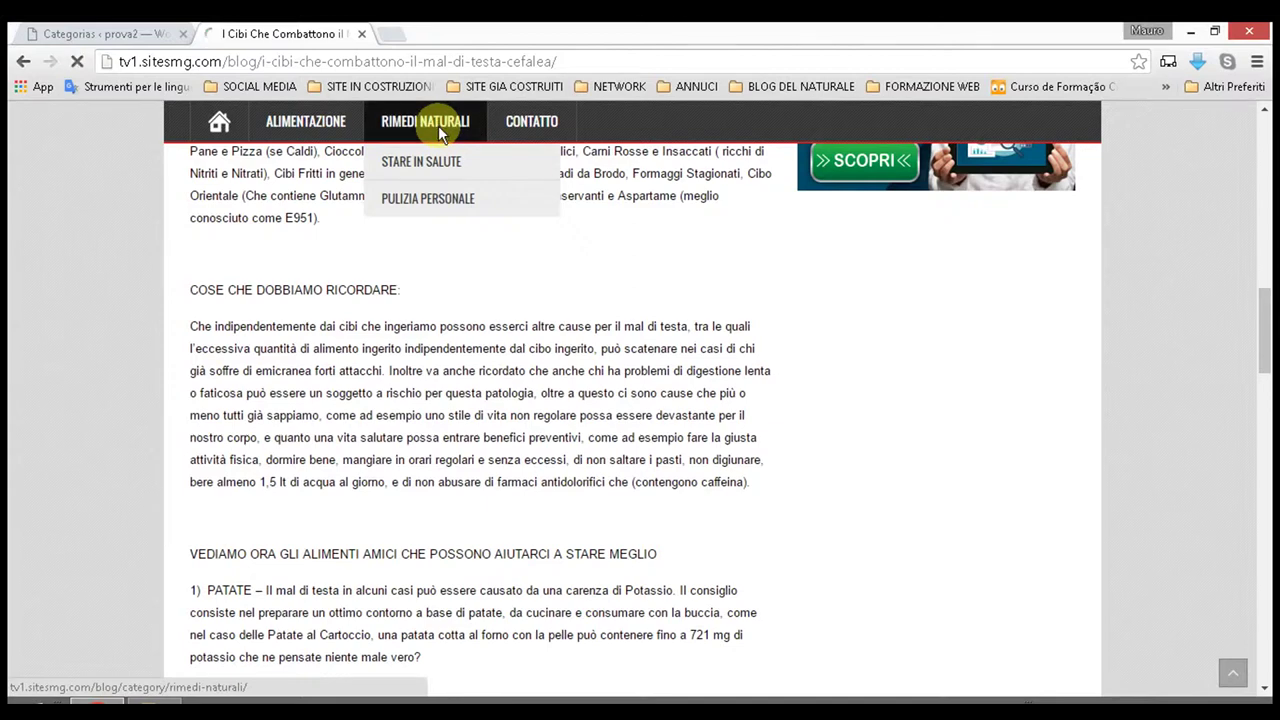
# View the Rimedi Naturali category page of the TV1 blog, and return to the prova2 categories page
pyautogui.click(438, 128)
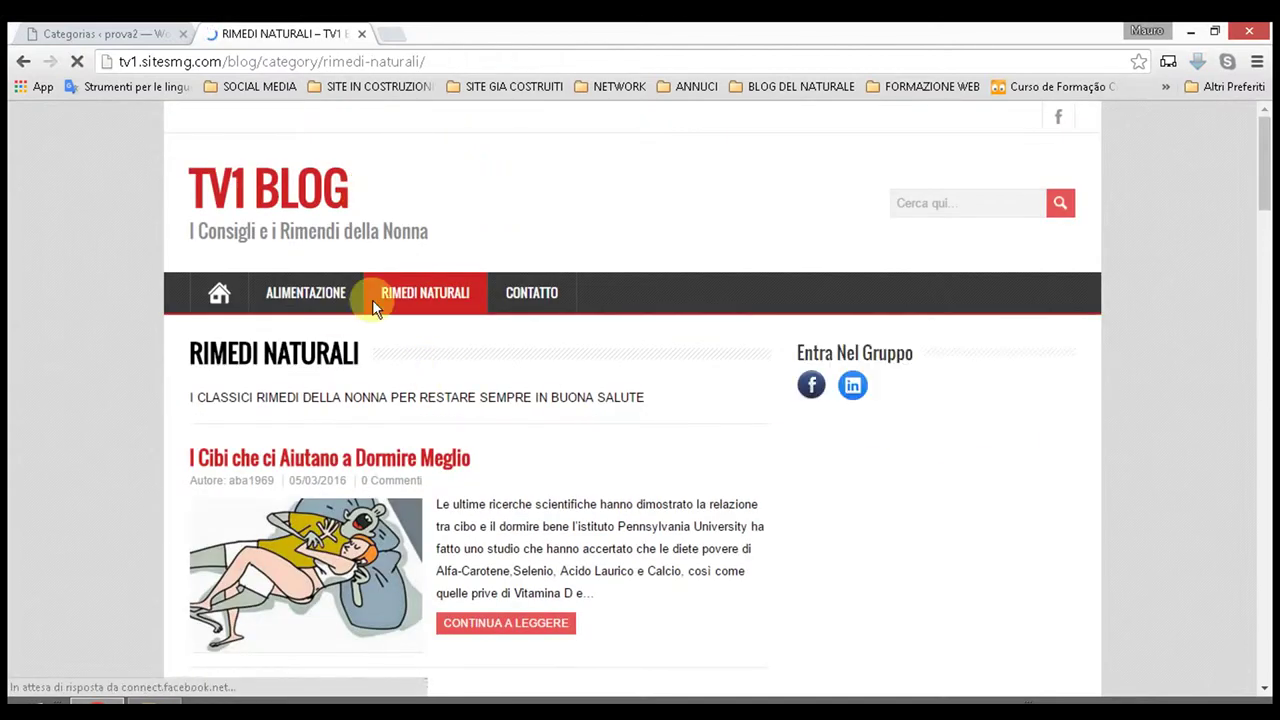
pyautogui.moveTo(385, 304)
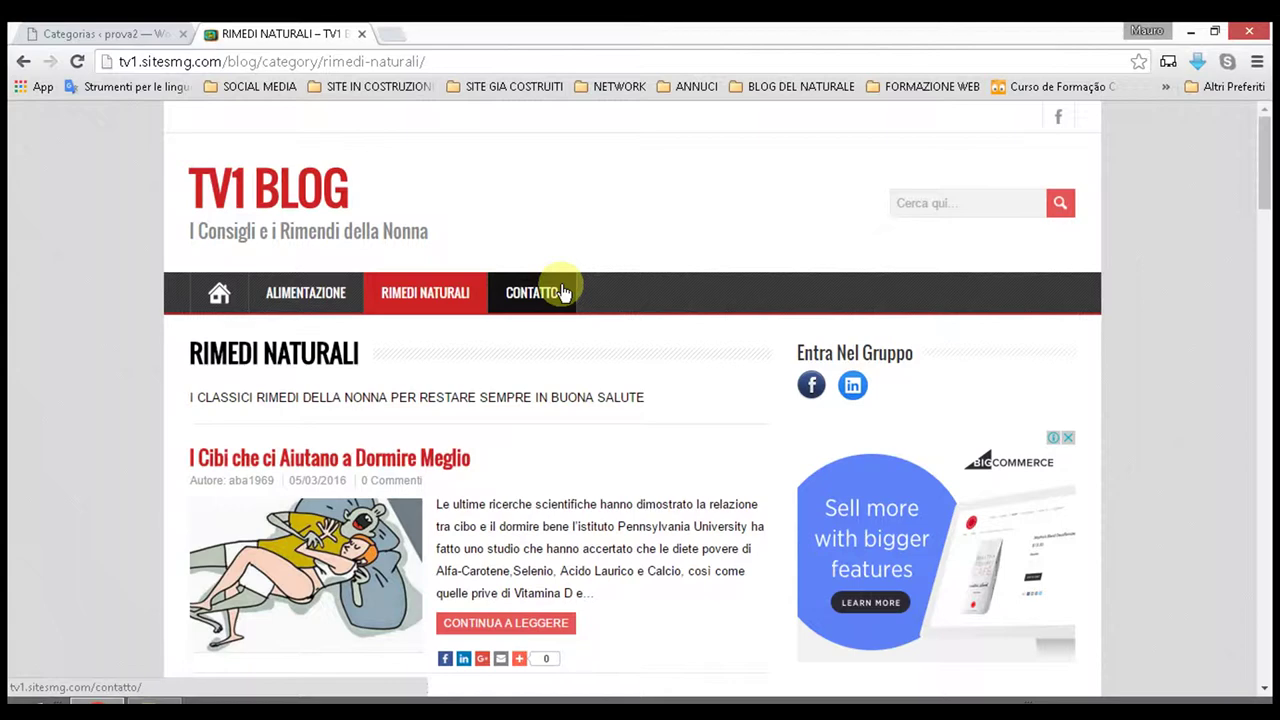
pyautogui.click(105, 33)
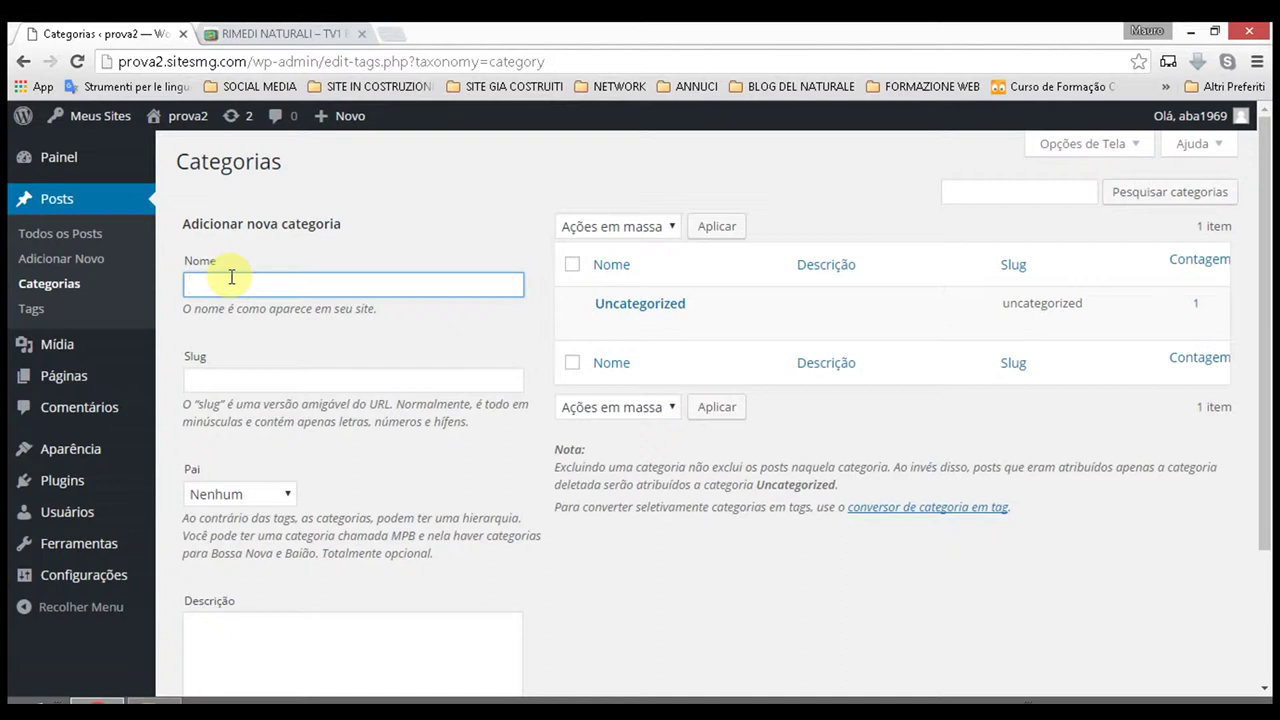
# View the prova2 post tags page and open an extra blank browser tab
pyautogui.click(26, 315)
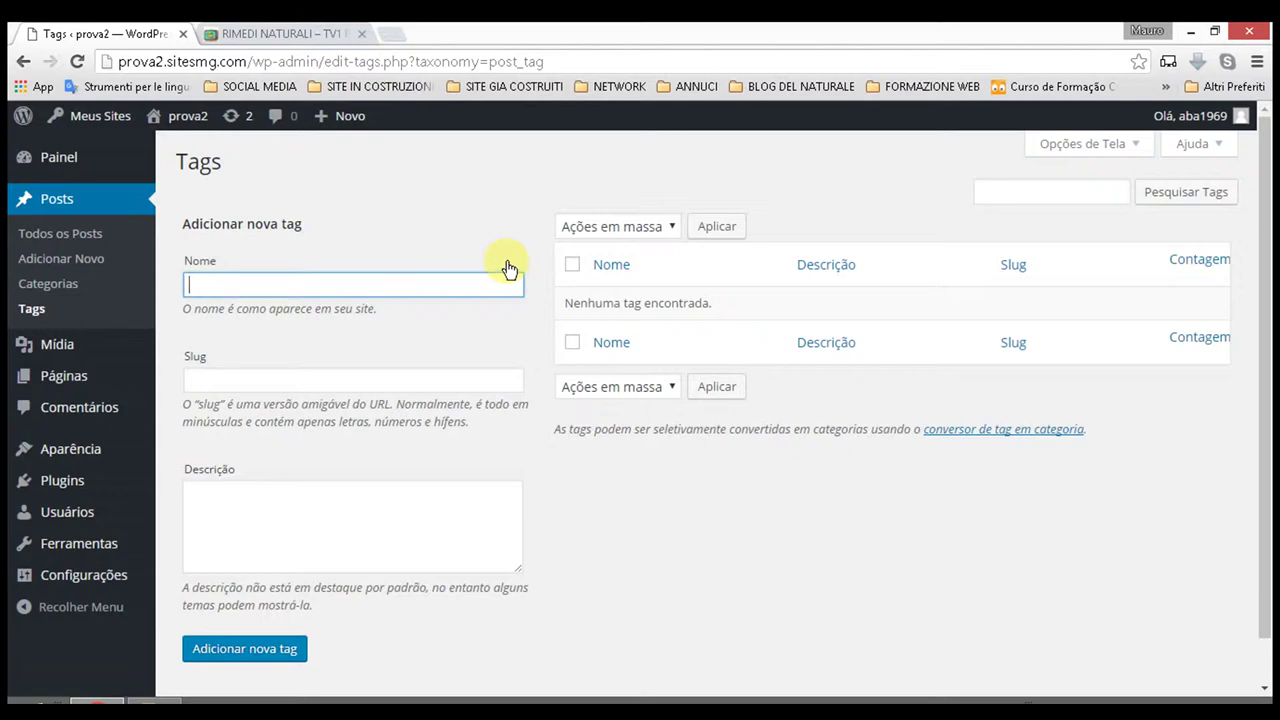
pyautogui.click(286, 33)
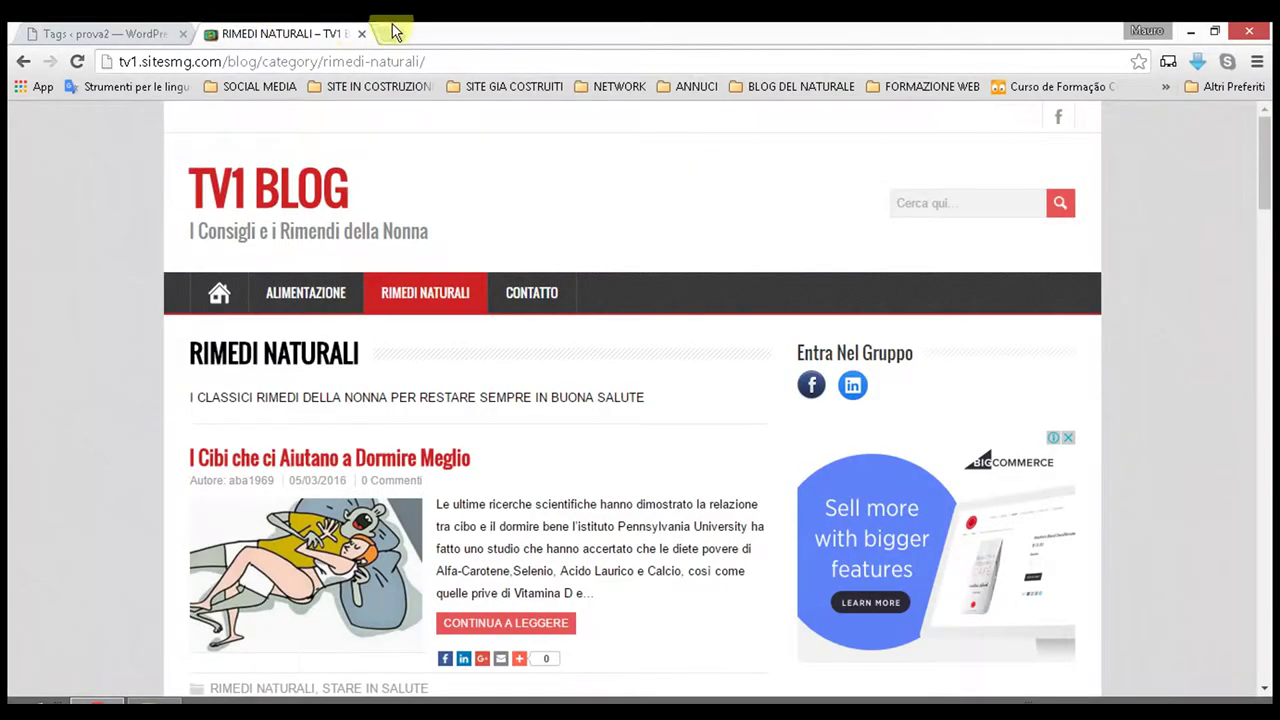
pyautogui.click(394, 32)
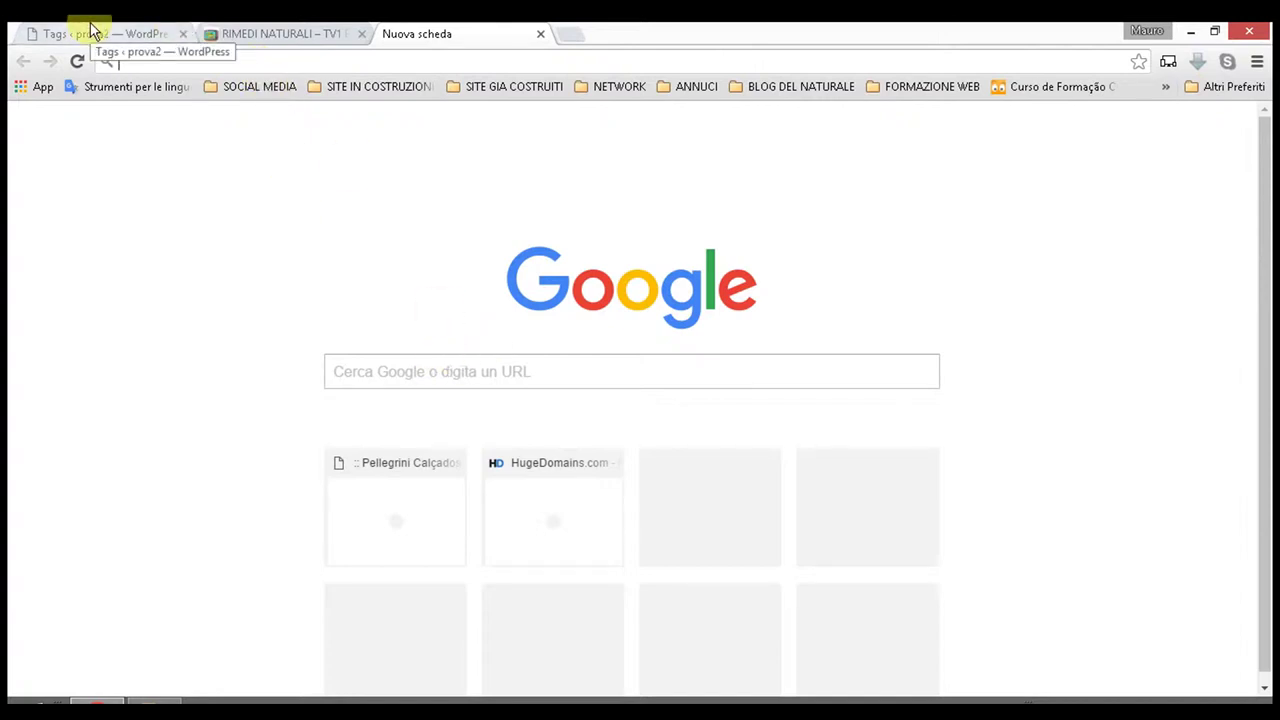
pyautogui.click(90, 30)
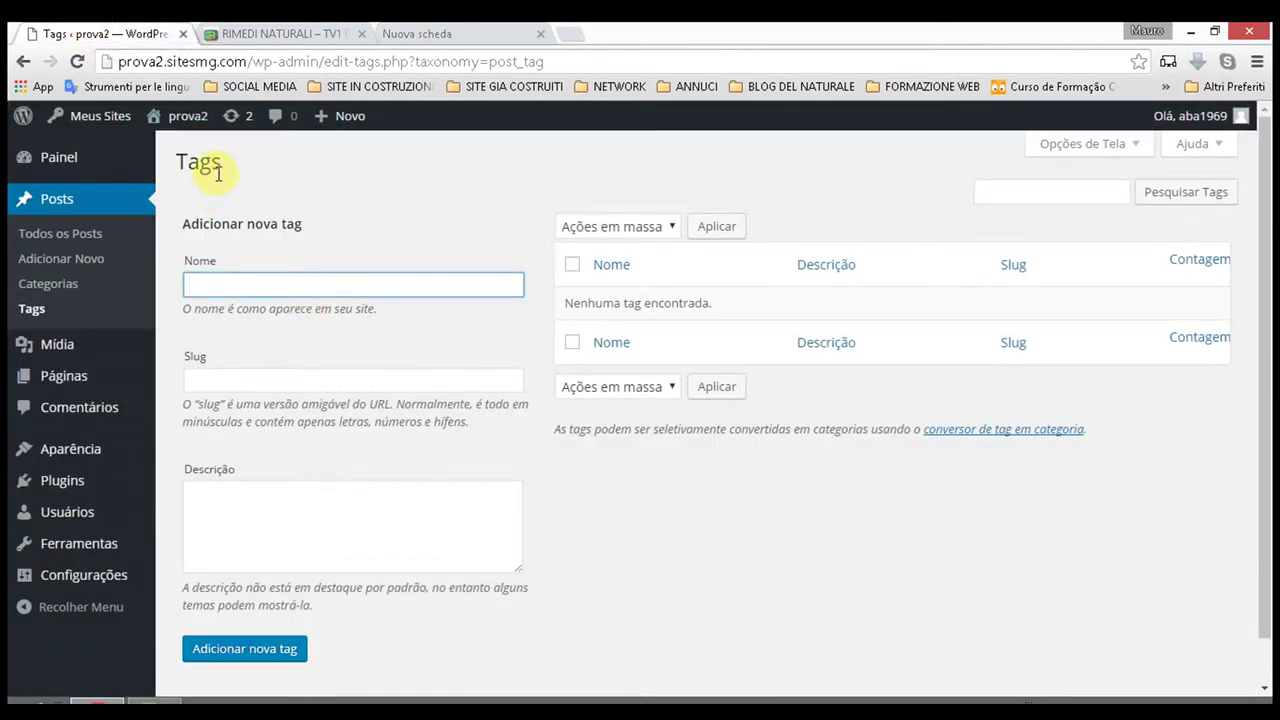
# Upload the image zucchero-di-canna_640x480 from the desktop as new media
pyautogui.moveTo(45, 352)
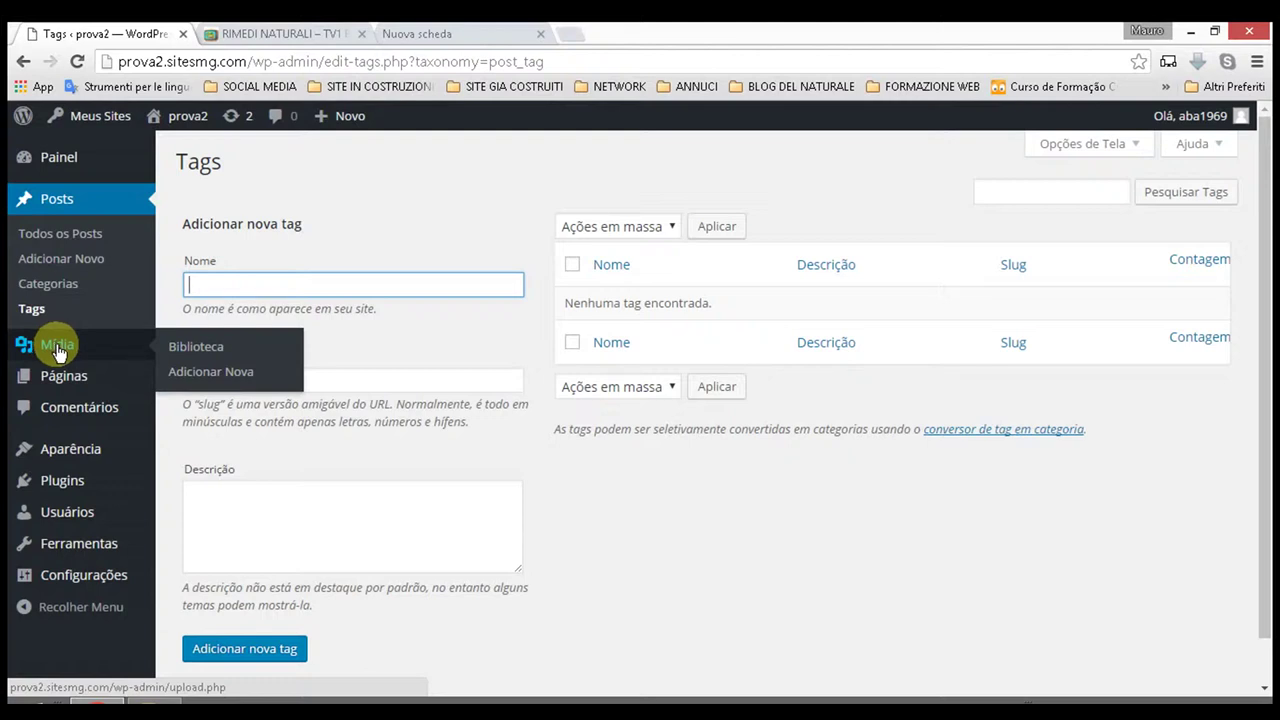
pyautogui.click(184, 378)
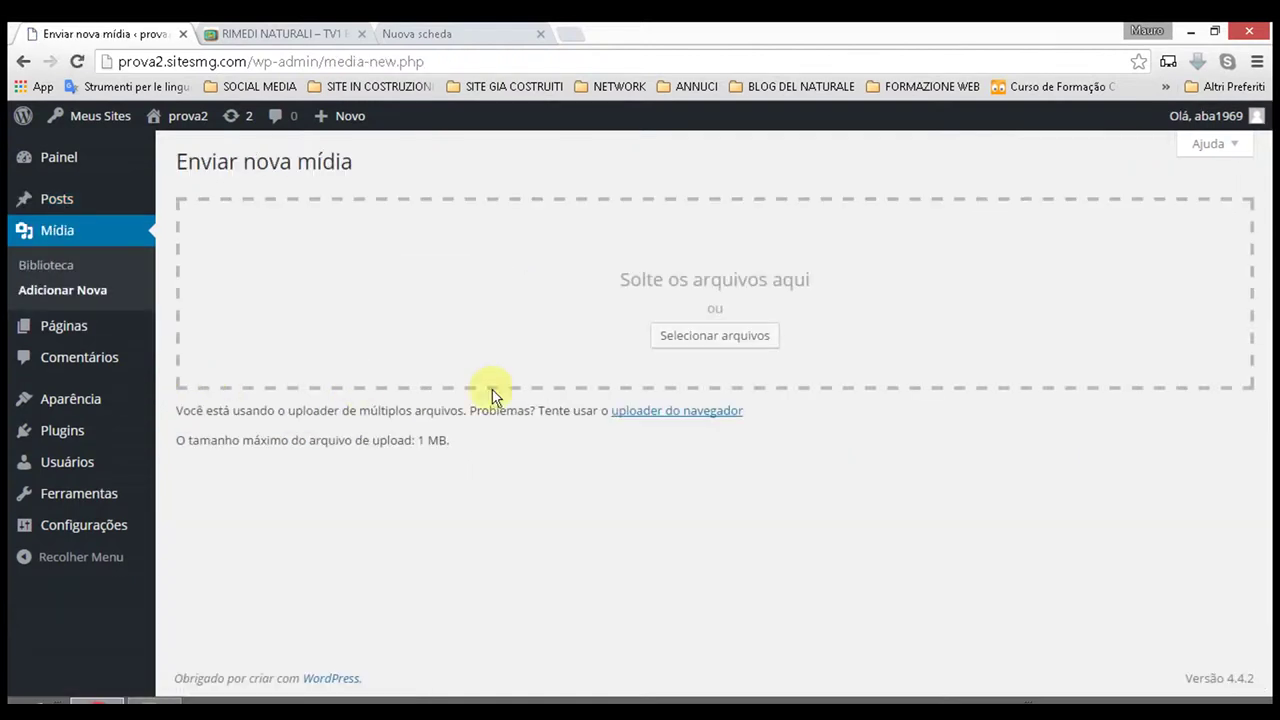
pyautogui.click(737, 343)
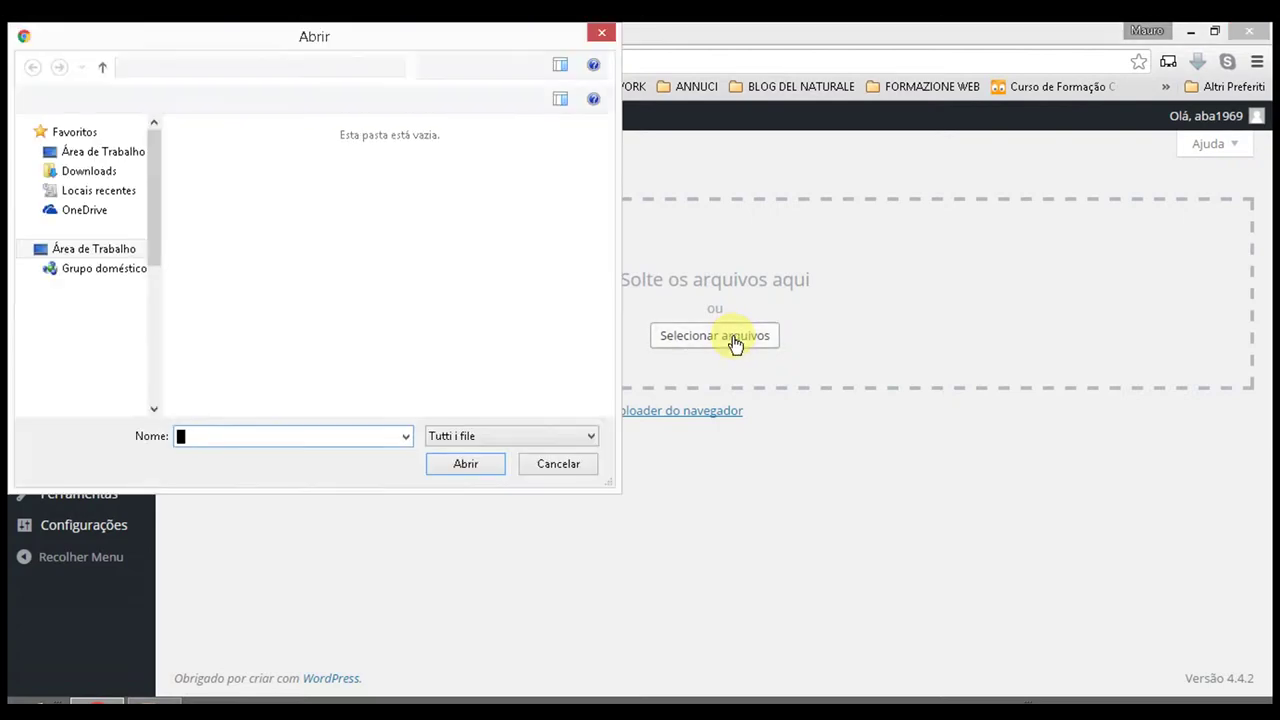
pyautogui.scroll(-10, 521, 279)
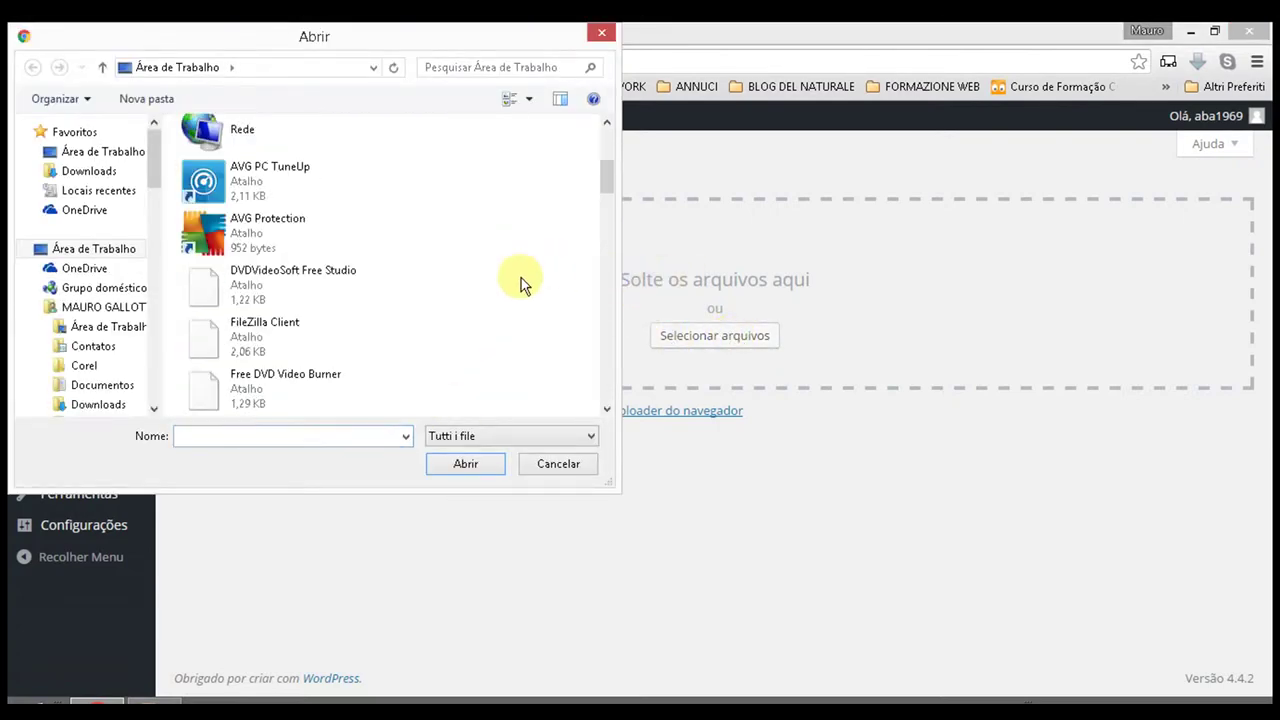
pyautogui.scroll(-10, 521, 278)
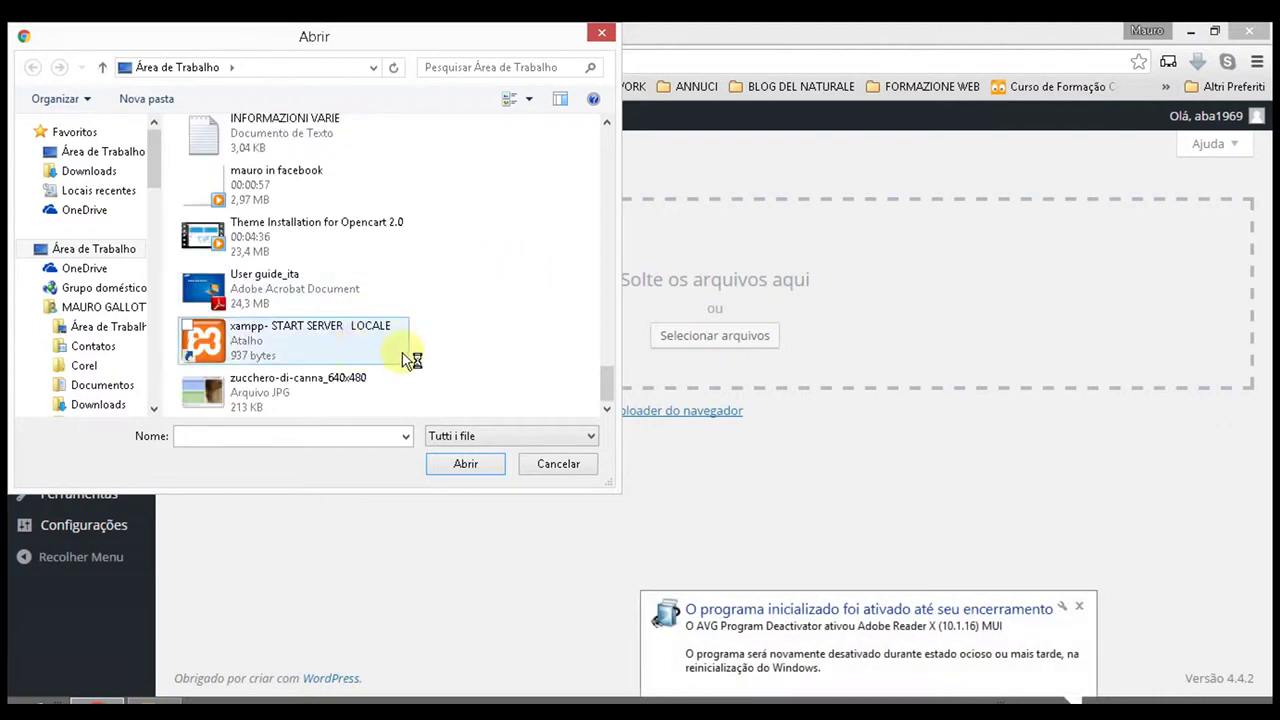
pyautogui.click(272, 393)
pyautogui.click(490, 467)
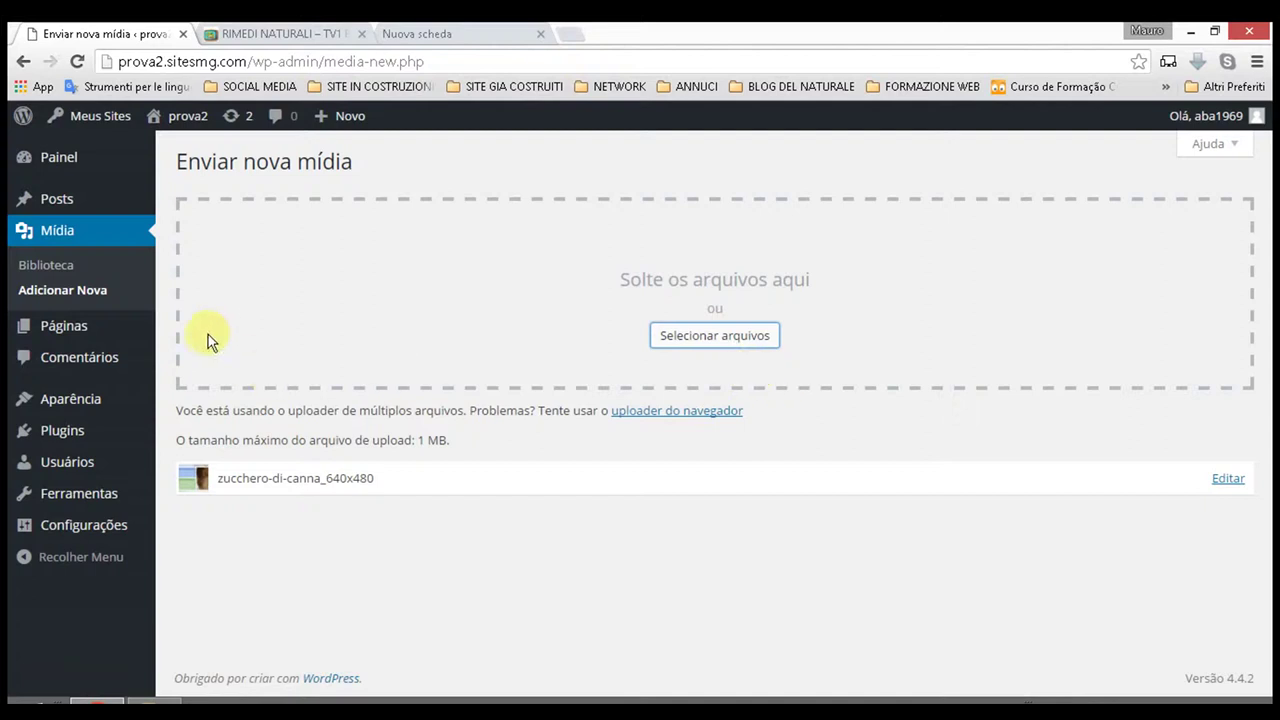
# View the media library and the list of all pages of prova2
pyautogui.click(35, 268)
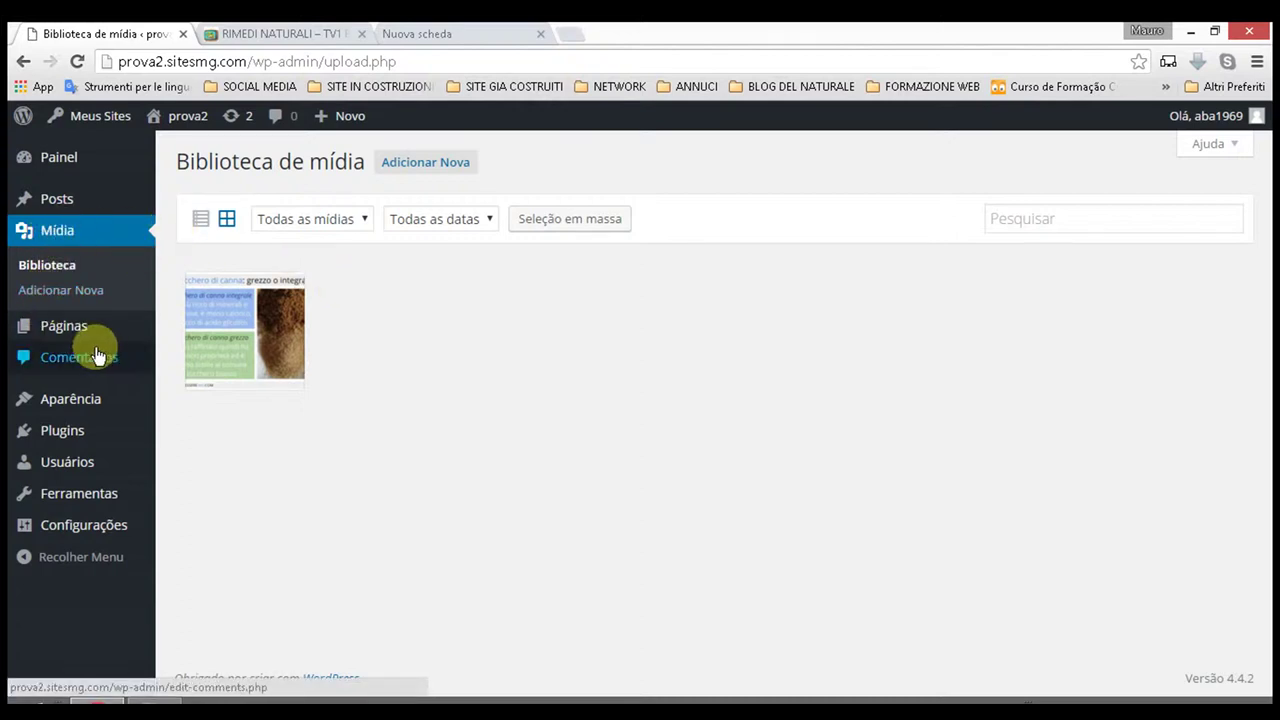
pyautogui.click(60, 338)
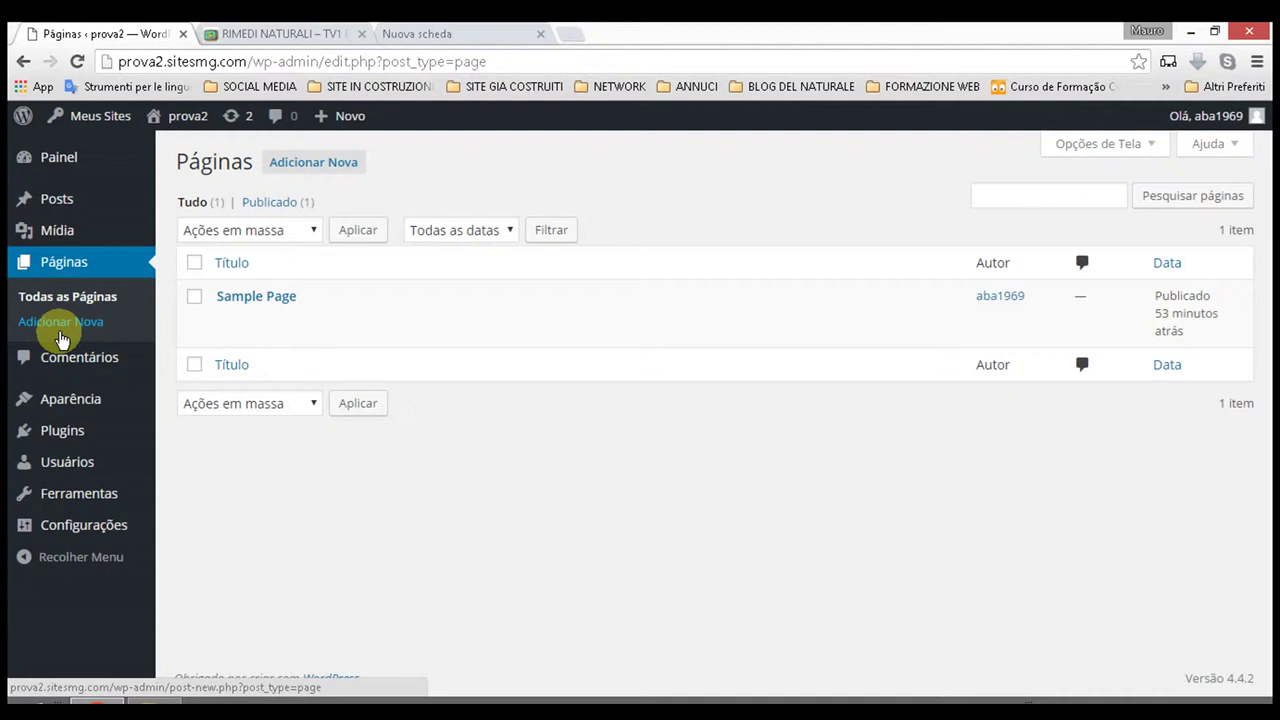
# Examine the dated posts on the TV1 blog's Rimedi Naturali page as an example of blog content
pyautogui.click(310, 33)
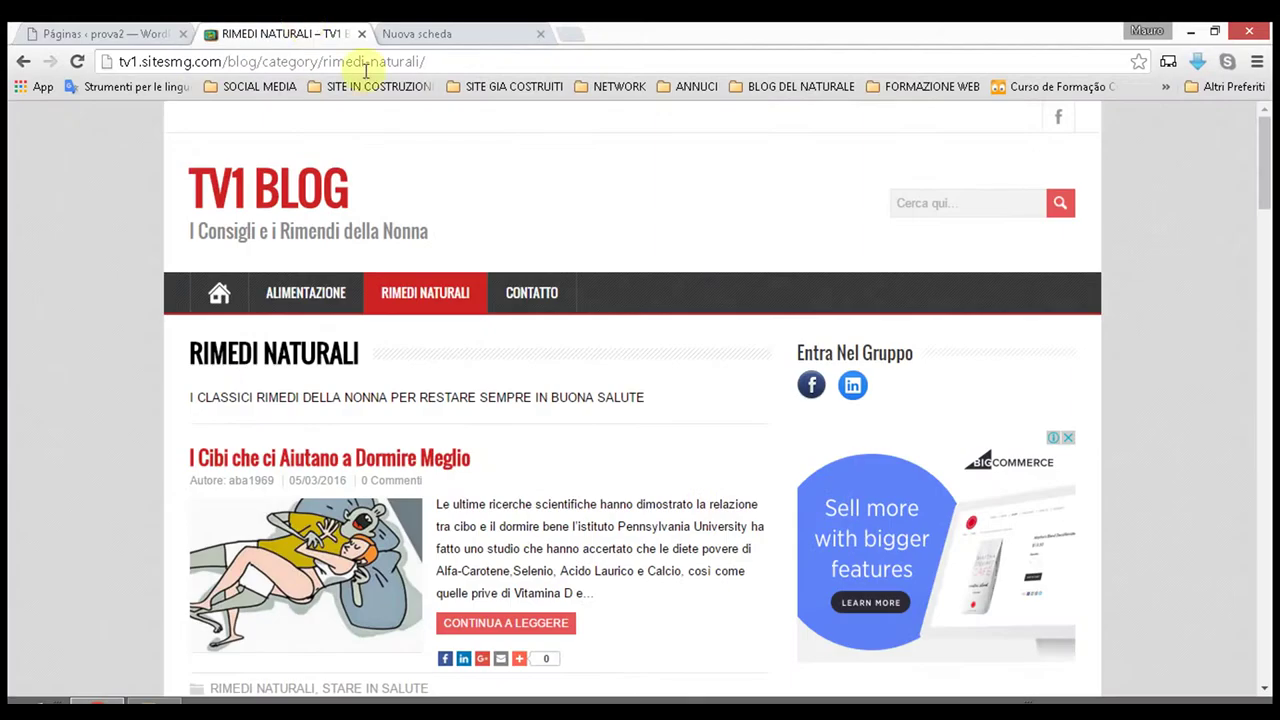
pyautogui.scroll(-4, 483, 323)
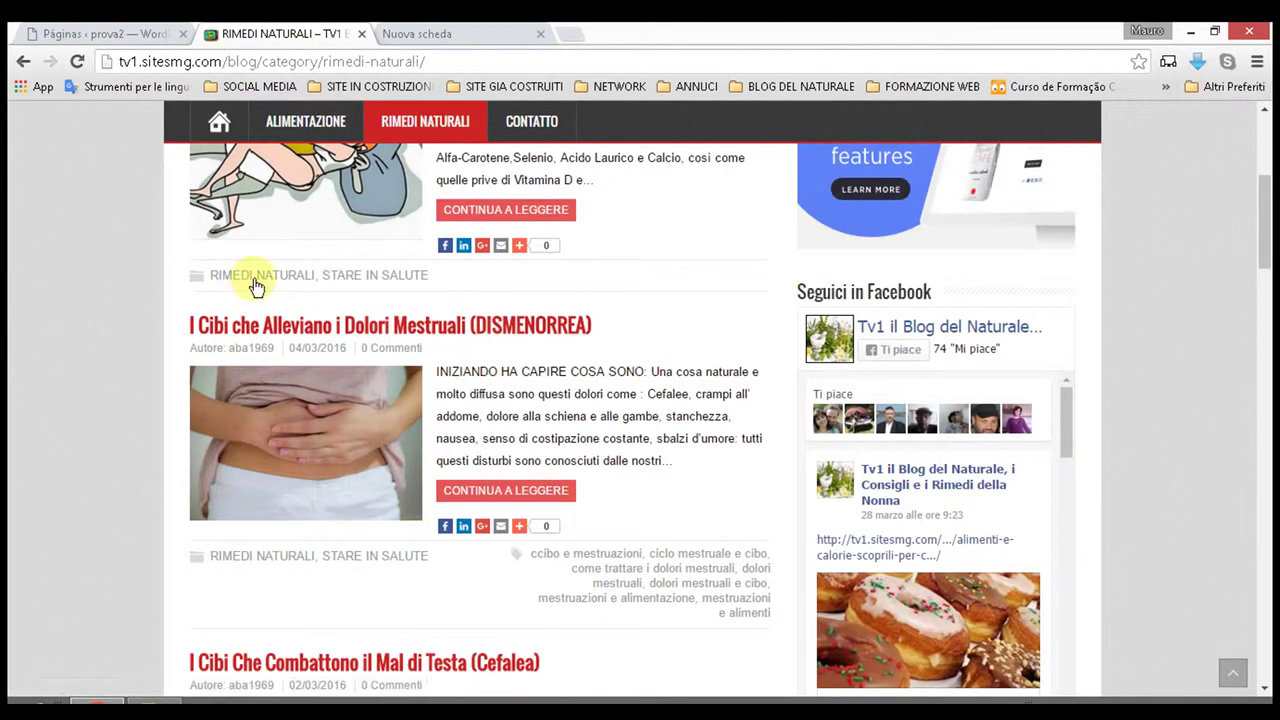
pyautogui.scroll(2, 440, 275)
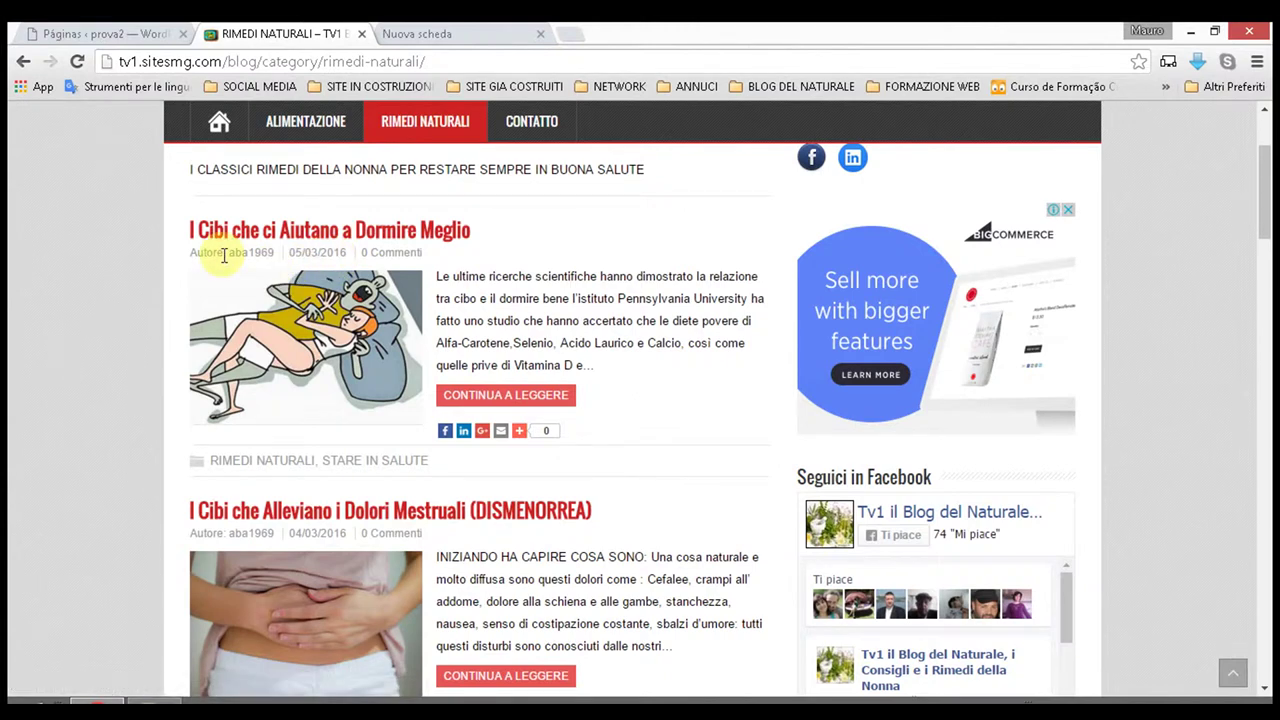
# Load the site owner's personal .com website in a new browser tab
pyautogui.click(571, 38)
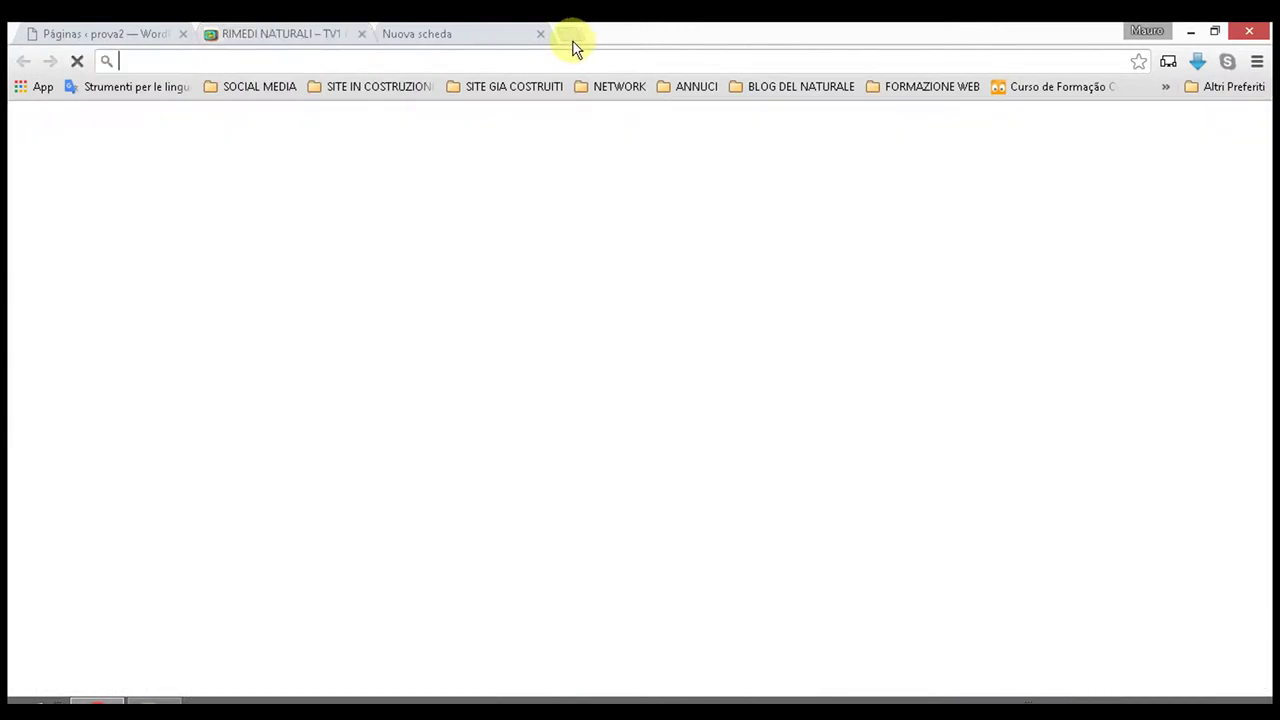
pyautogui.click(572, 42)
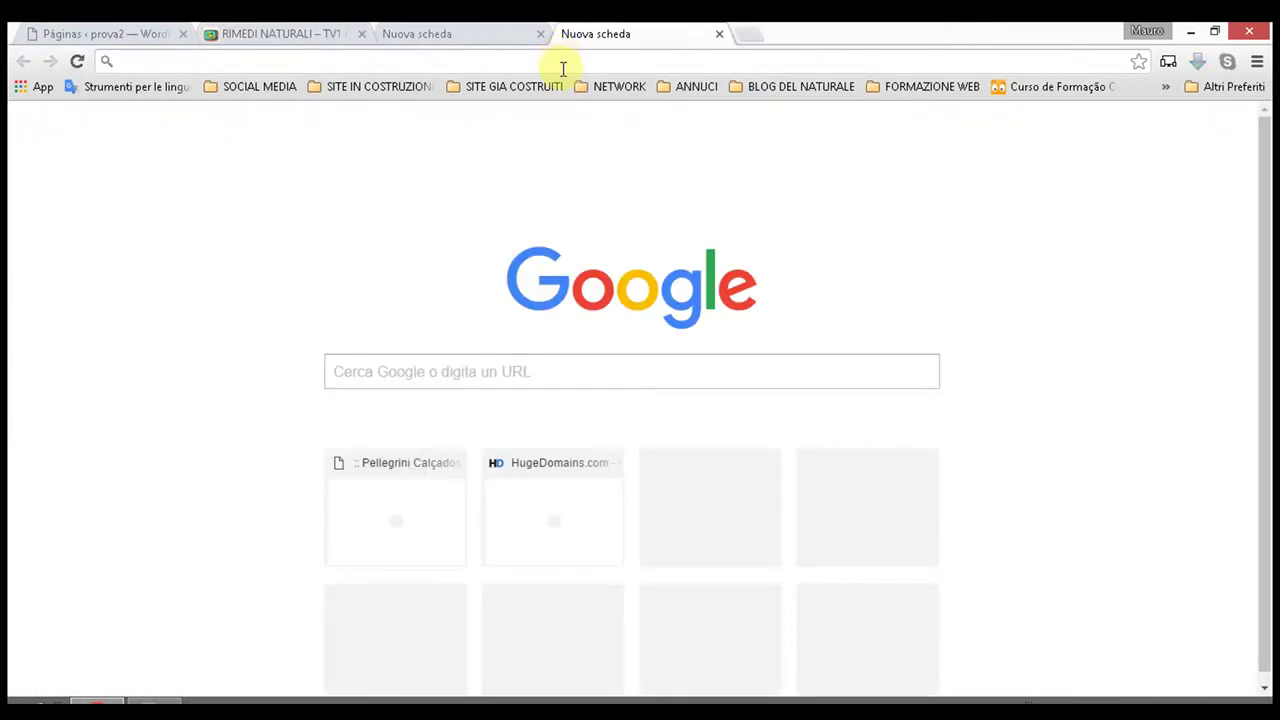
pyautogui.write('si')
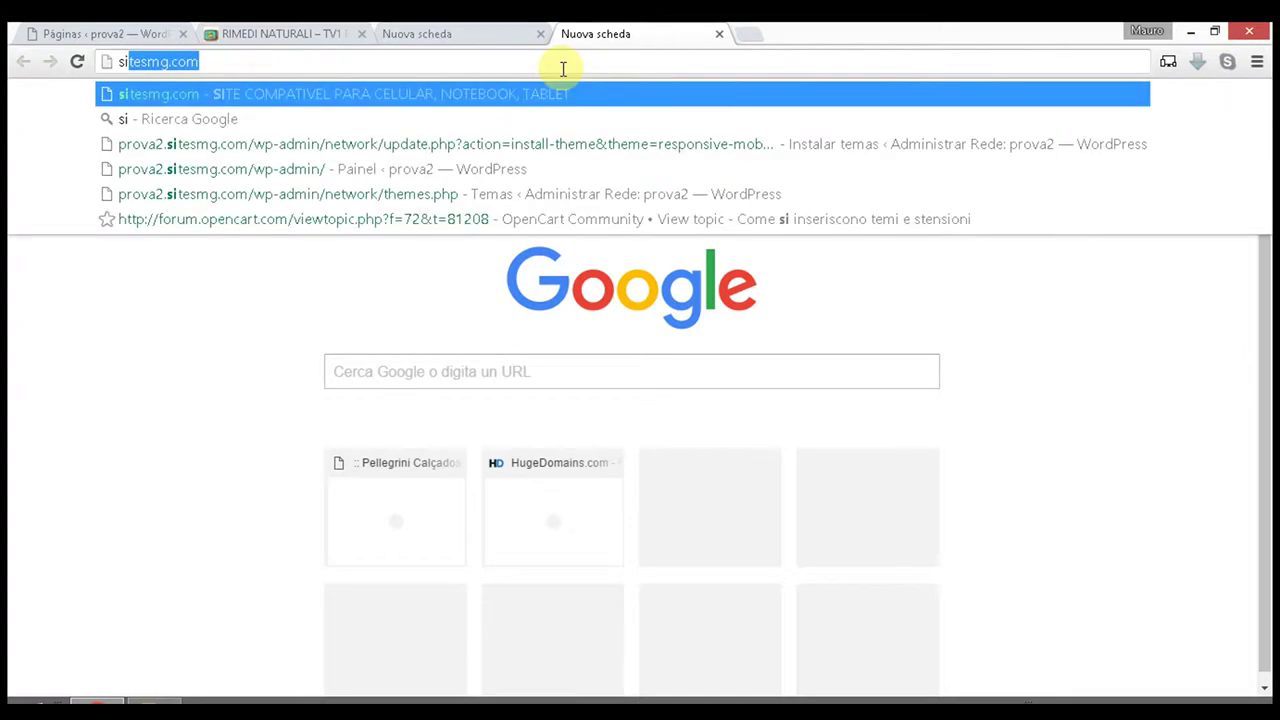
pyautogui.press('BackSpace')
pyautogui.press('BackSpace')
pyautogui.write('mauro')
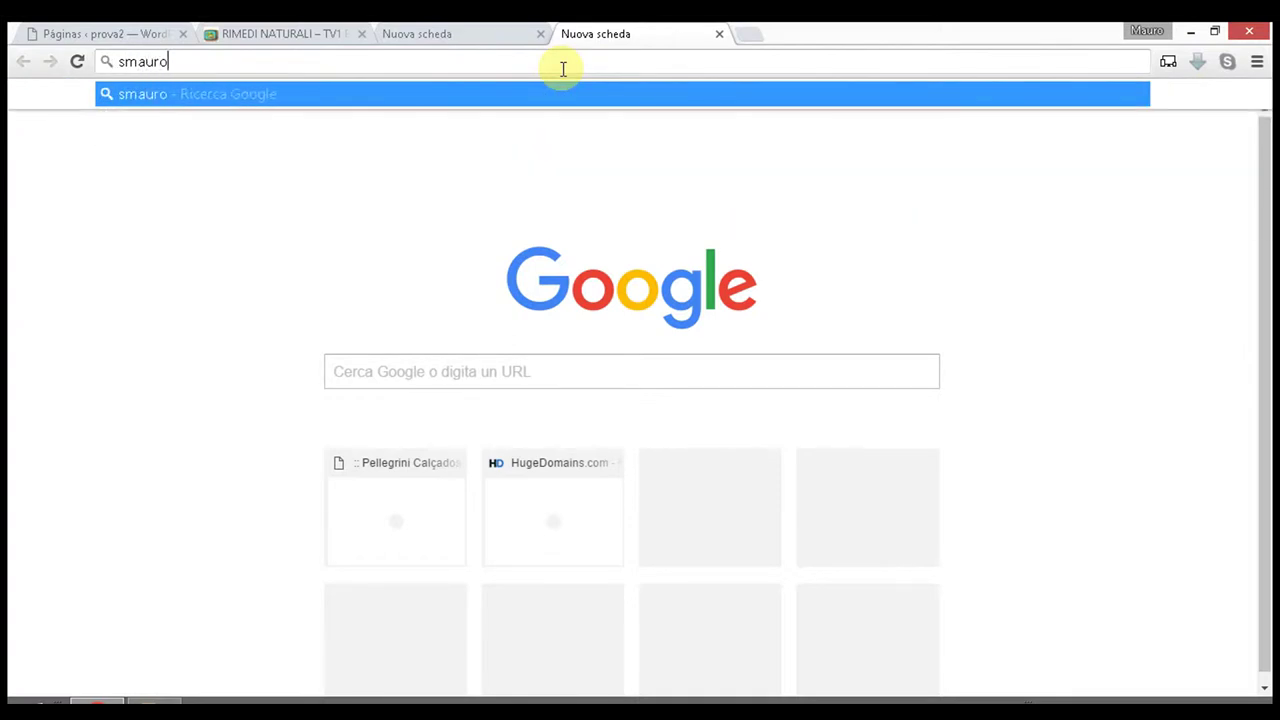
pyautogui.write('gall')
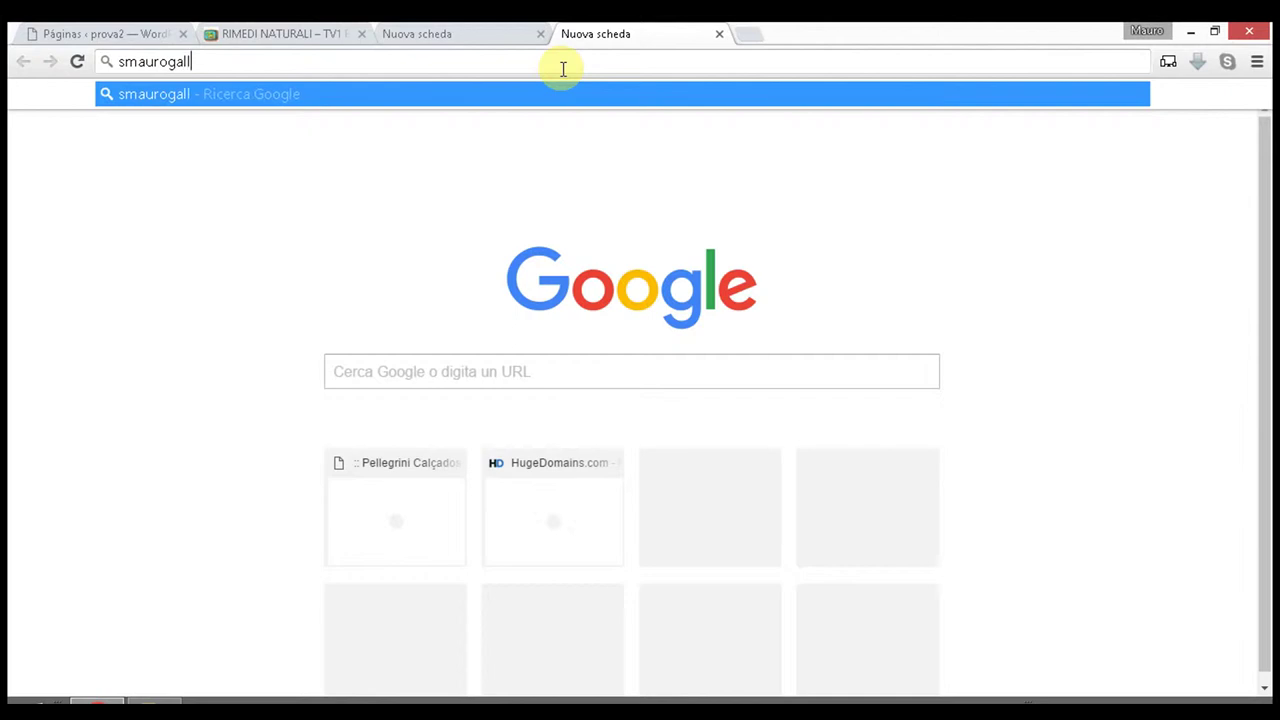
pyautogui.write('otta.co')
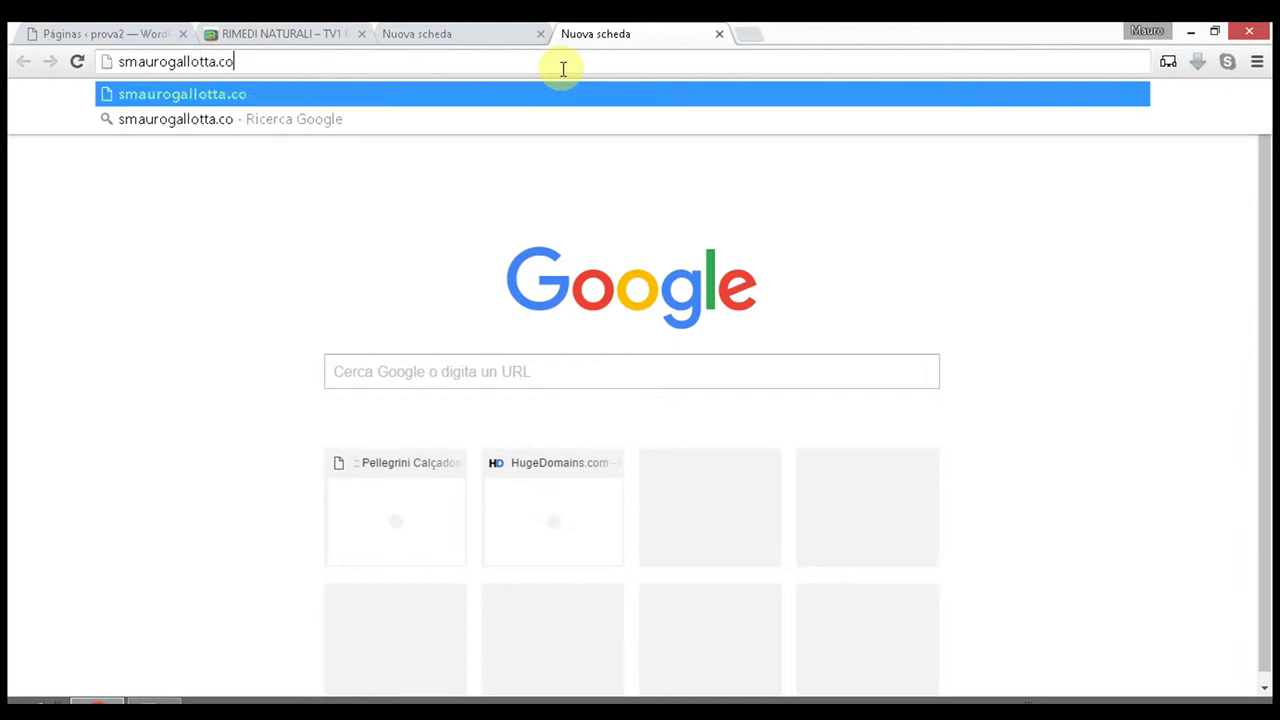
pyautogui.write('m')
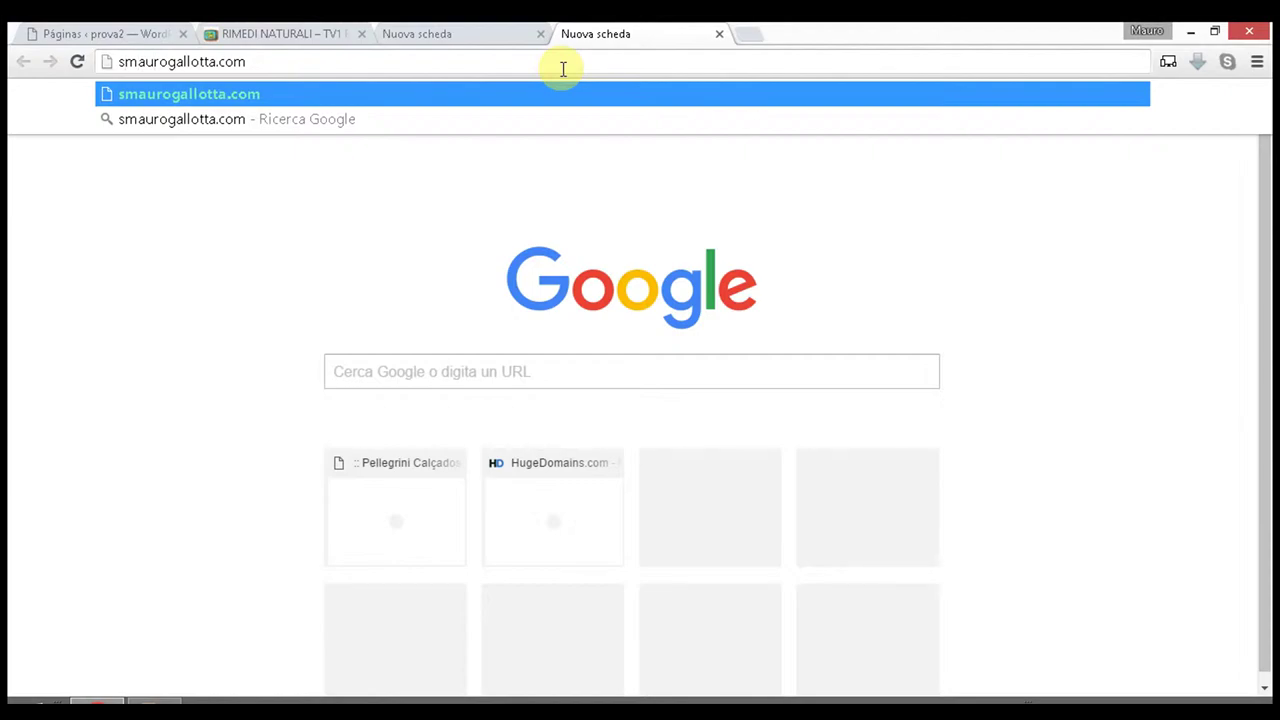
pyautogui.press('Home')
pyautogui.press('Delete')
pyautogui.press('Return')
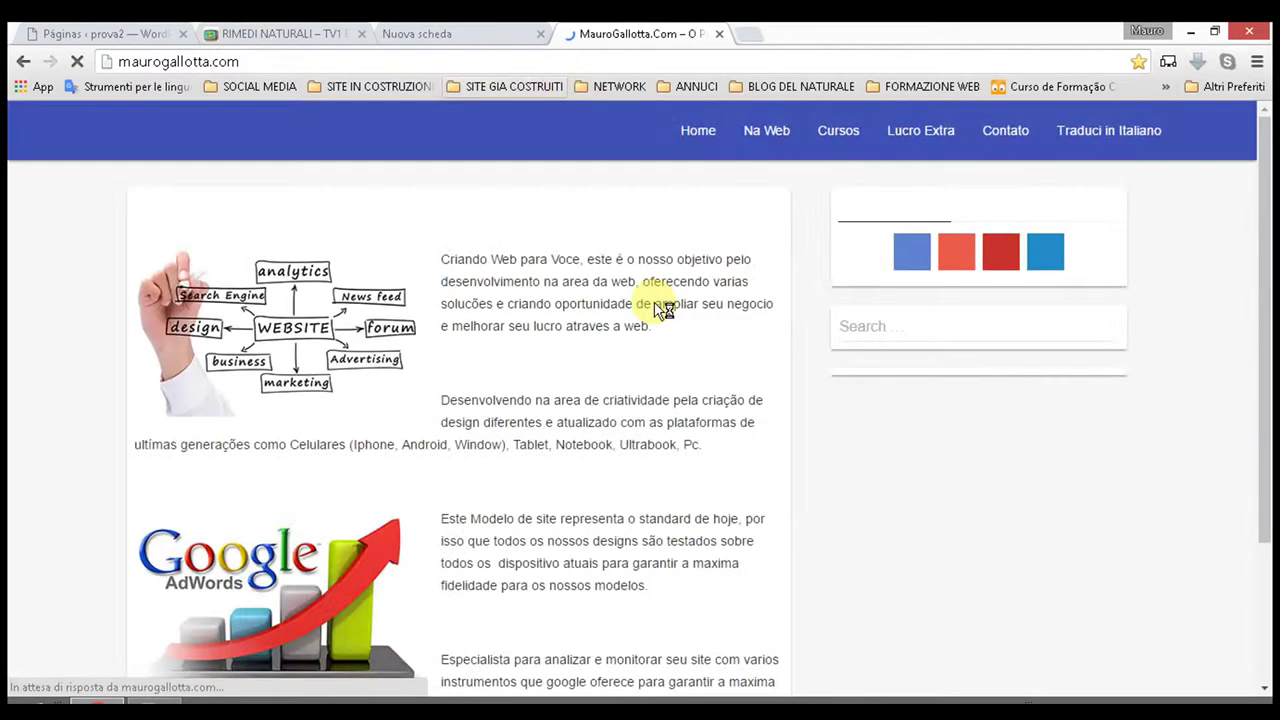
# Examine the website's Inicio da Qui home page down to its footer as an example of a static page
pyautogui.scroll(-3, 622, 298)
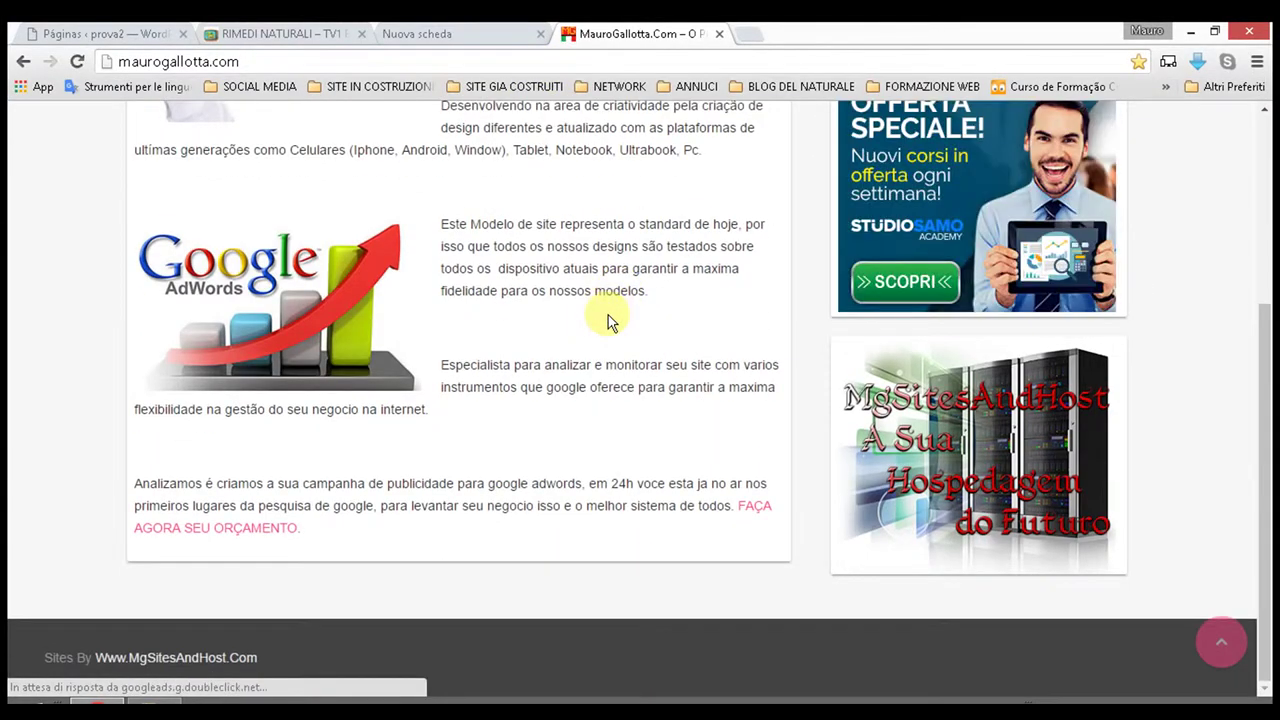
pyautogui.scroll(3, 1234, 423)
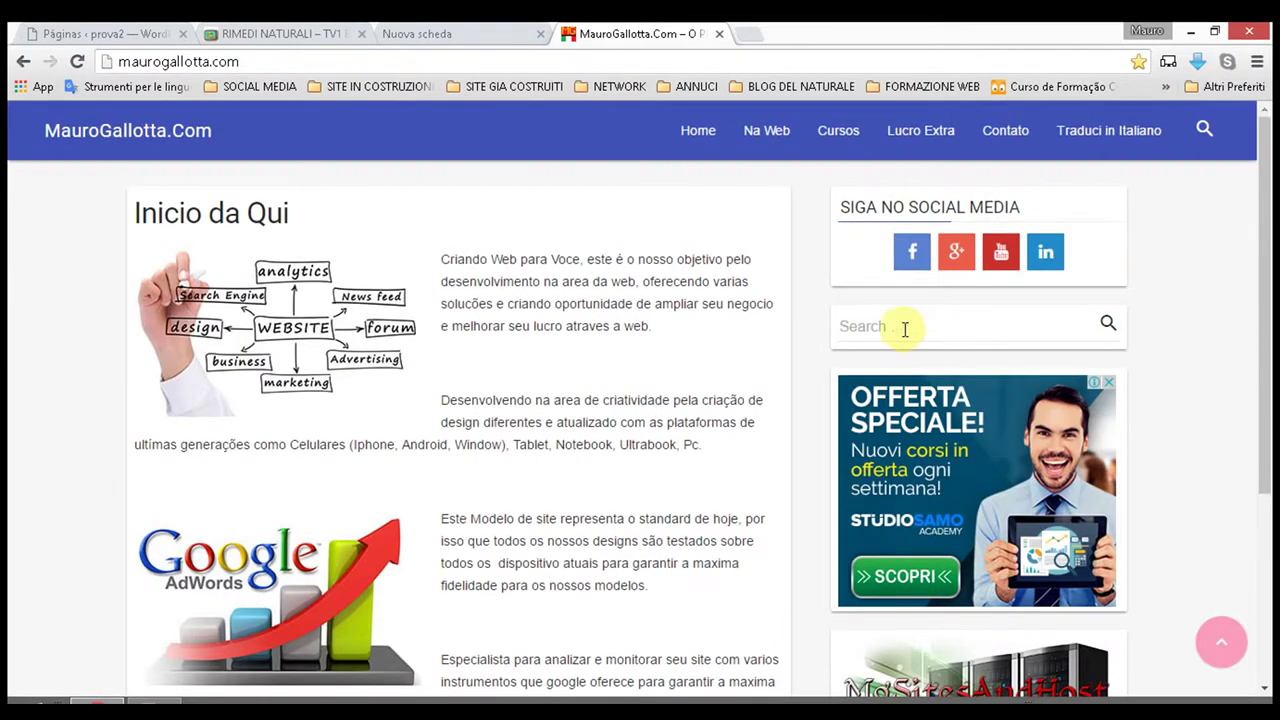
pyautogui.scroll(-3, 904, 329)
pyautogui.scroll(3, 750, 315)
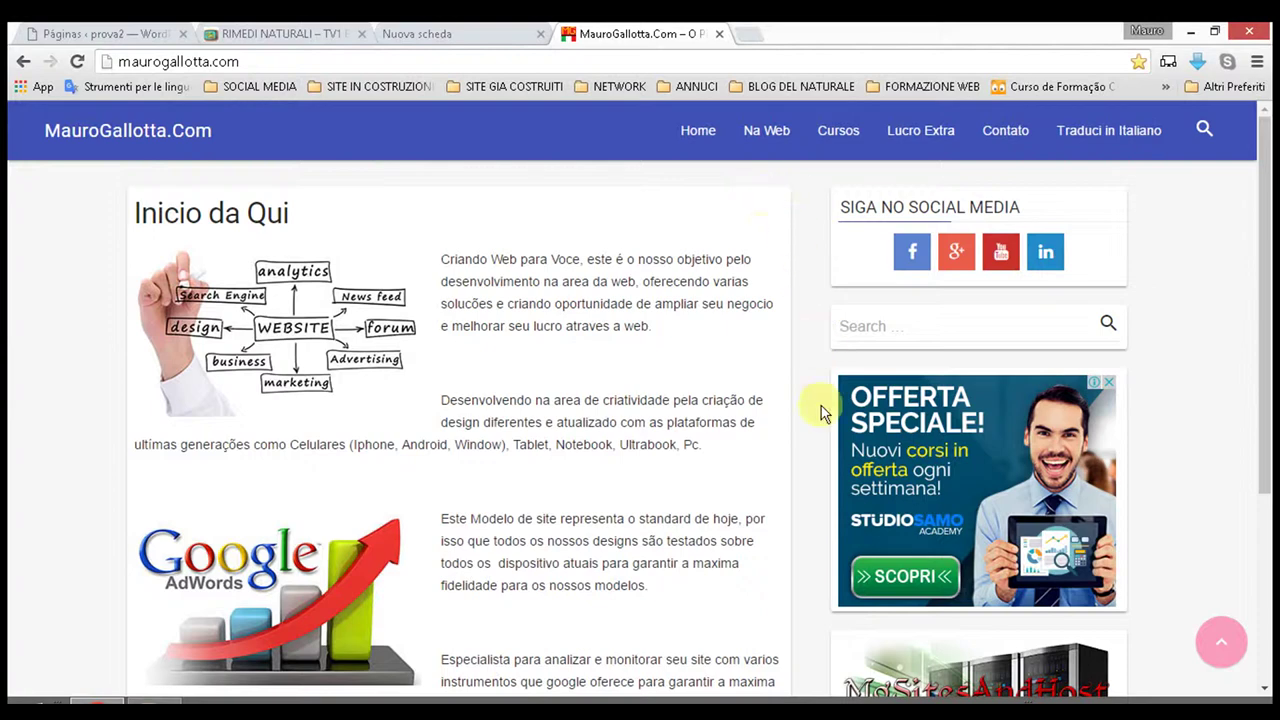
pyautogui.scroll(-3, 820, 412)
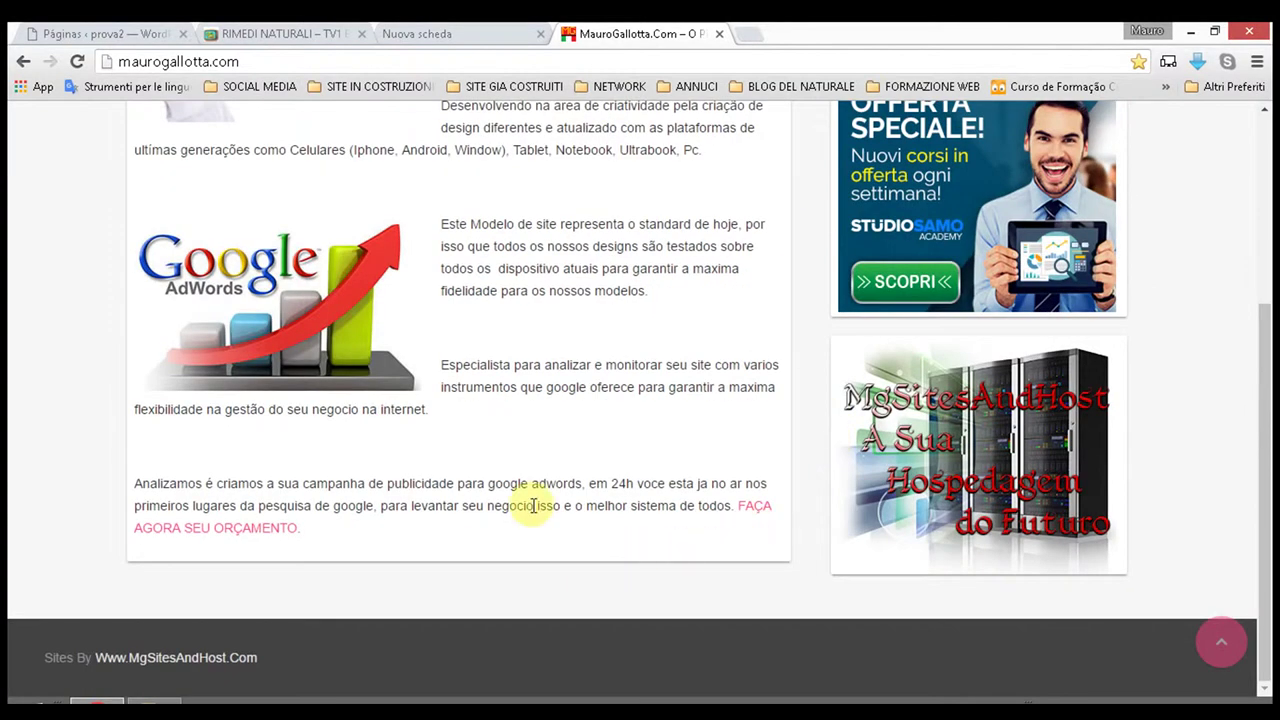
# Compare with the TV1 blog's post listing again and return to the prova2 pages list
pyautogui.click(432, 32)
pyautogui.click(302, 32)
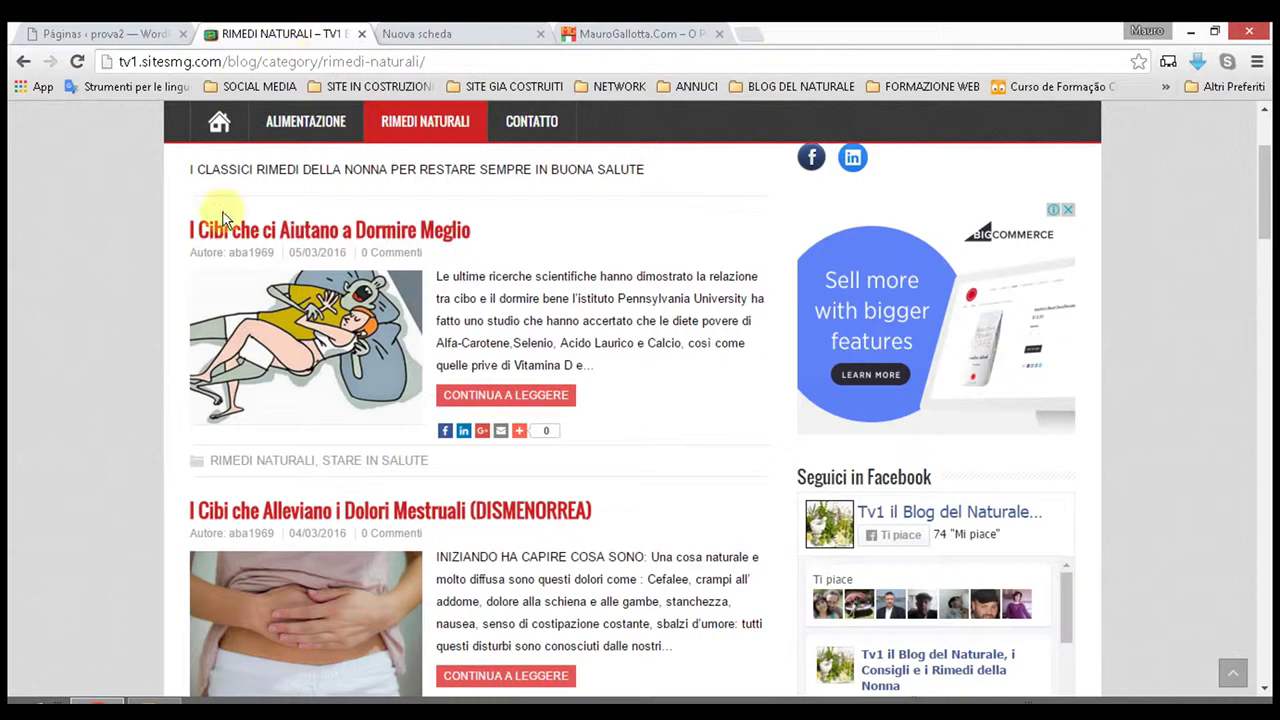
pyautogui.click(124, 32)
pyautogui.click(300, 32)
pyautogui.click(64, 32)
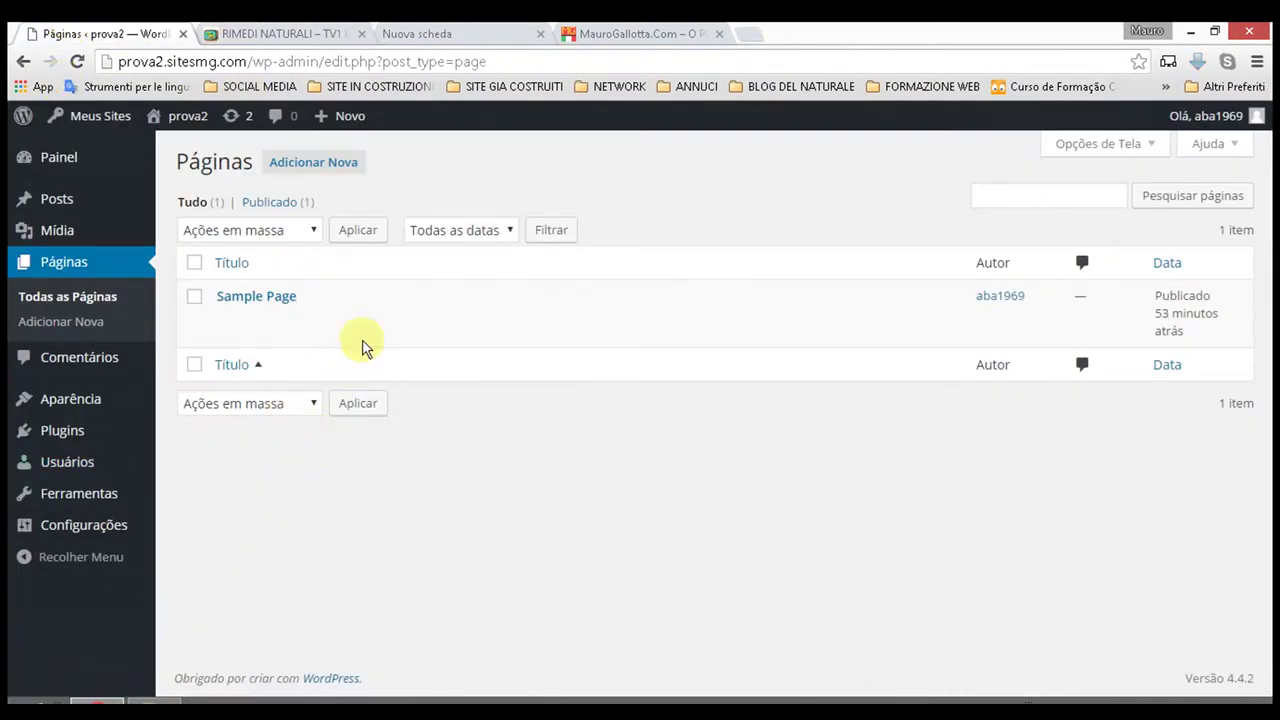
pyautogui.moveTo(305, 288)
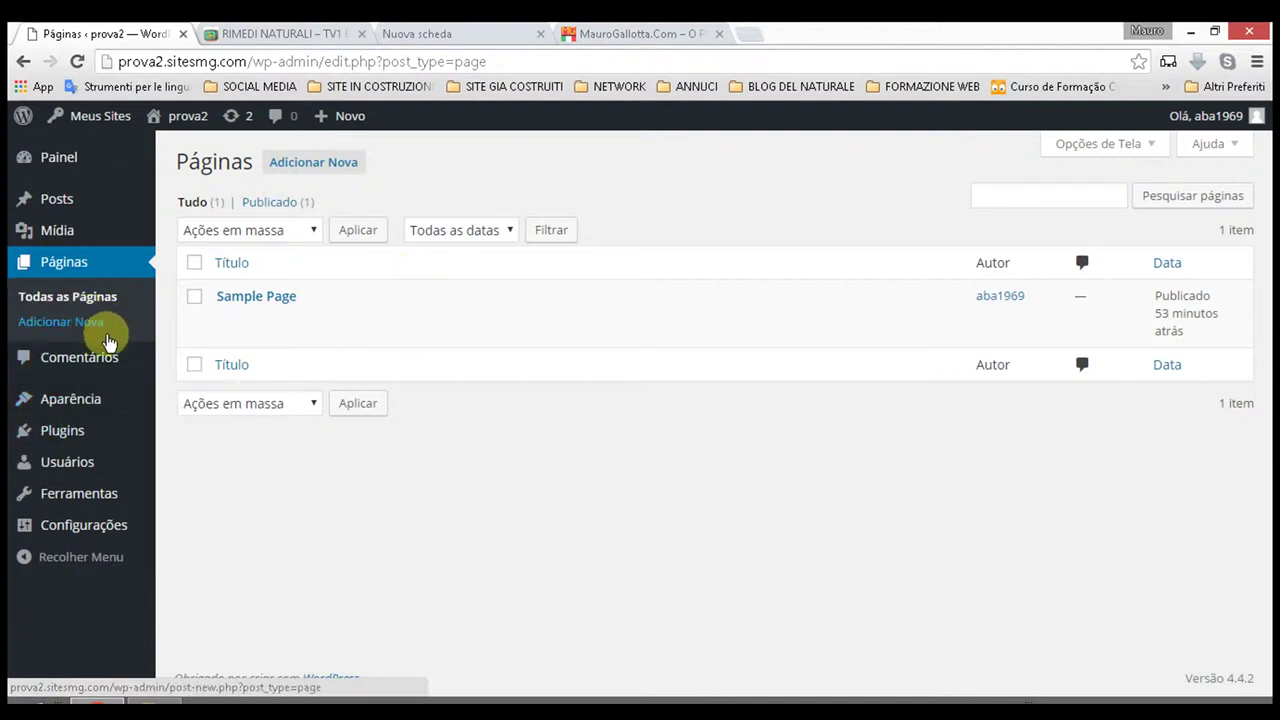
# View the prova2 comments list with its comment actions, and reveal the Aparência options
pyautogui.click(104, 366)
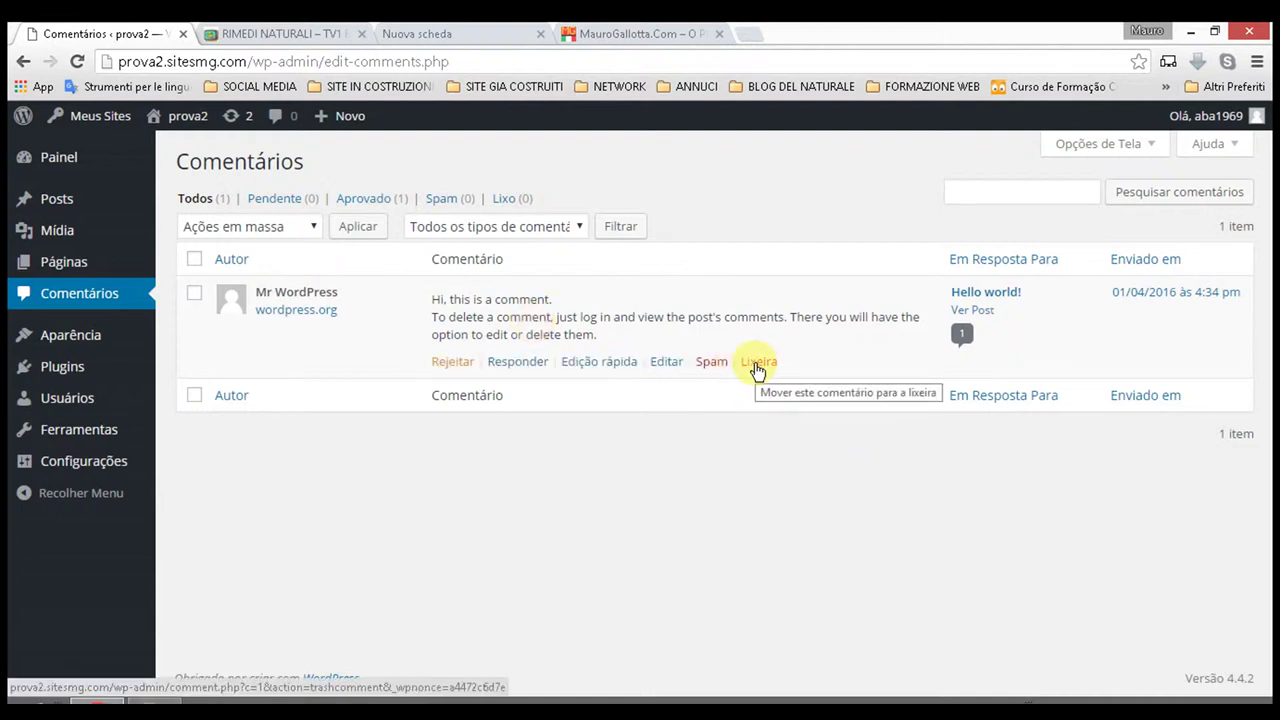
pyautogui.moveTo(60, 342)
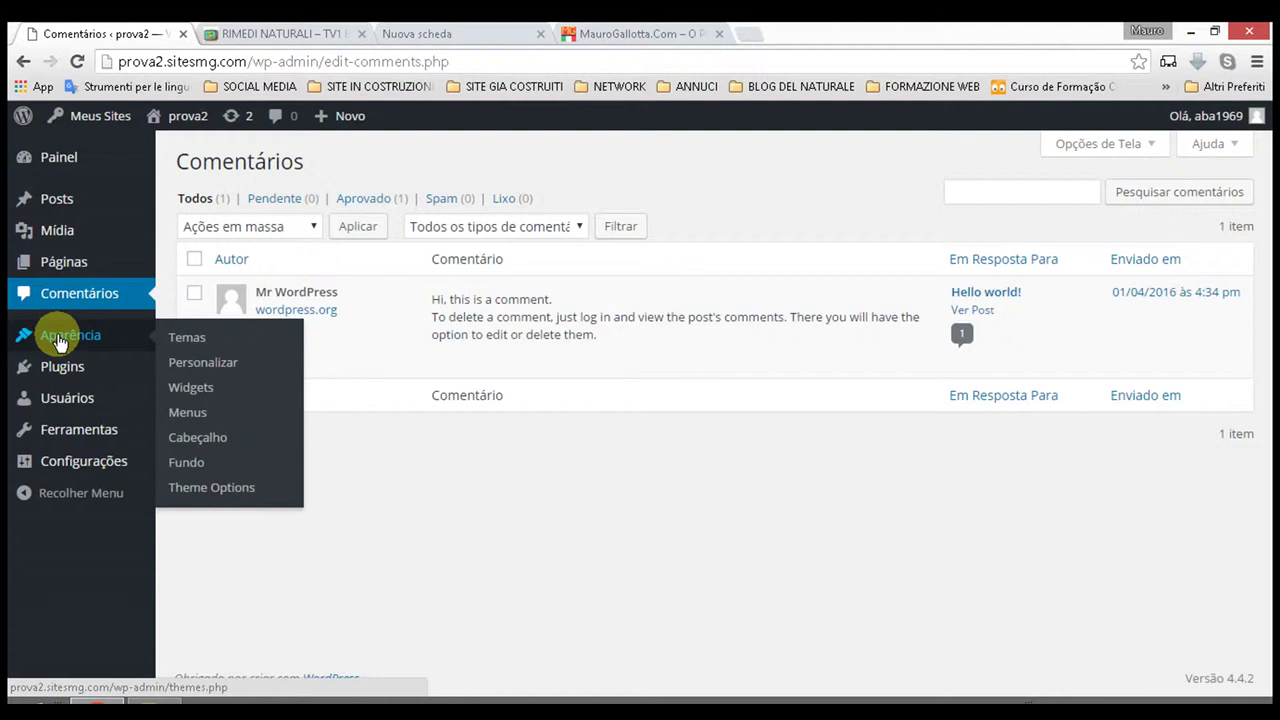
# Open the Temas page and examine the active Voyage theme's preview, description, tags and customization options
pyautogui.click(196, 344)
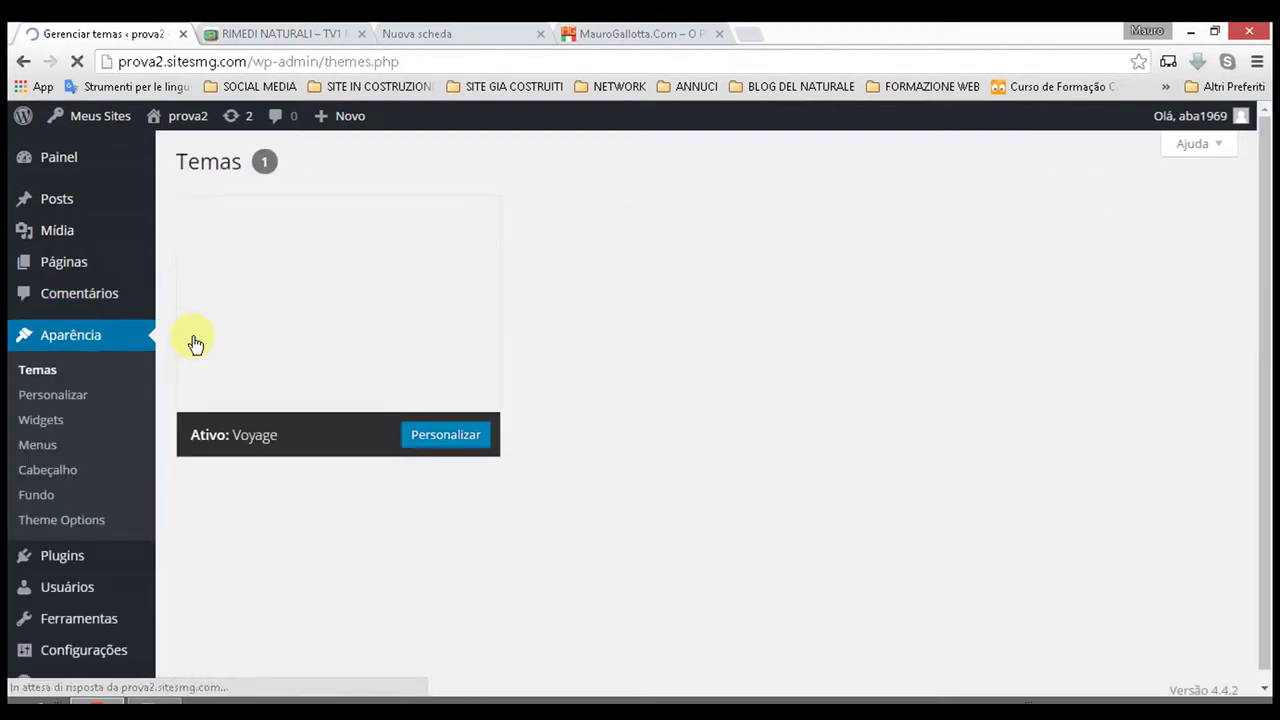
pyautogui.scroll(-3, 727, 337)
pyautogui.scroll(3, 710, 332)
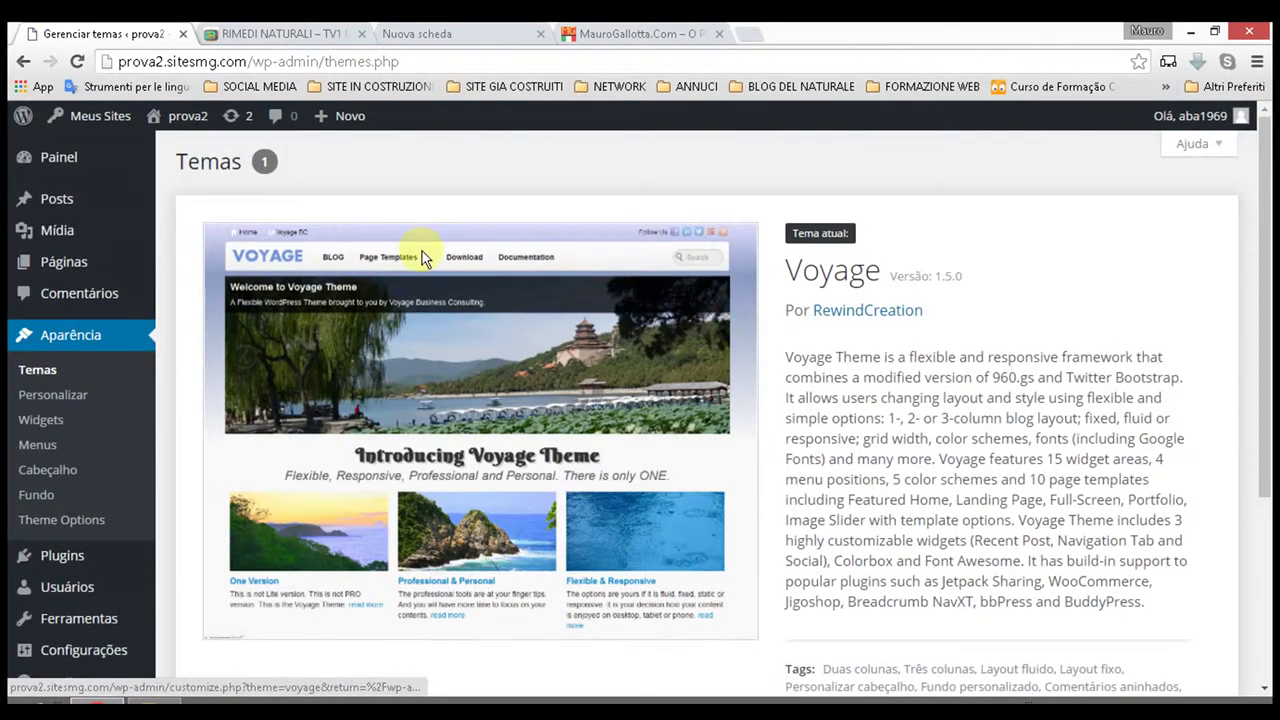
pyautogui.scroll(-4, 600, 285)
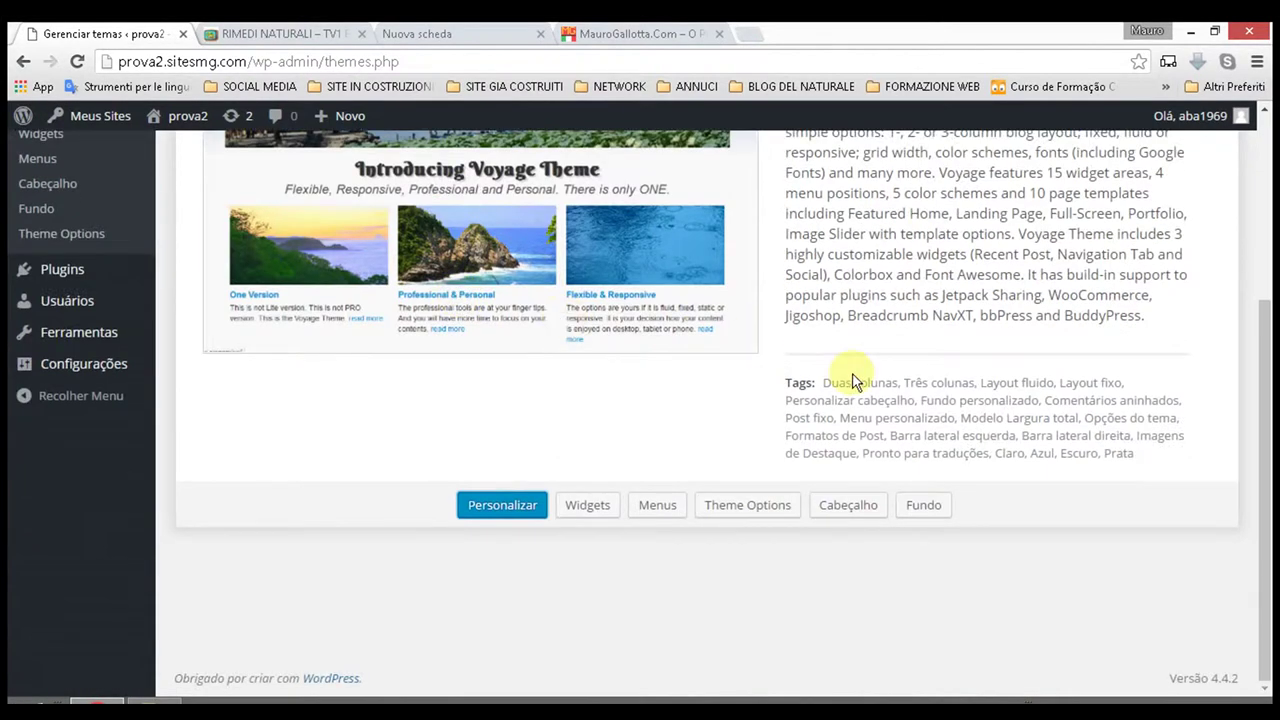
pyautogui.scroll(3, 849, 374)
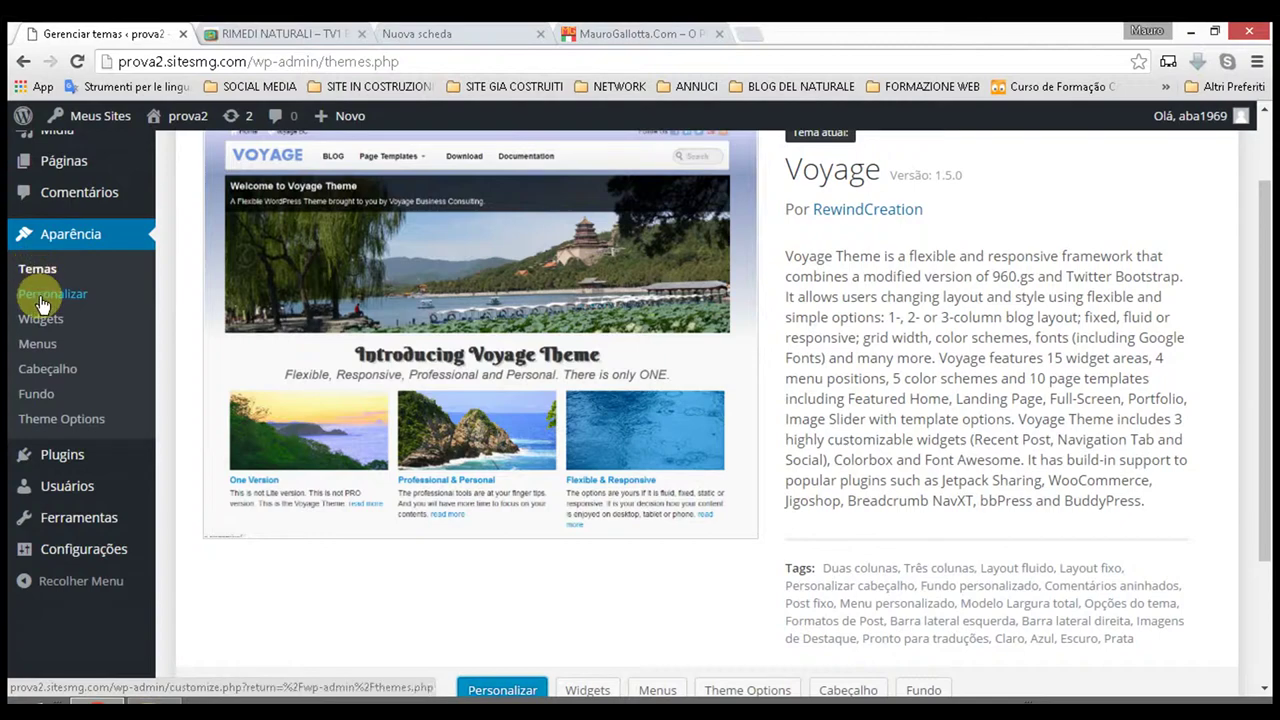
pyautogui.scroll(-2, 546, 376)
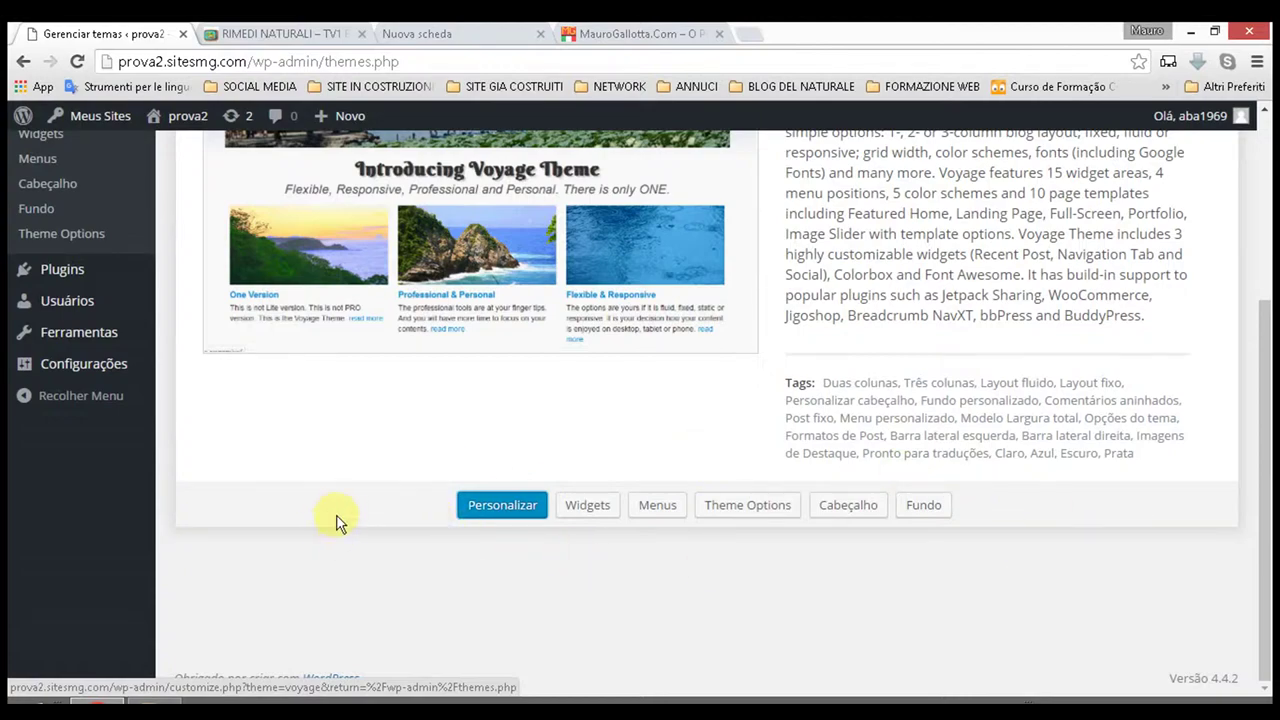
pyautogui.scroll(3, 30, 330)
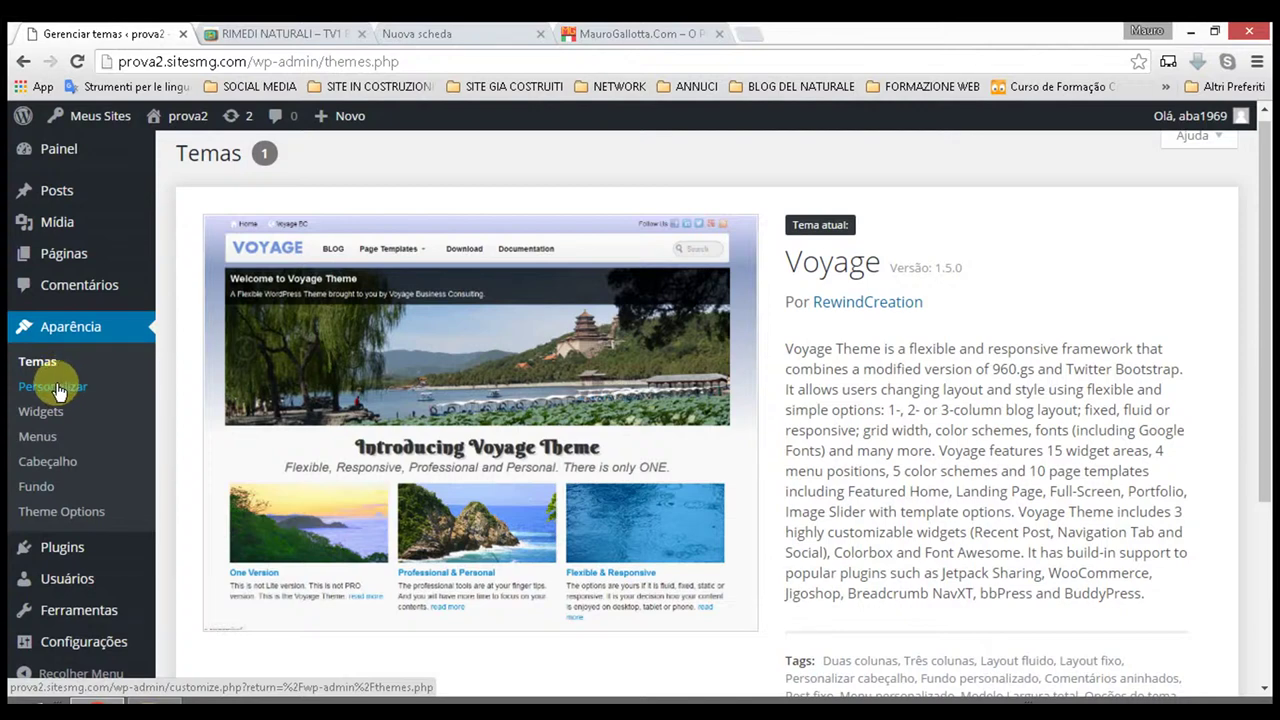
pyautogui.scroll(-3, 594, 357)
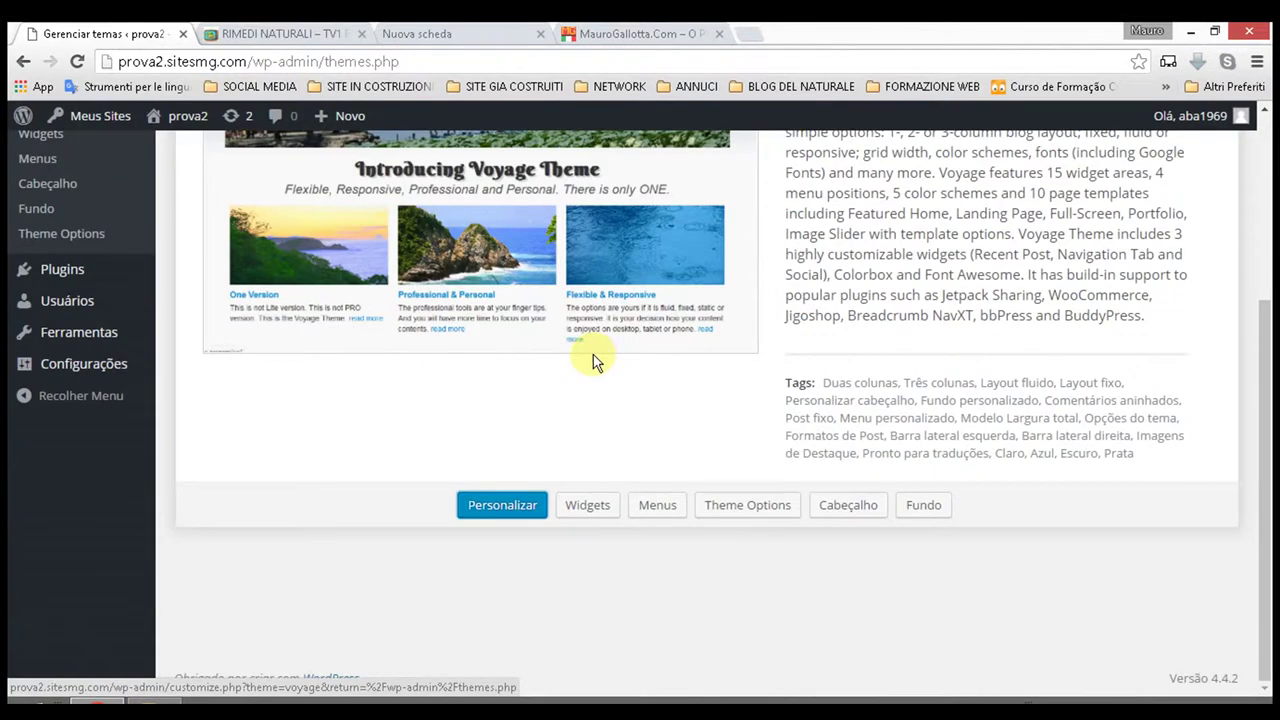
# View the Voyage theme's Personalizar sections beside the site preview and return to the themes page
pyautogui.scroll(1, 365, 222)
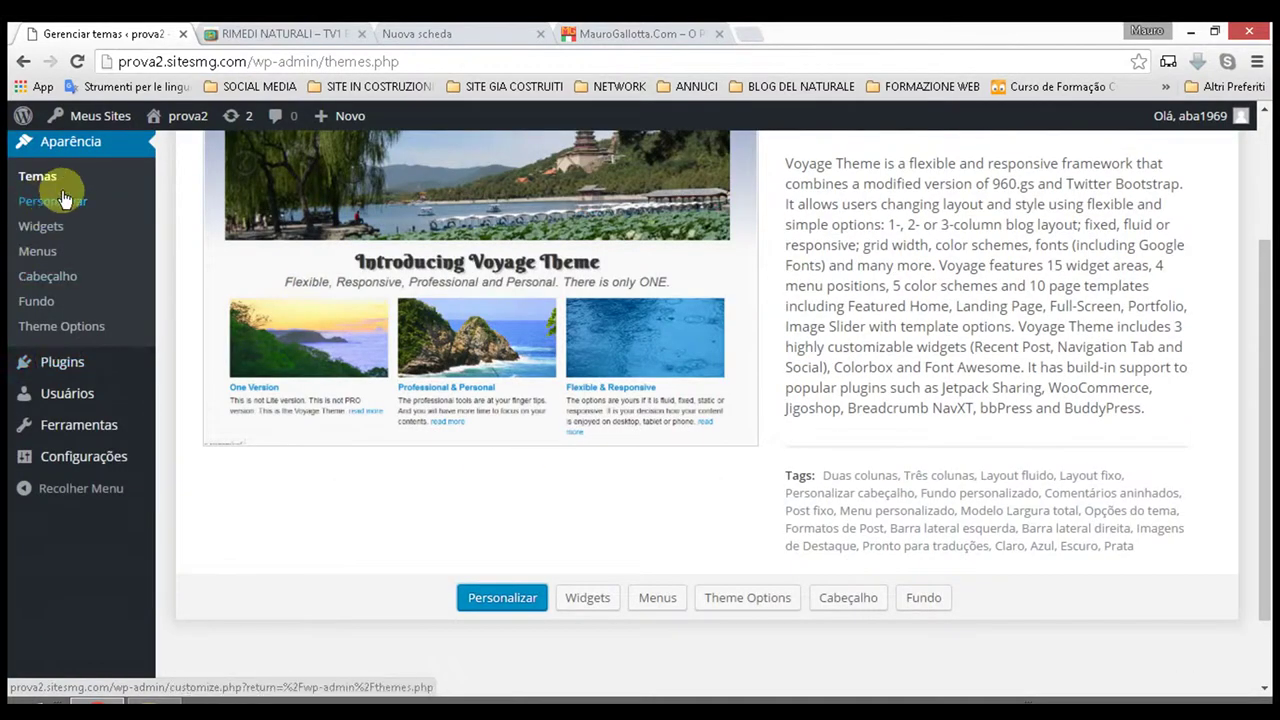
pyautogui.scroll(1, 200, 286)
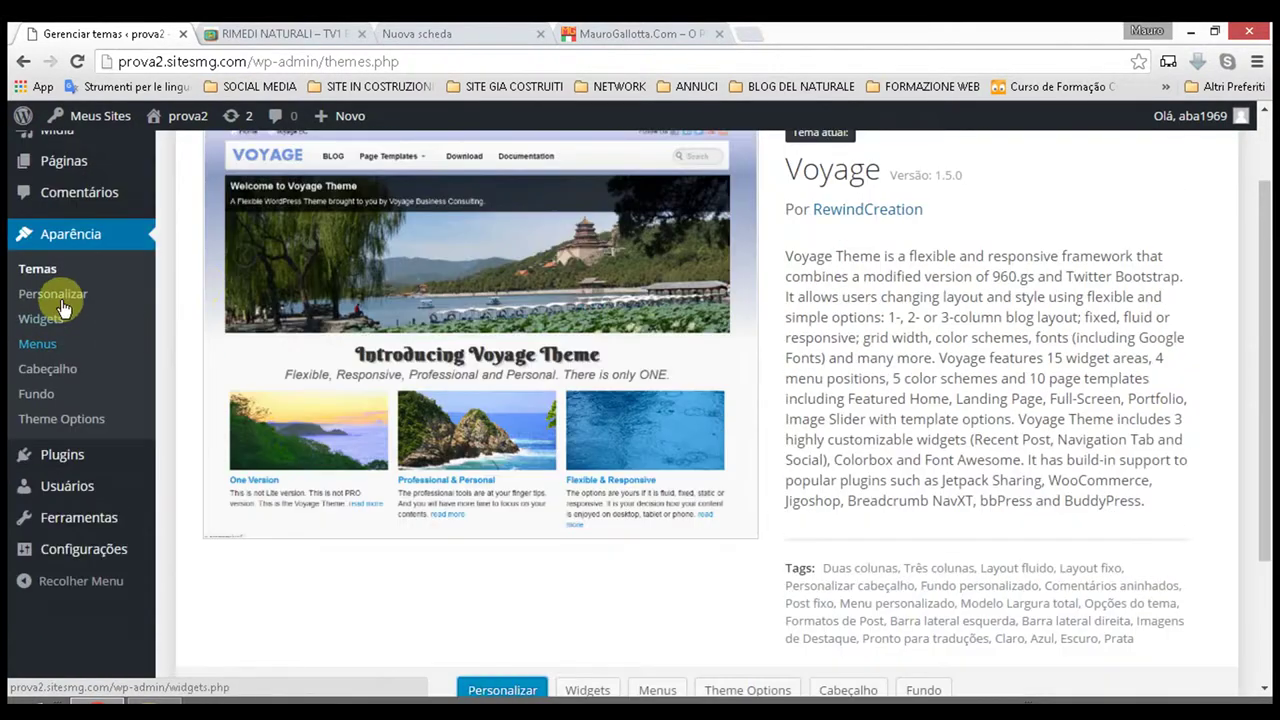
pyautogui.click(65, 295)
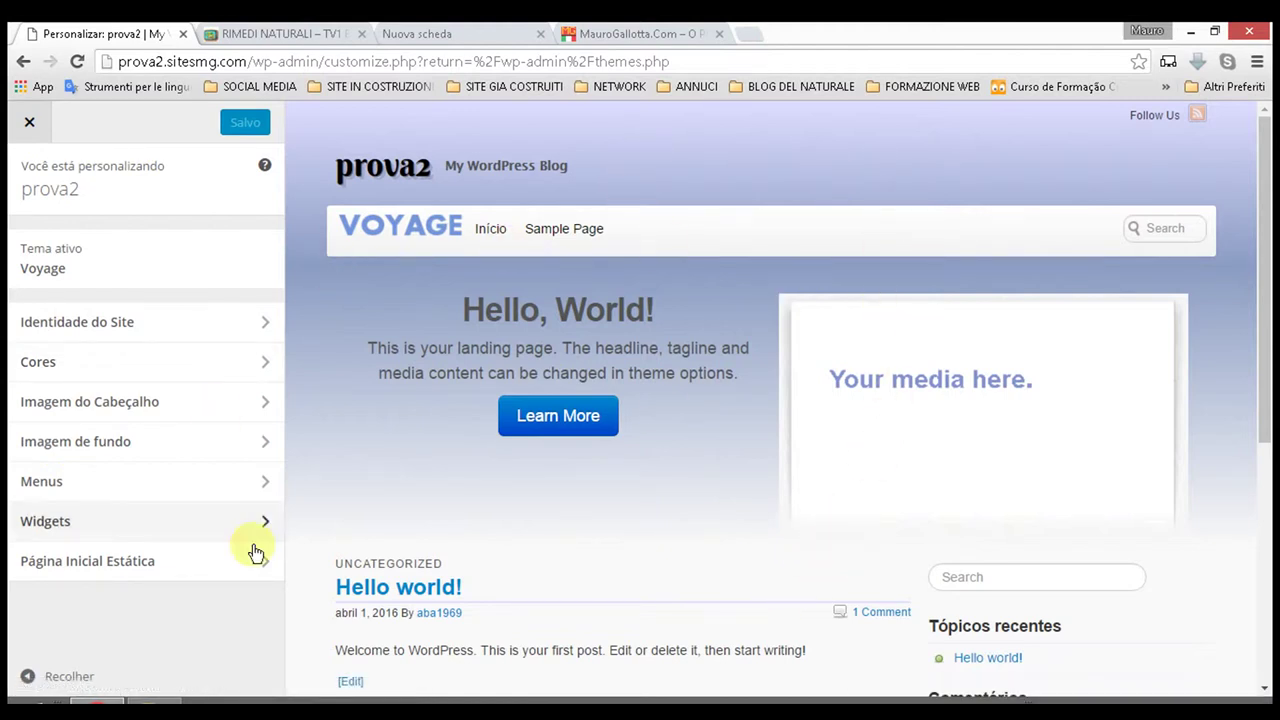
pyautogui.click(32, 125)
pyautogui.click(216, 286)
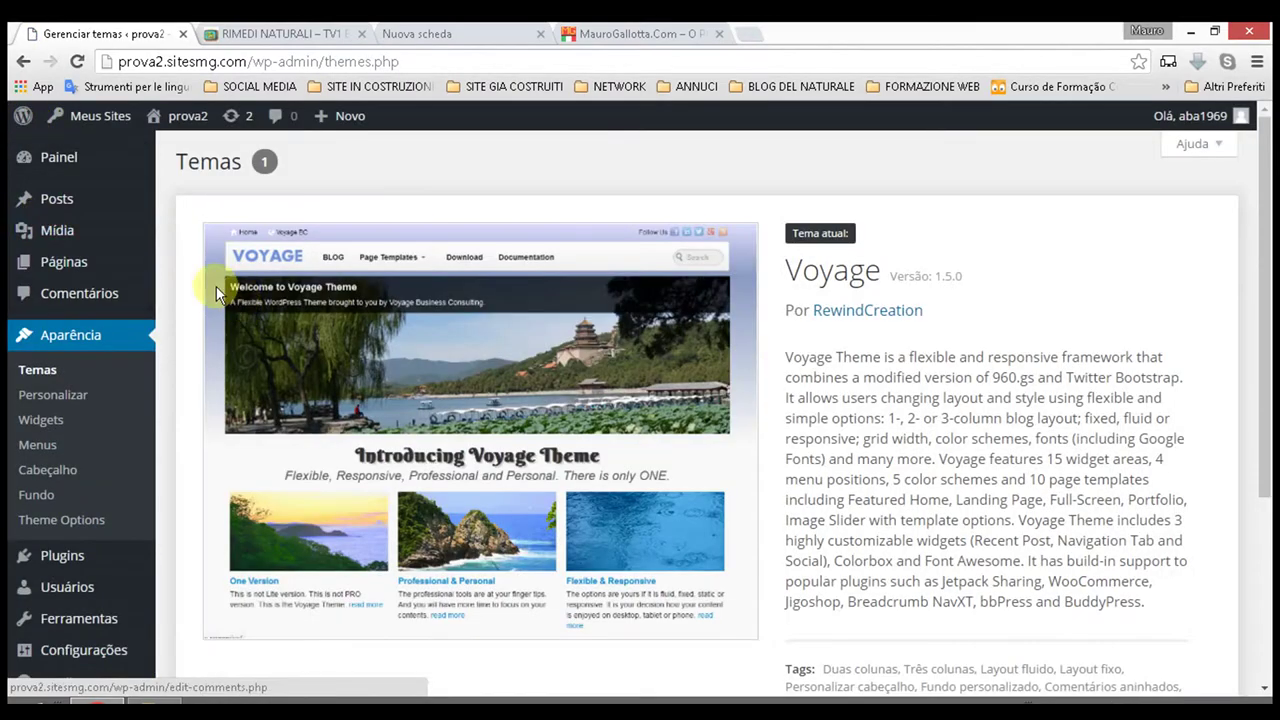
# Open the Widgets page and look through the available widgets and the theme's widget areas
pyautogui.scroll(-3, 200, 300)
pyautogui.scroll(3, 135, 385)
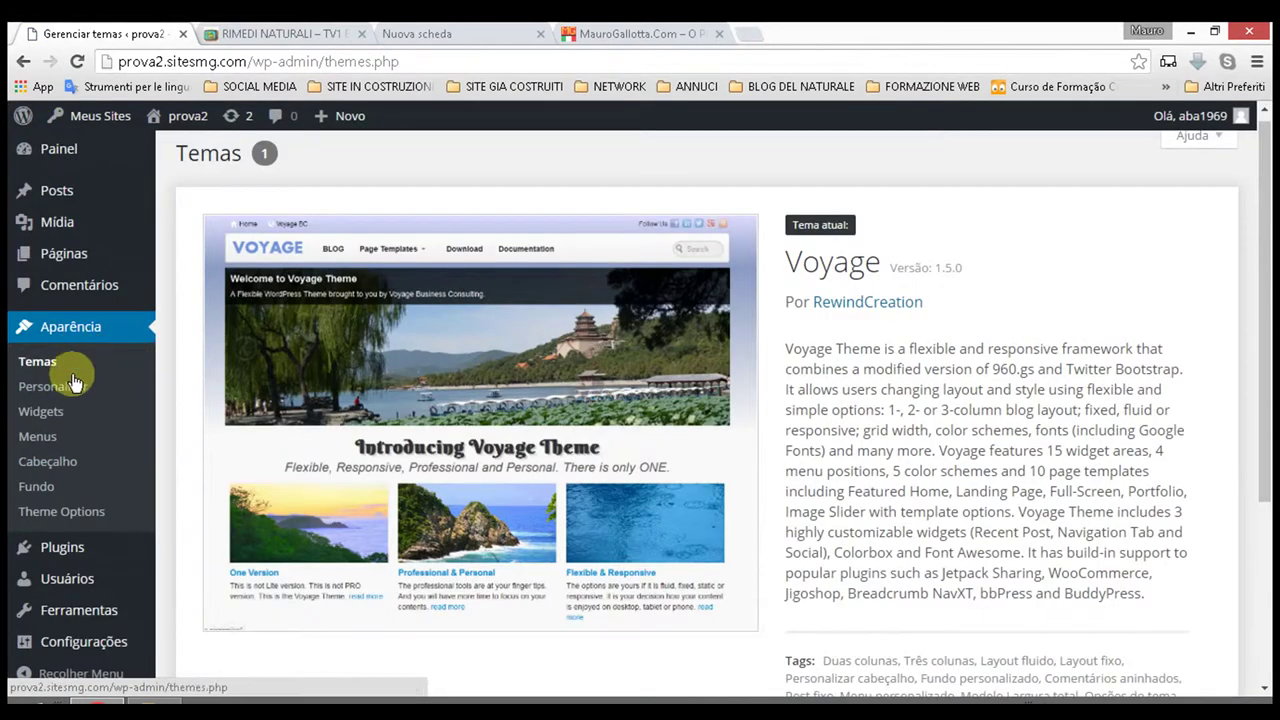
pyautogui.click(36, 422)
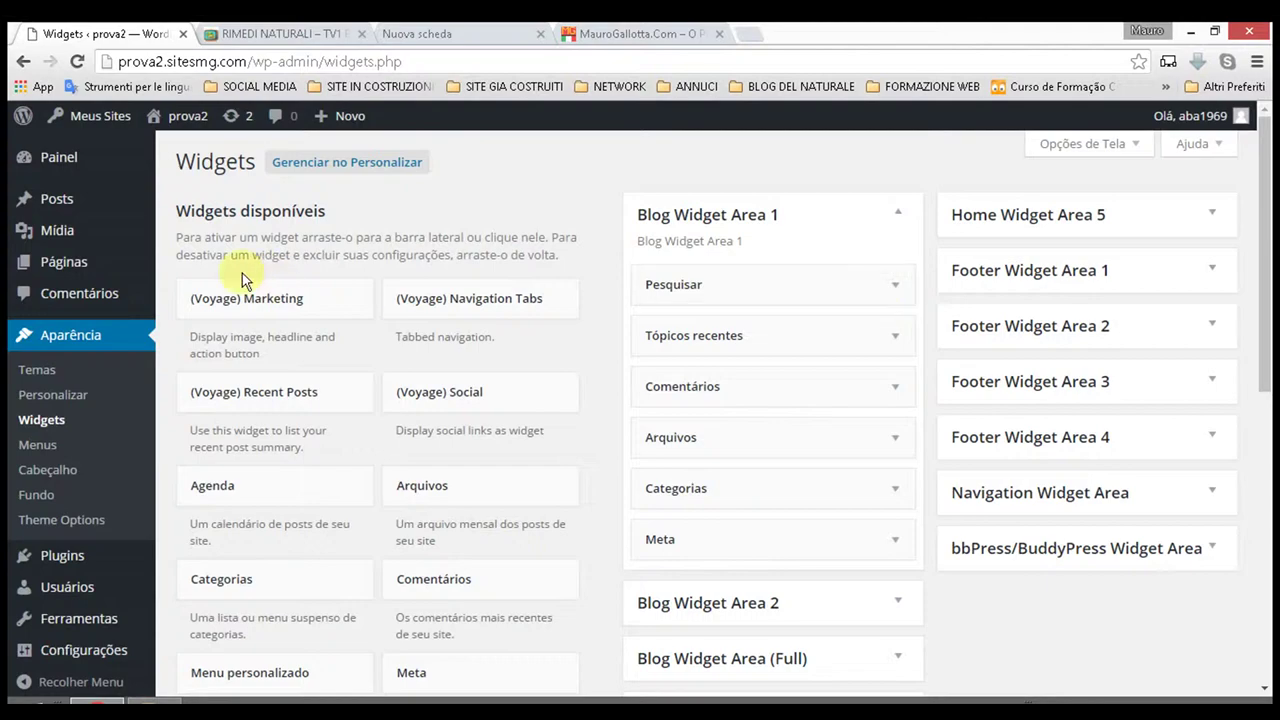
pyautogui.scroll(-3, 255, 300)
pyautogui.scroll(-1, 255, 290)
pyautogui.scroll(4, 400, 320)
pyautogui.scroll(-6, 640, 434)
pyautogui.scroll(4, 943, 377)
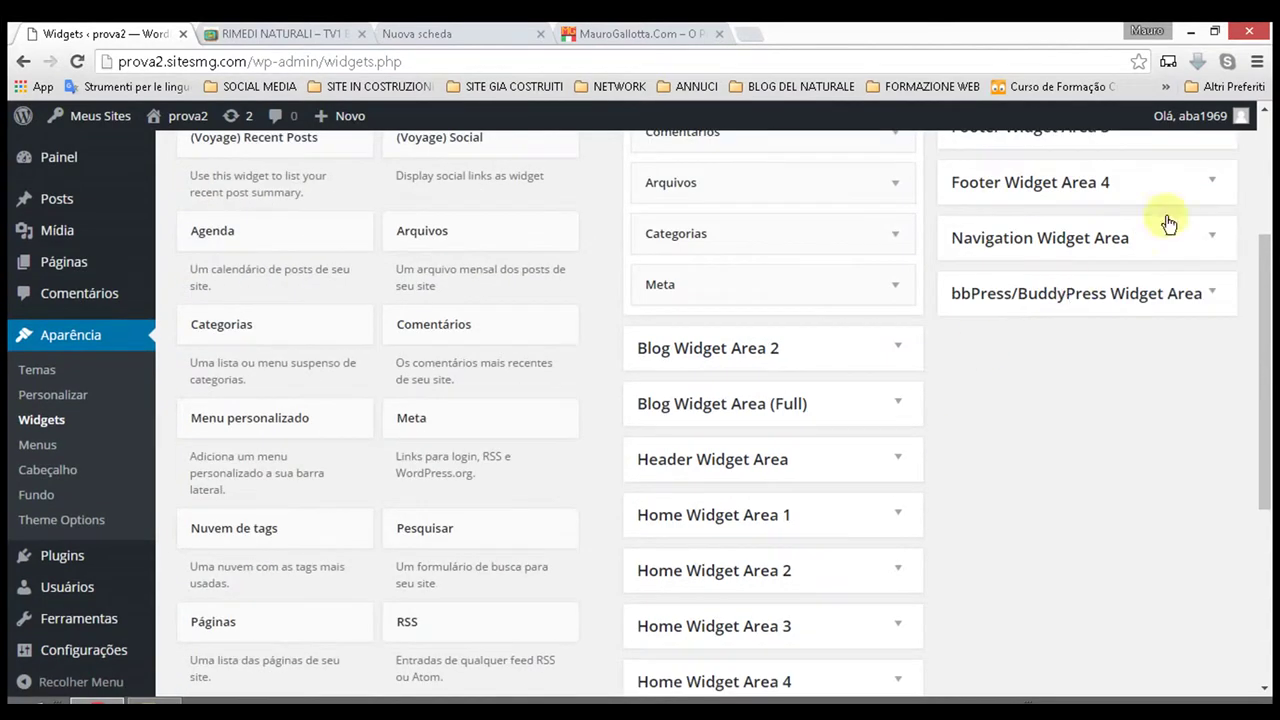
pyautogui.scroll(2, 1228, 308)
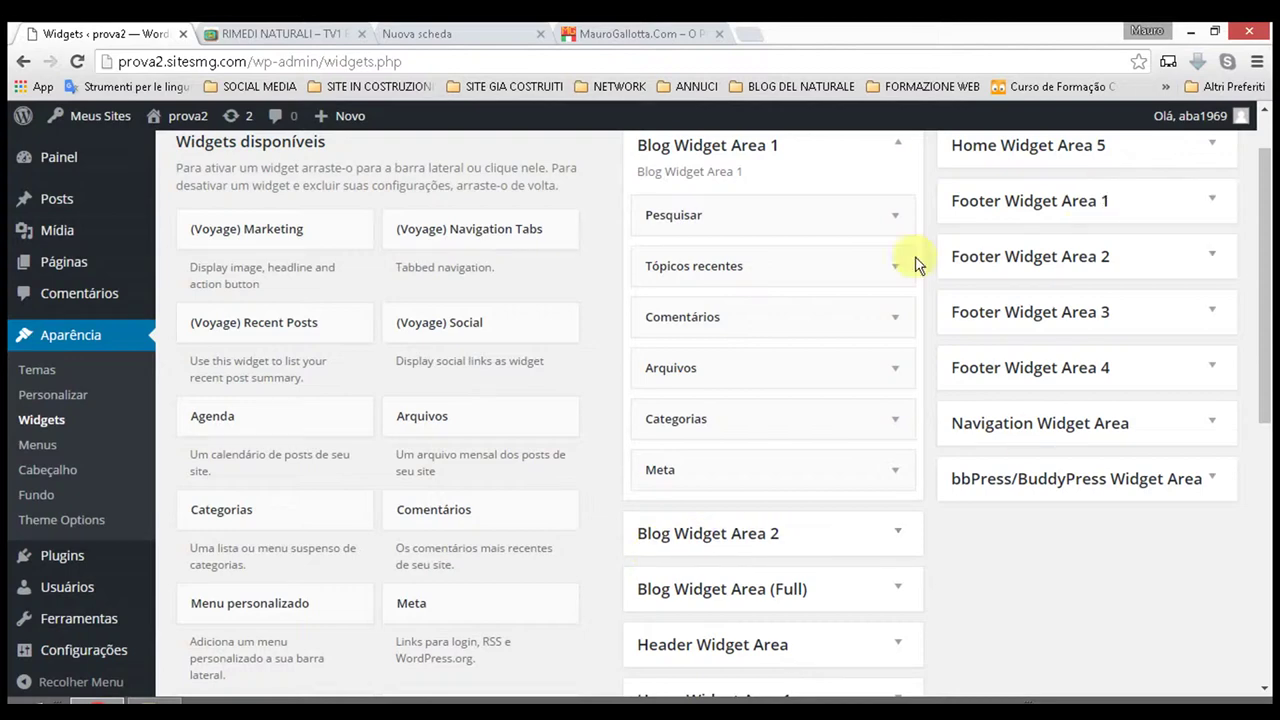
# Examine the blog, header, home, footer and navigation widget areas where widgets can be placed
pyautogui.scroll(1, 1100, 270)
pyautogui.scroll(-6, 1086, 246)
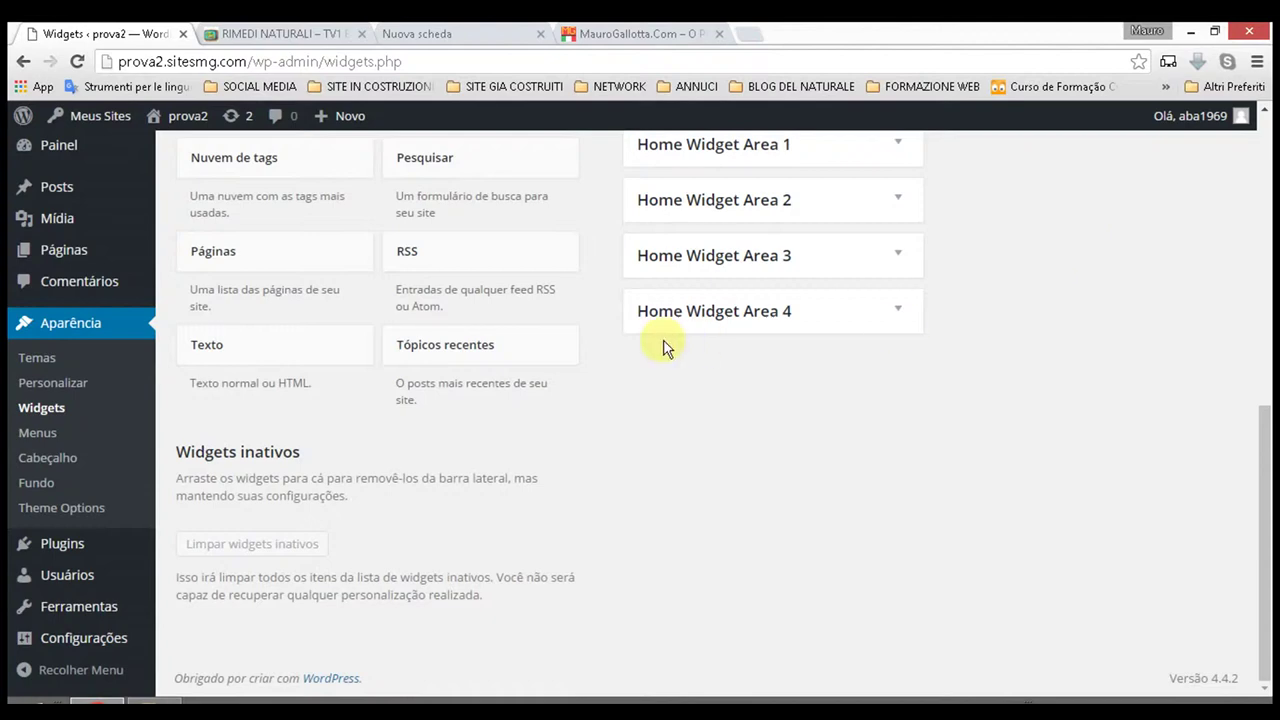
pyautogui.scroll(6, 666, 343)
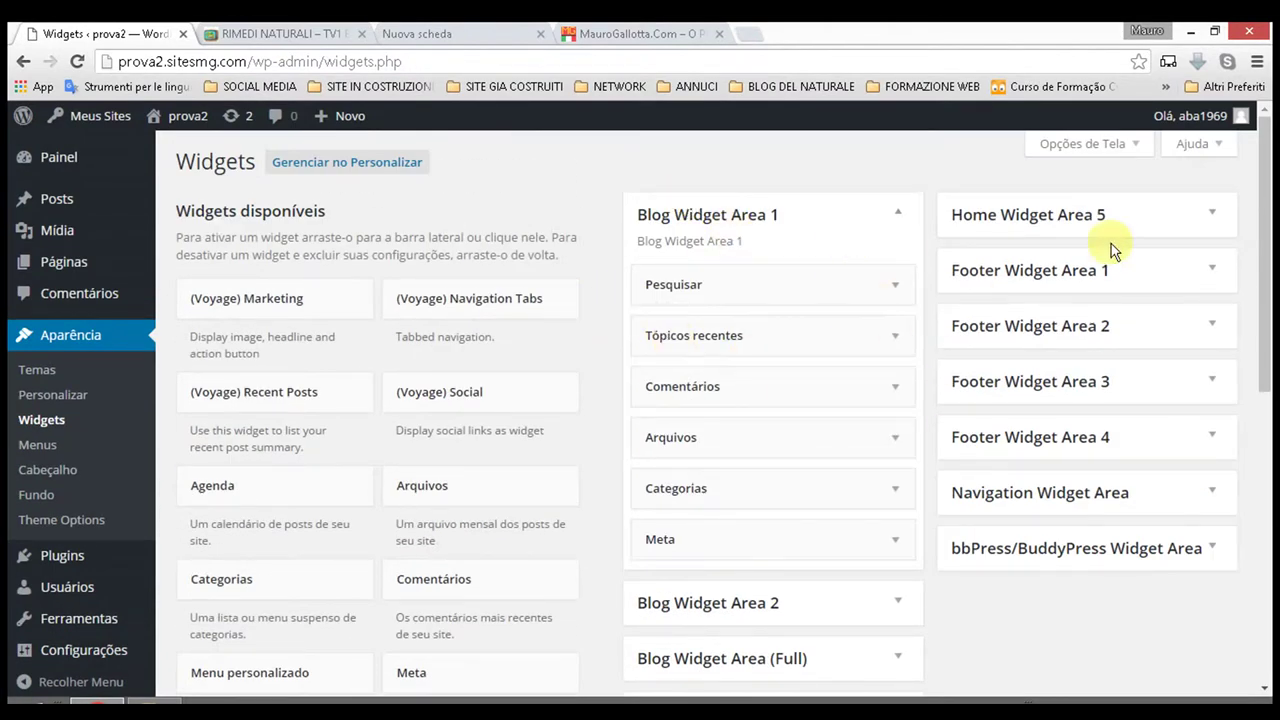
pyautogui.scroll(-4, 1109, 249)
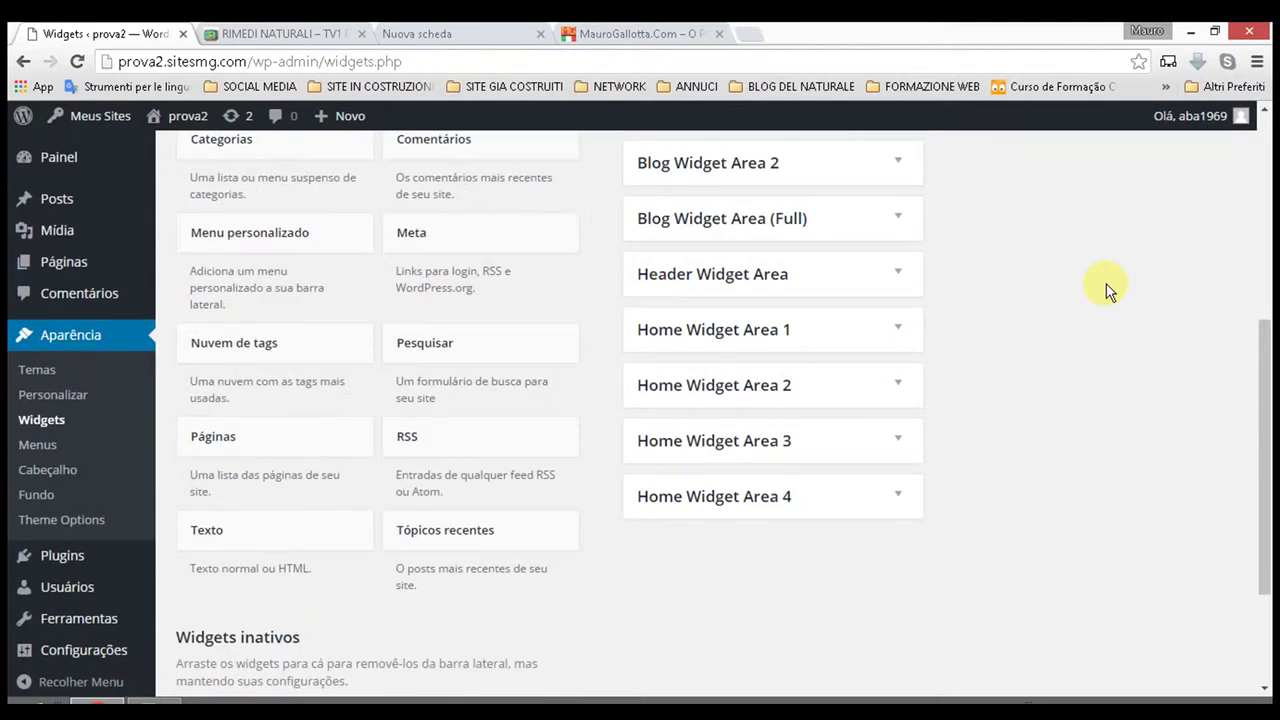
pyautogui.scroll(4, 1020, 211)
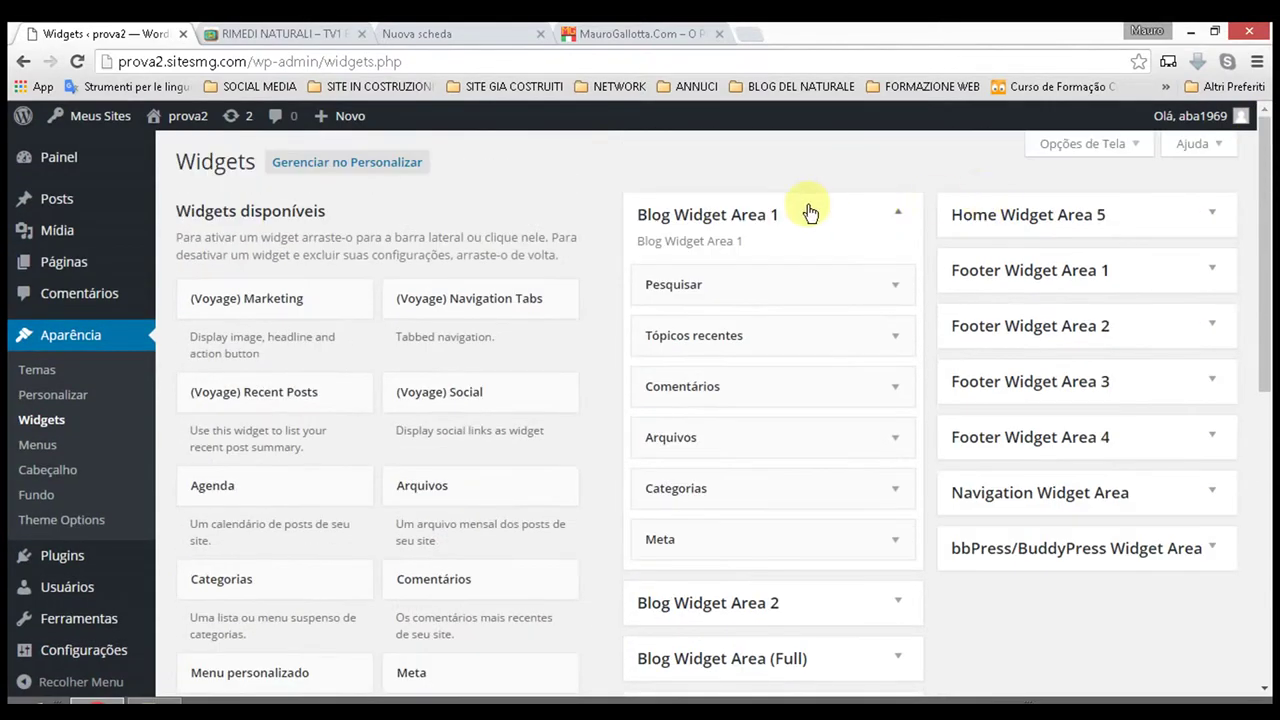
pyautogui.scroll(-1, 790, 400)
pyautogui.scroll(-4, 770, 455)
pyautogui.scroll(5, 1054, 220)
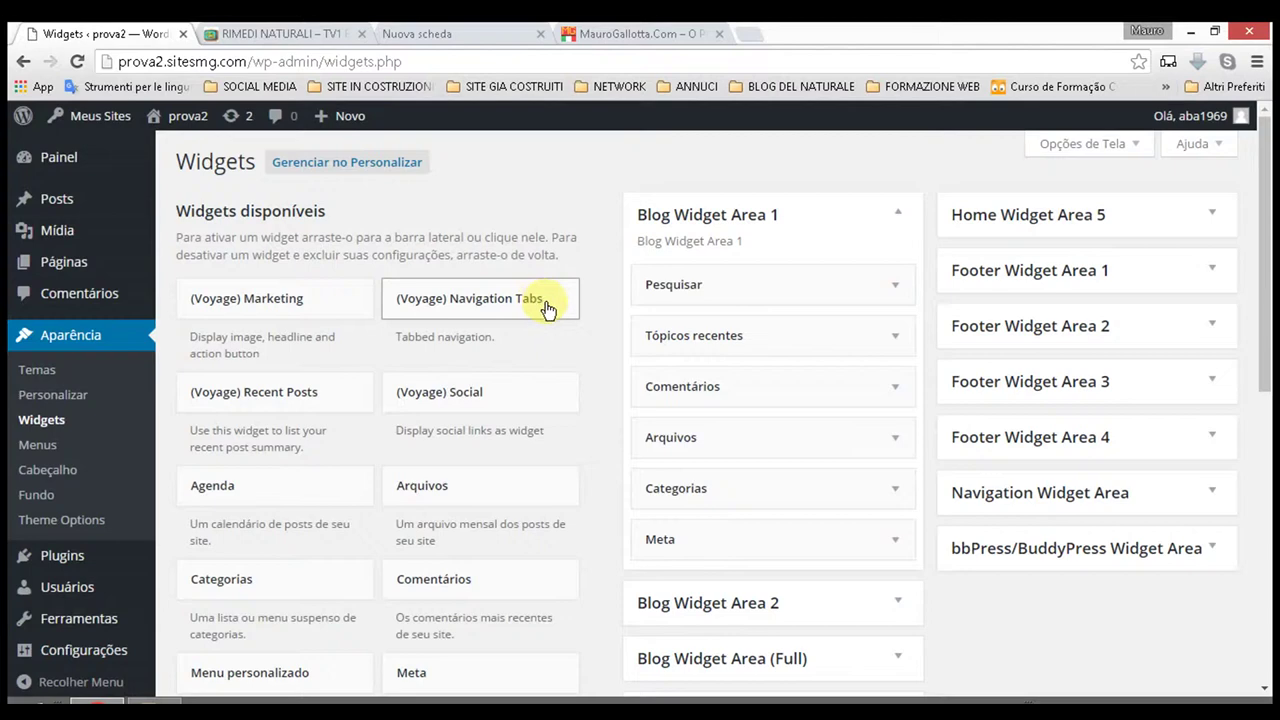
# Review the remaining available widgets down to the inactive ones, and expand and collapse the Texto widget's placement options
pyautogui.scroll(-6, 418, 246)
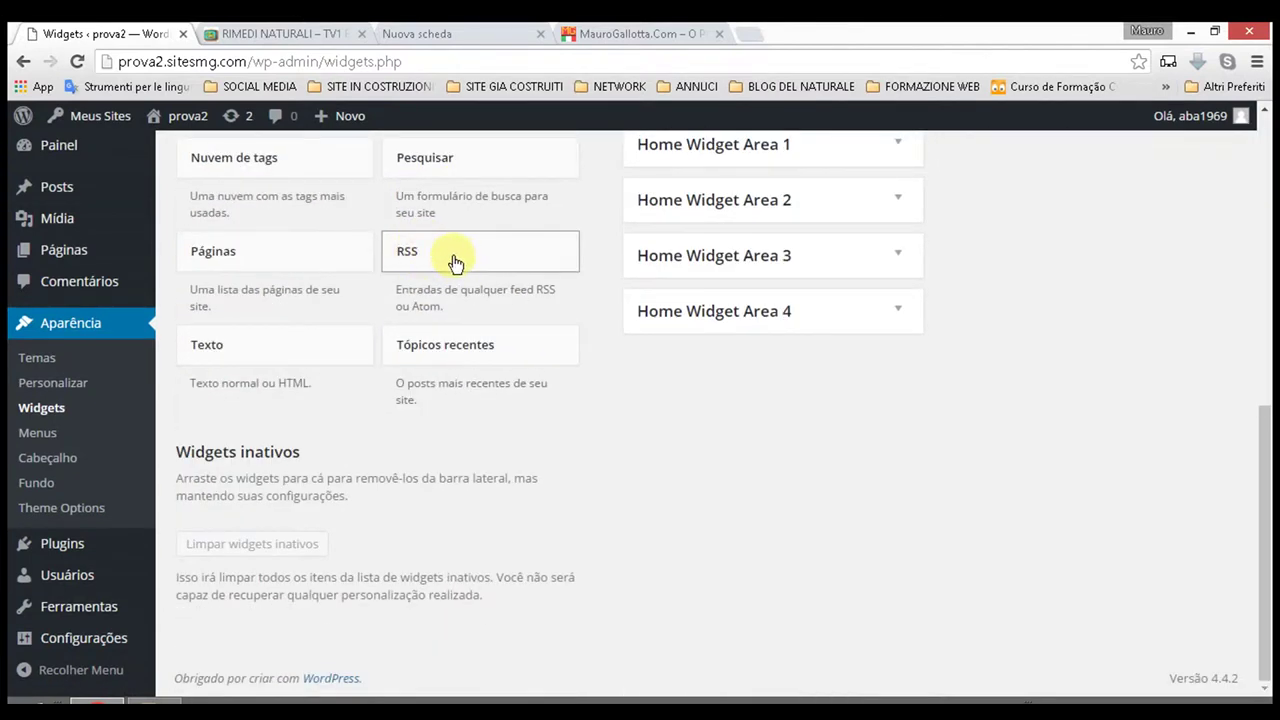
pyautogui.scroll(1, 452, 264)
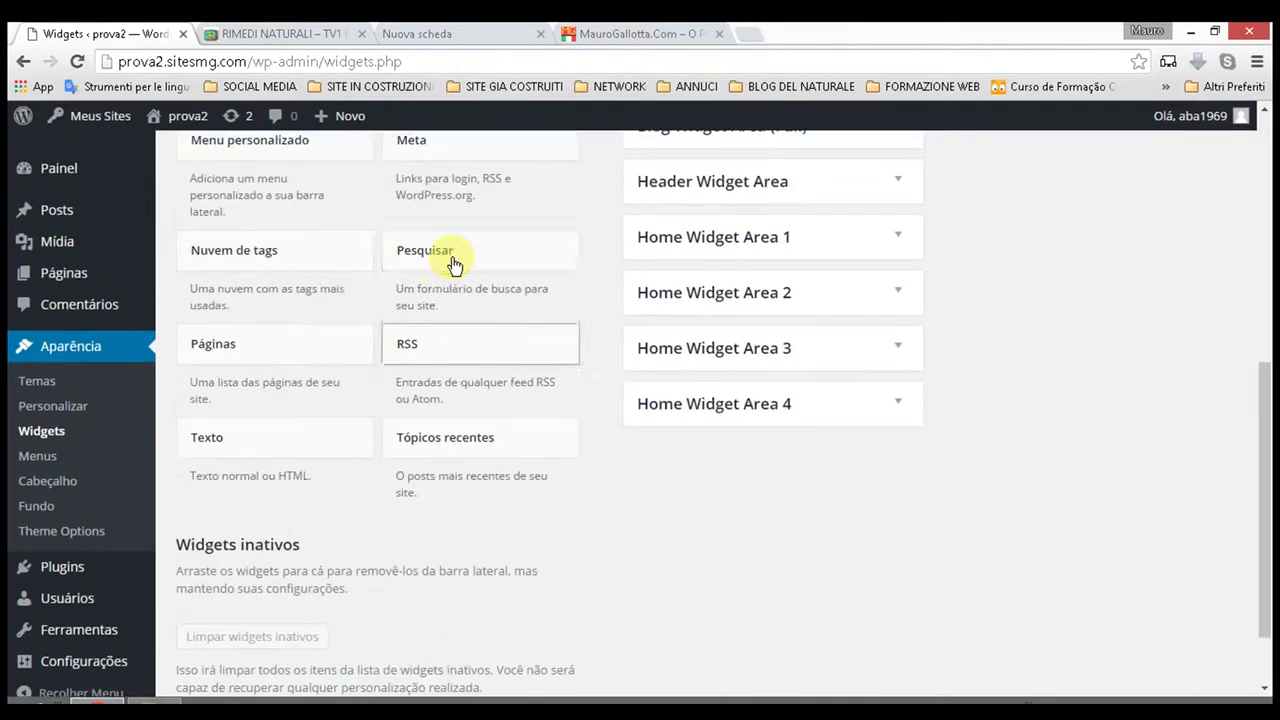
pyautogui.click(249, 440)
pyautogui.click(249, 446)
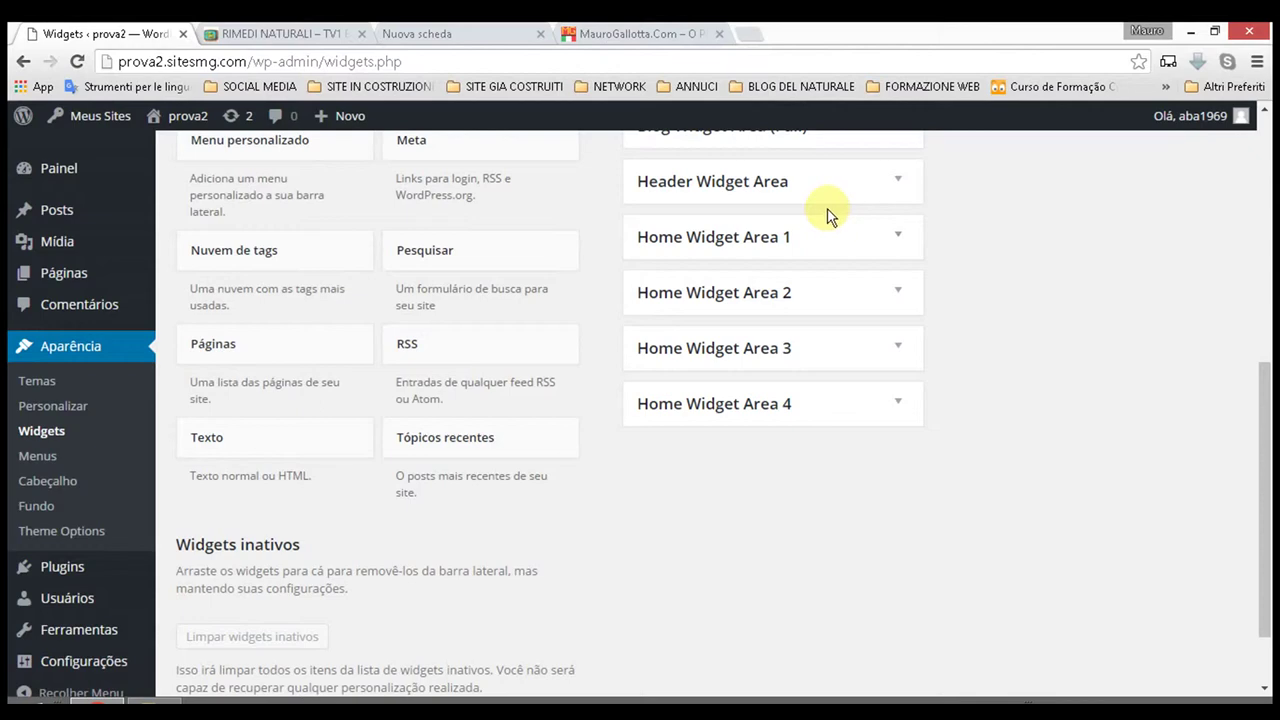
# Check which widget areas the (Voyage) Social widget can be placed in and close the choices without adding it
pyautogui.scroll(5, 783, 263)
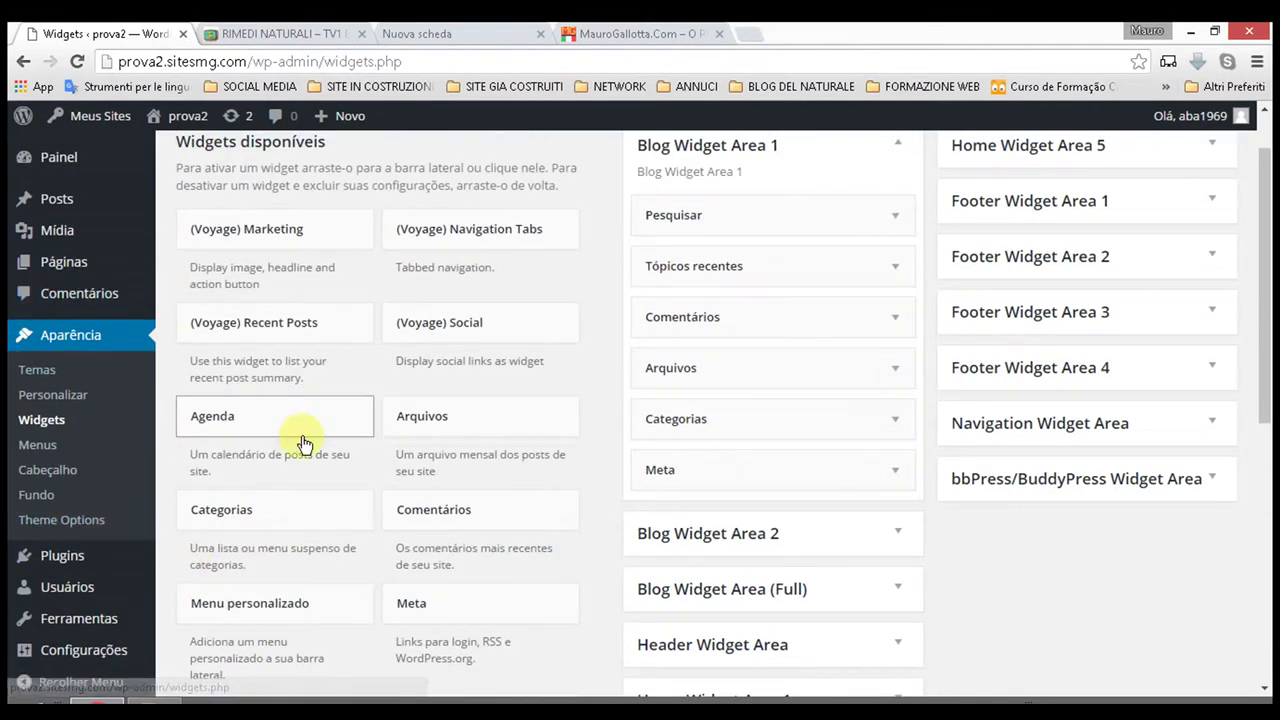
pyautogui.click(538, 325)
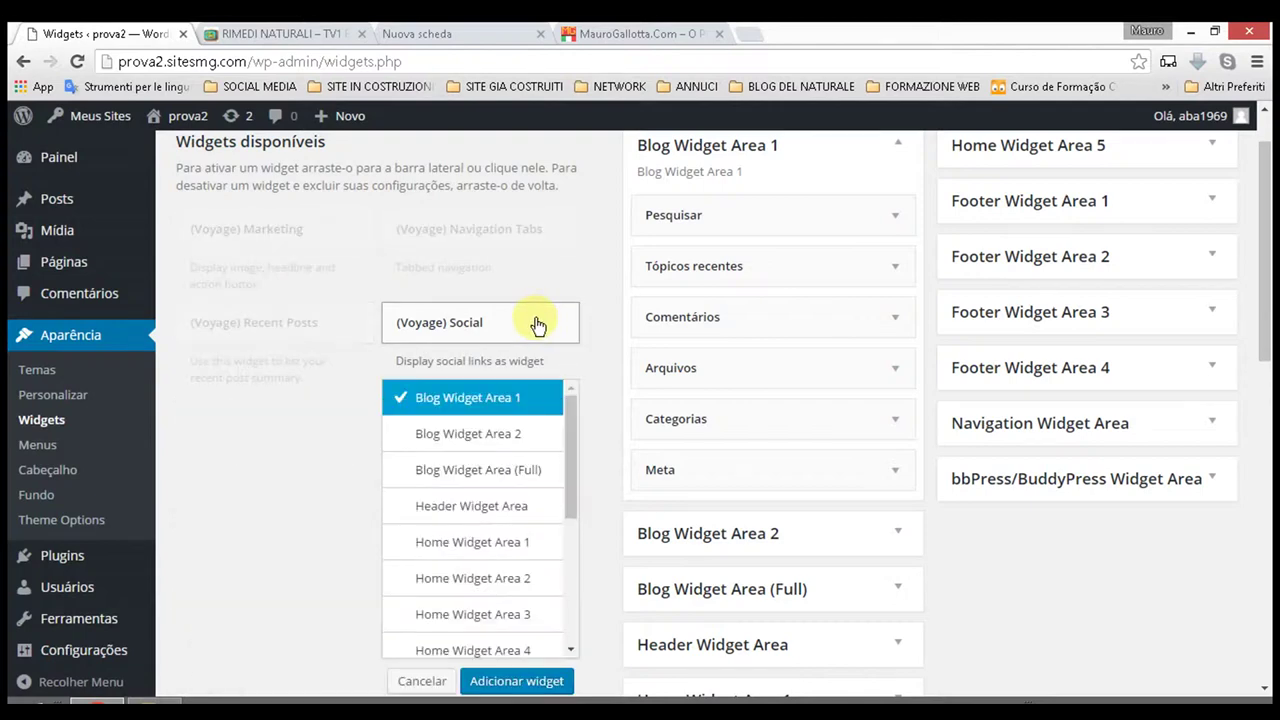
pyautogui.click(538, 325)
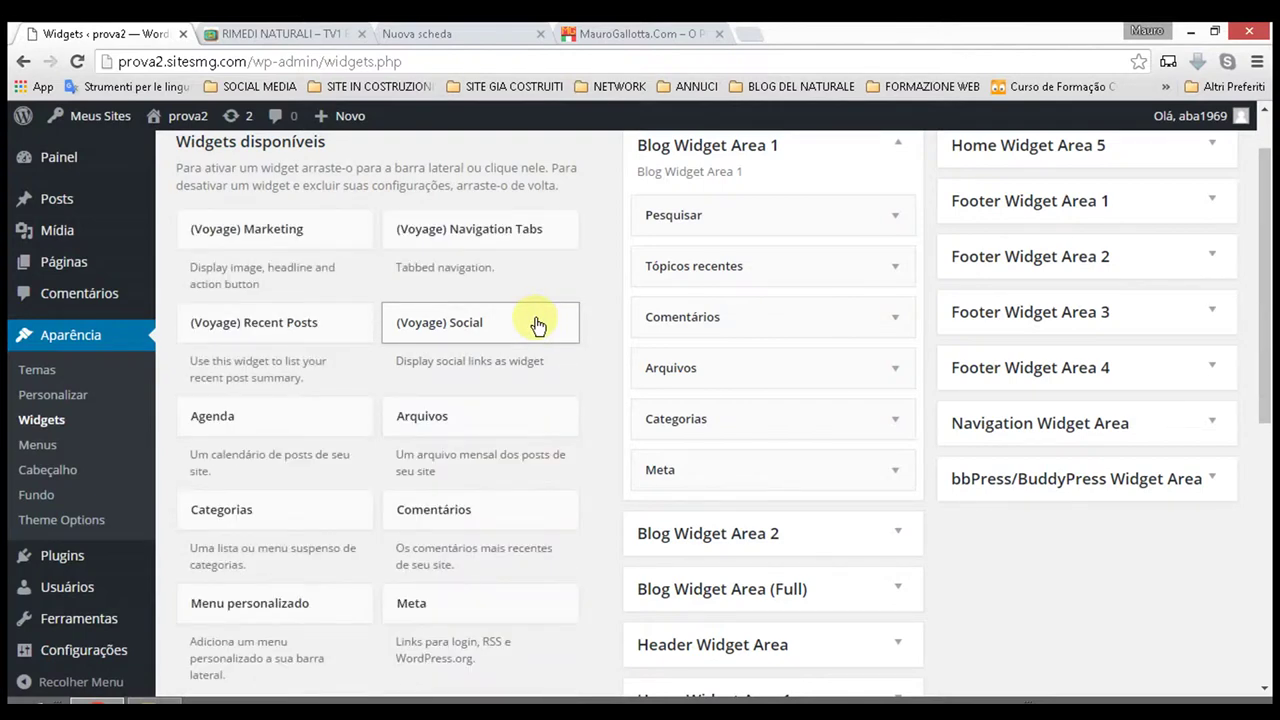
pyautogui.scroll(1, 538, 322)
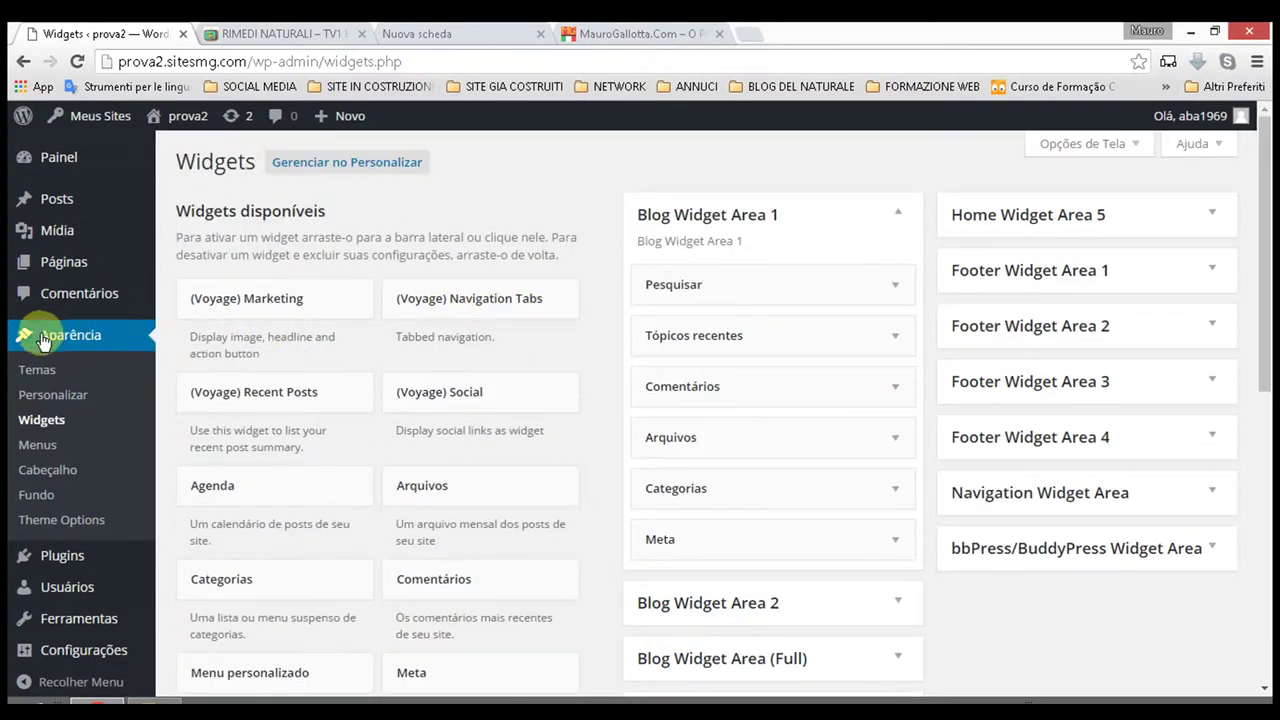
# View the Menus editing page and the Cabeçalho settings for the header image
pyautogui.click(40, 446)
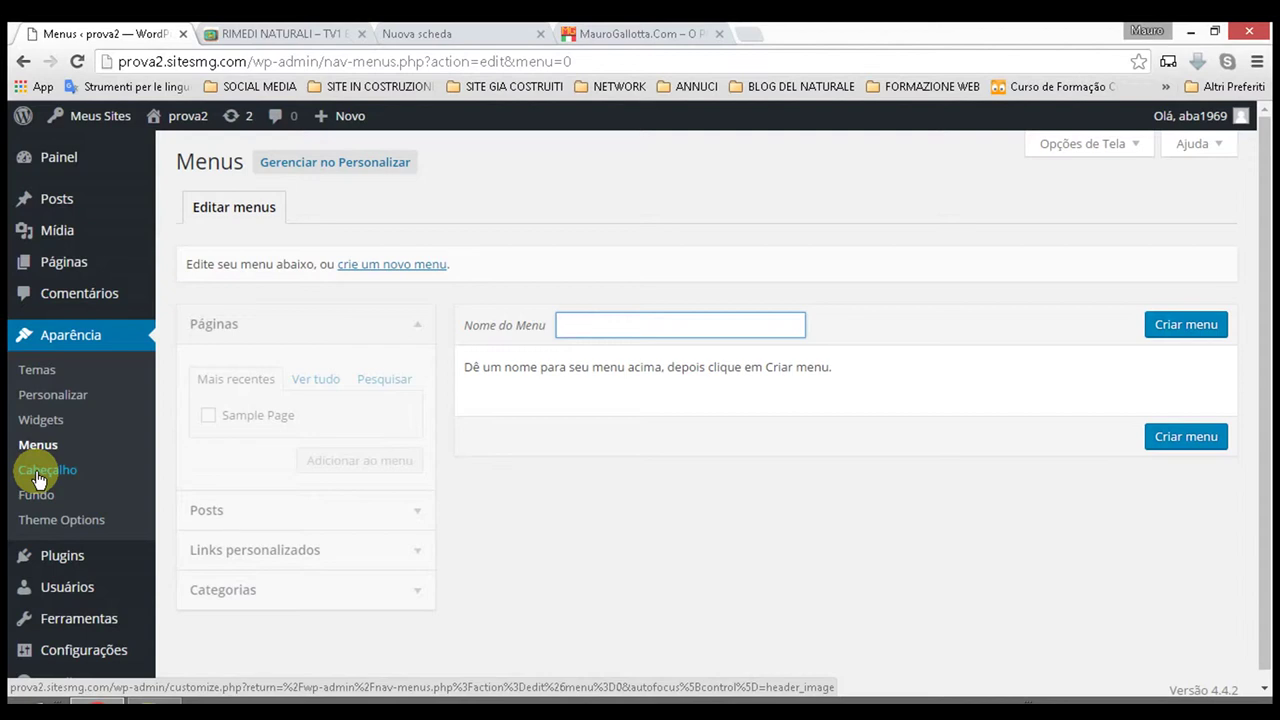
pyautogui.click(38, 474)
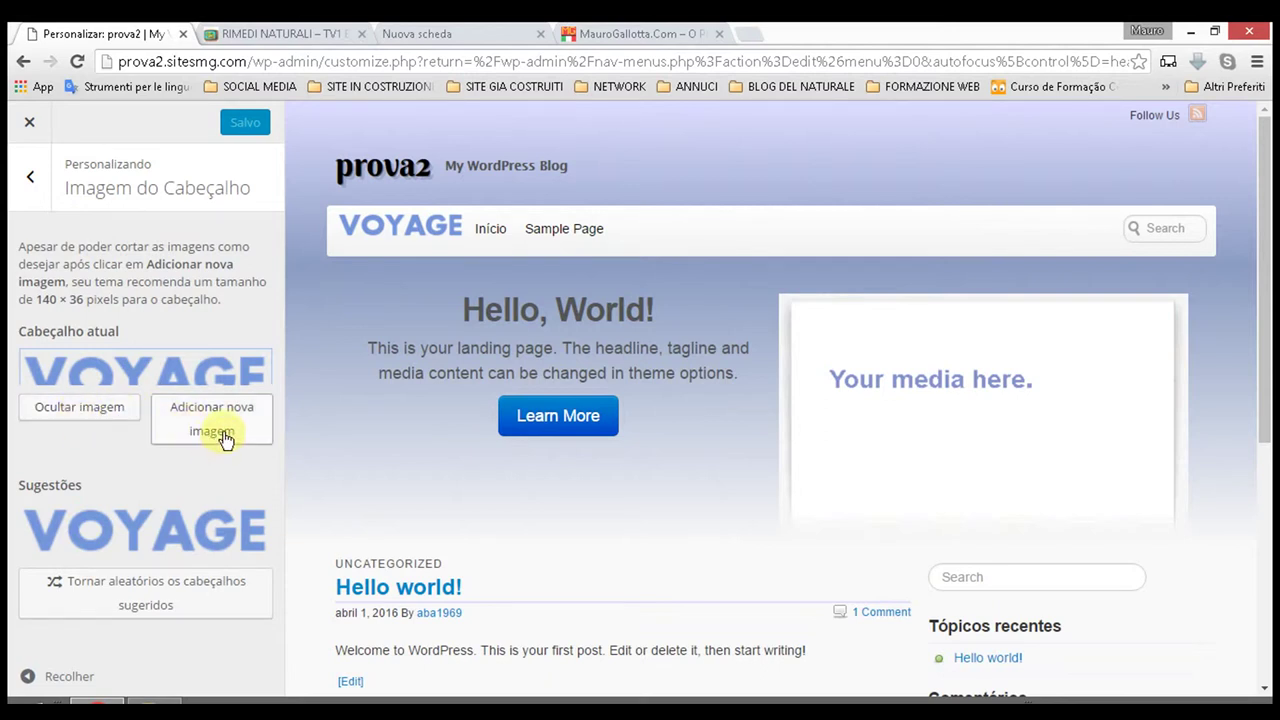
# Try hiding the current header image and leave the customizer without saving the change
pyautogui.click(58, 410)
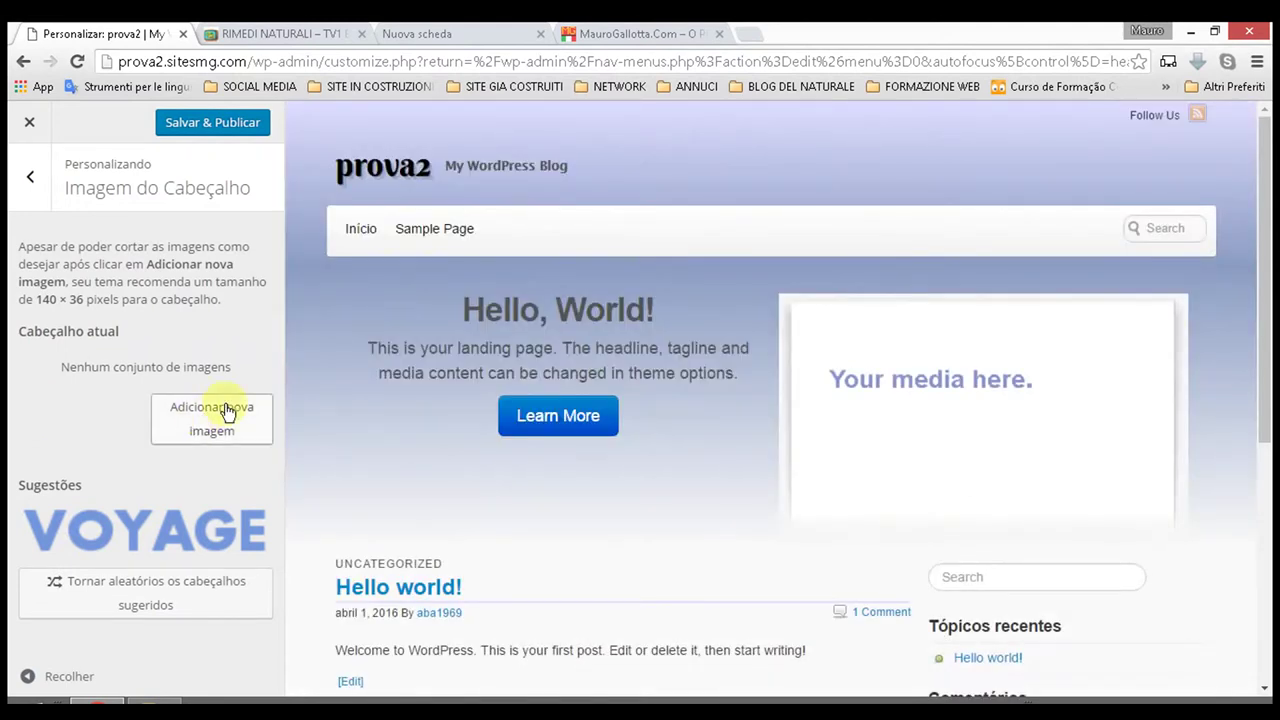
pyautogui.click(30, 125)
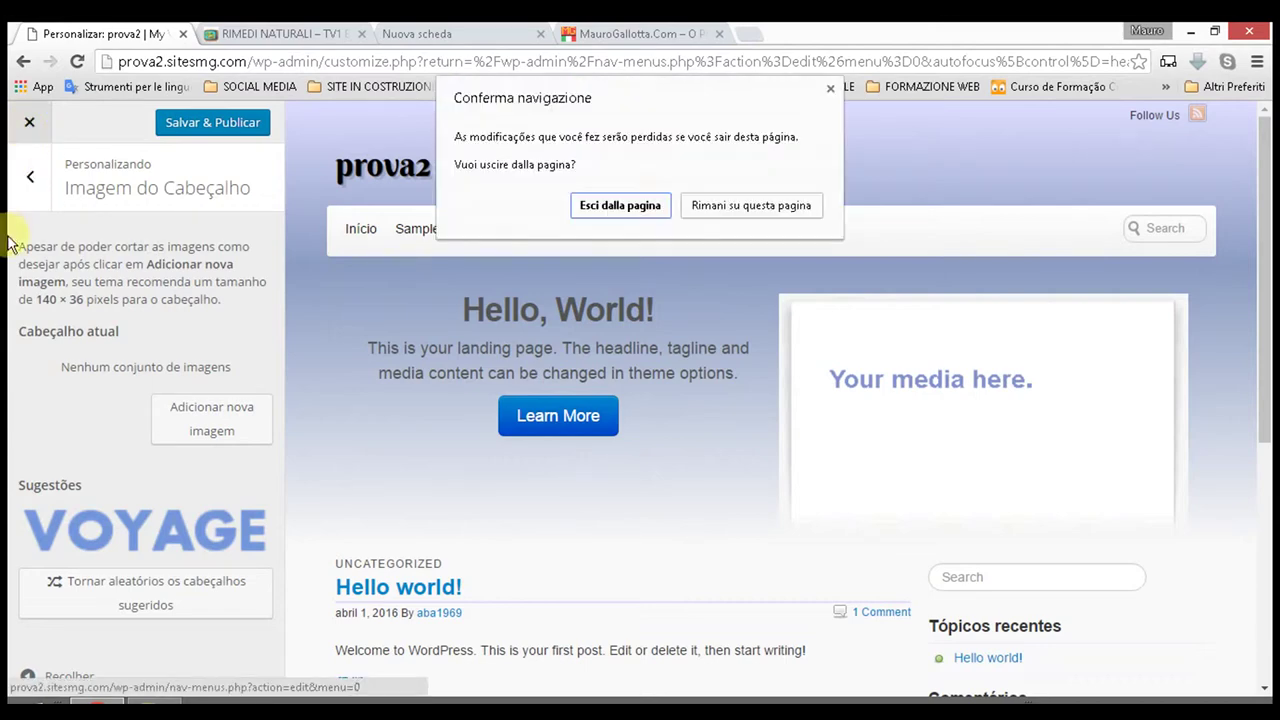
pyautogui.click(628, 204)
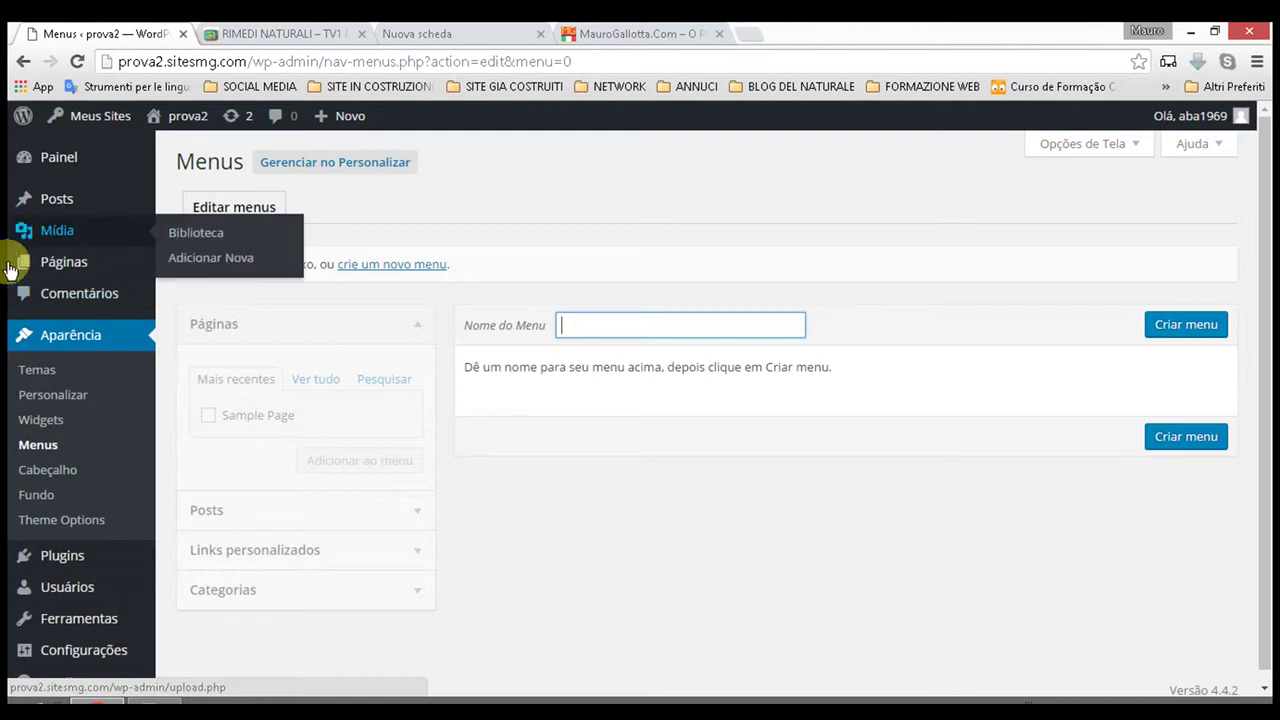
# View the Fundo background image settings with the site preview and return to the list of customizer sections
pyautogui.click(42, 500)
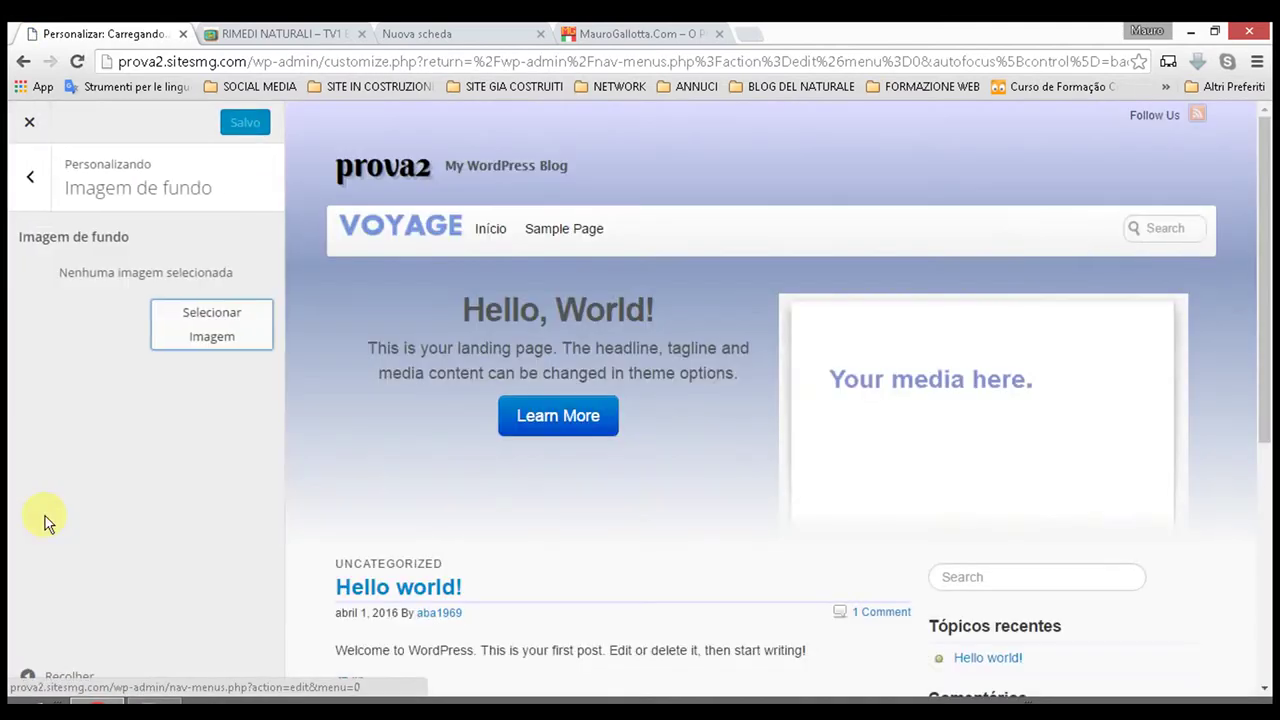
pyautogui.scroll(-5, 570, 305)
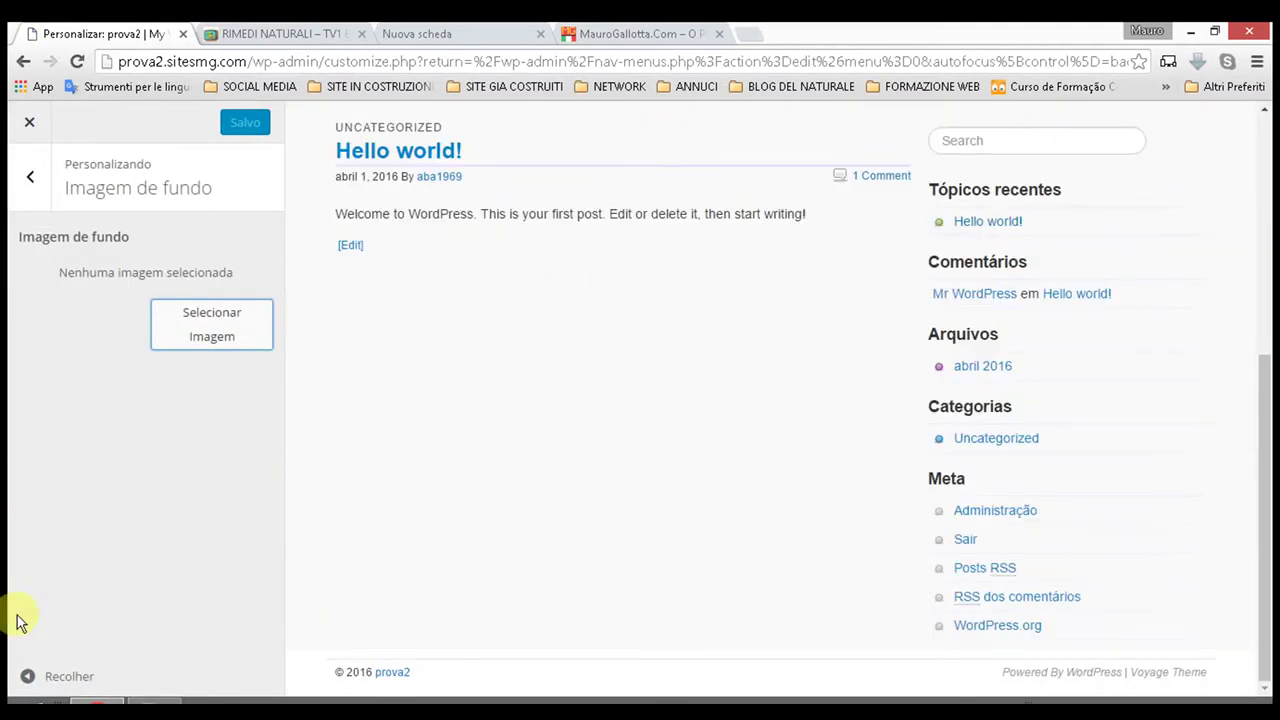
pyautogui.click(29, 178)
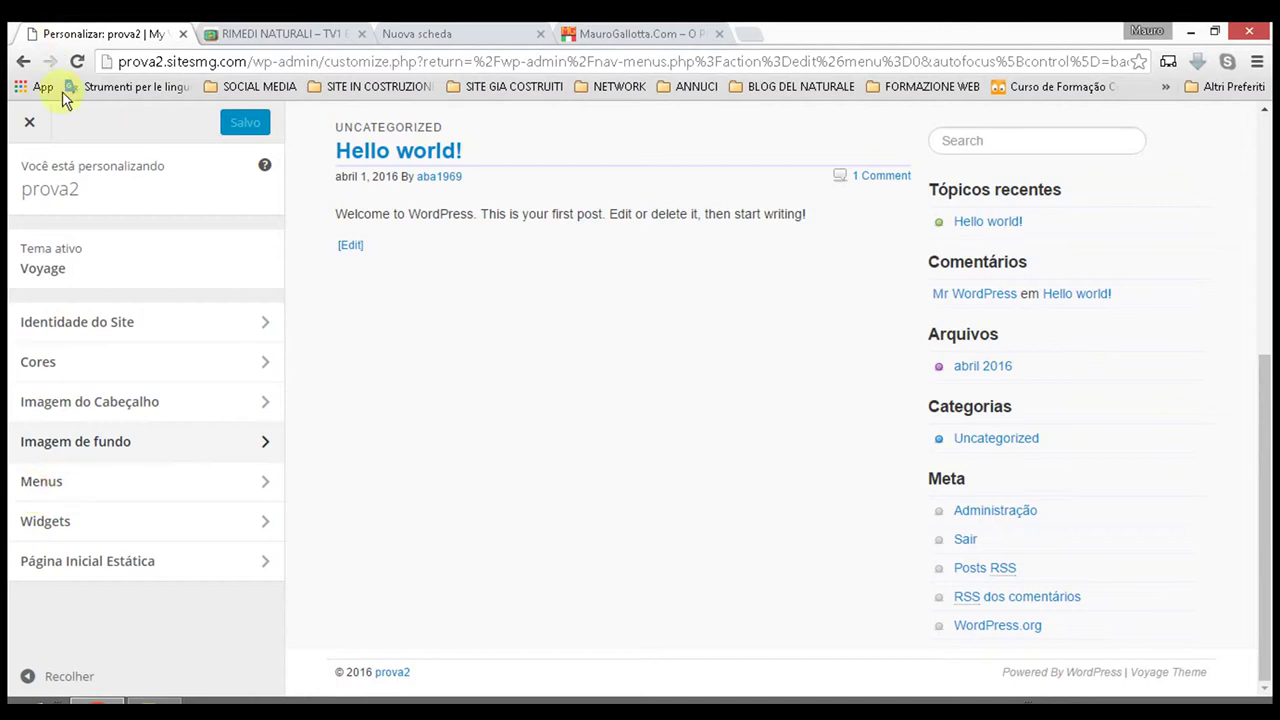
# Leave the customizer and examine the Layout settings in the Voyage Theme Options, from site layout to footer widget areas
pyautogui.click(26, 124)
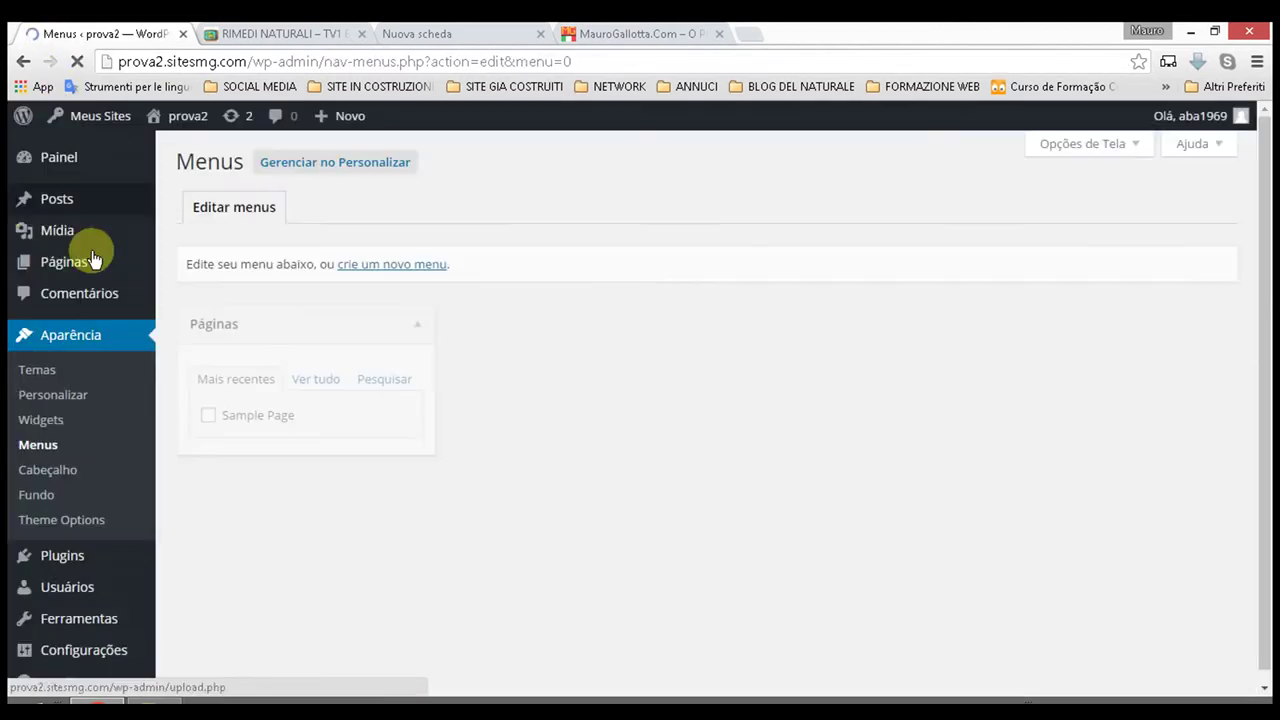
pyautogui.click(85, 519)
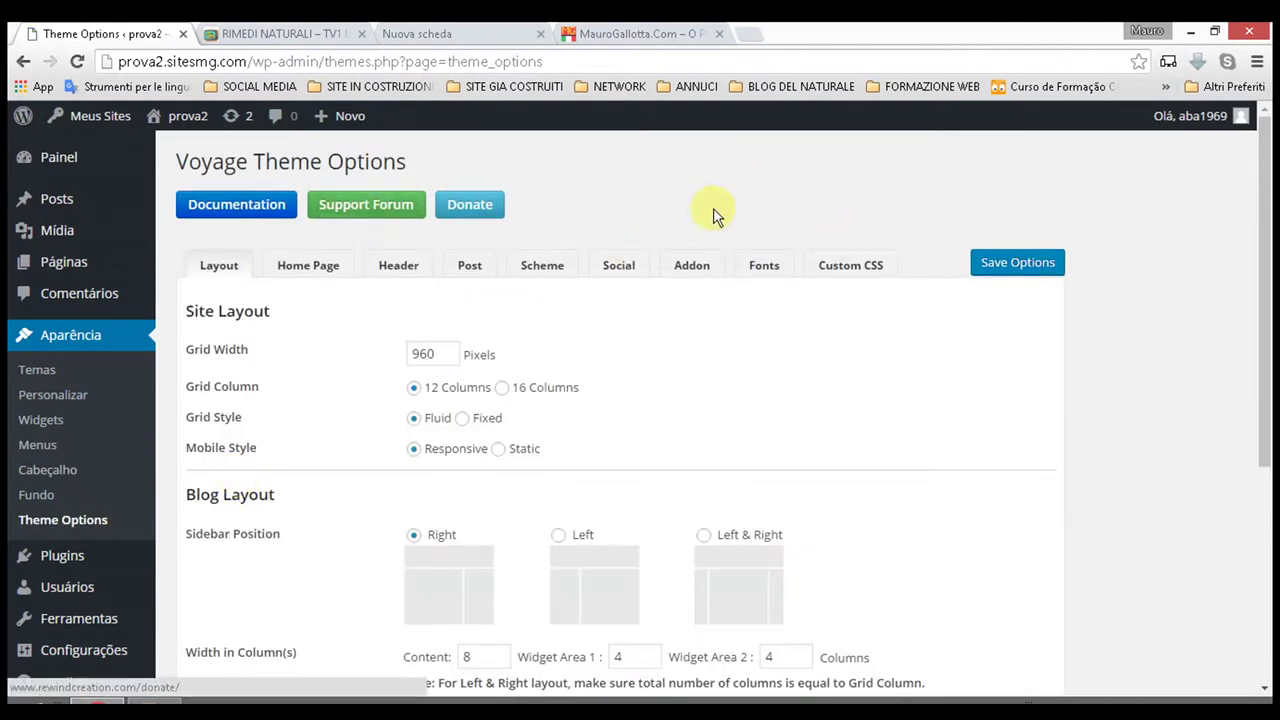
pyautogui.scroll(-5, 400, 251)
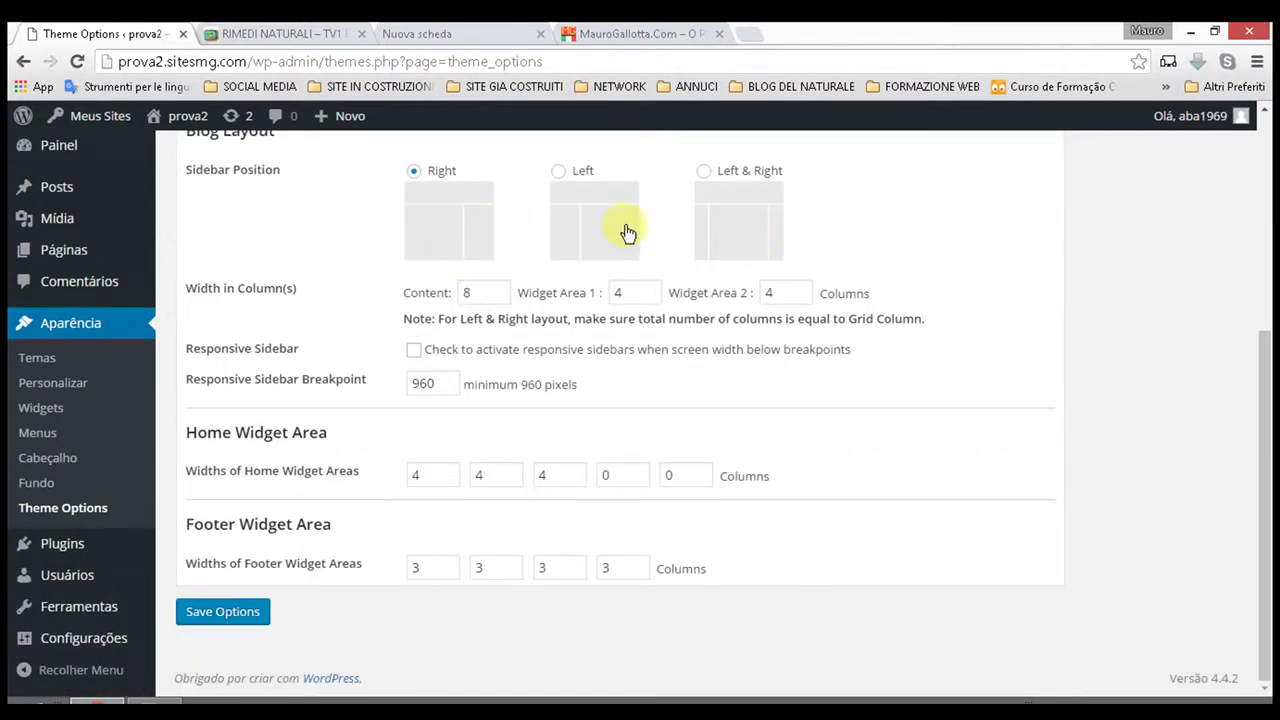
pyautogui.scroll(2, 262, 240)
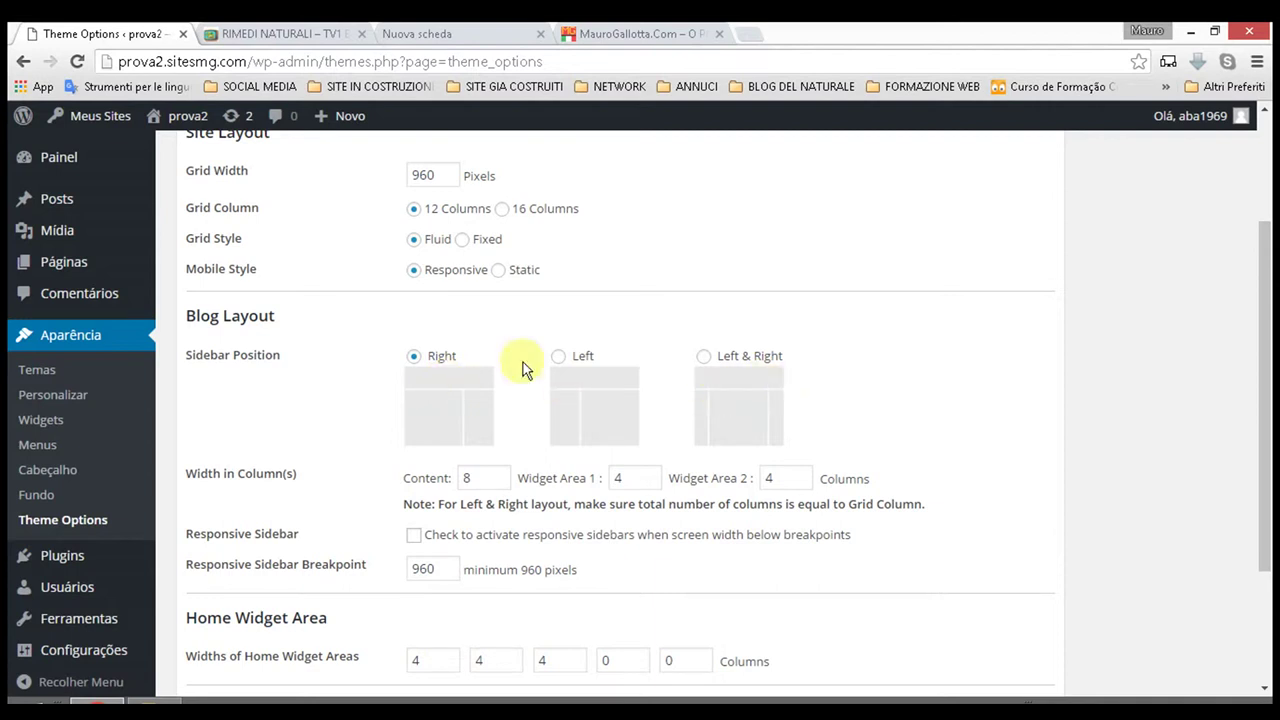
pyautogui.scroll(2, 523, 362)
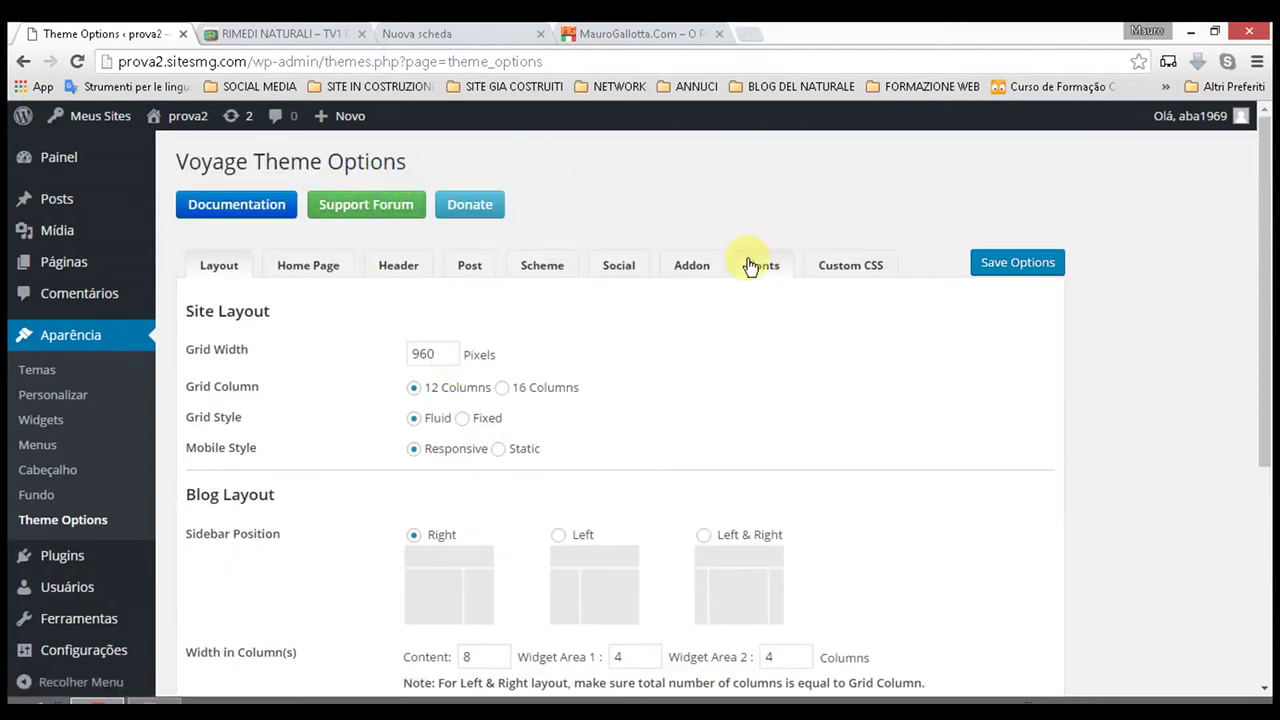
pyautogui.scroll(-4, 305, 248)
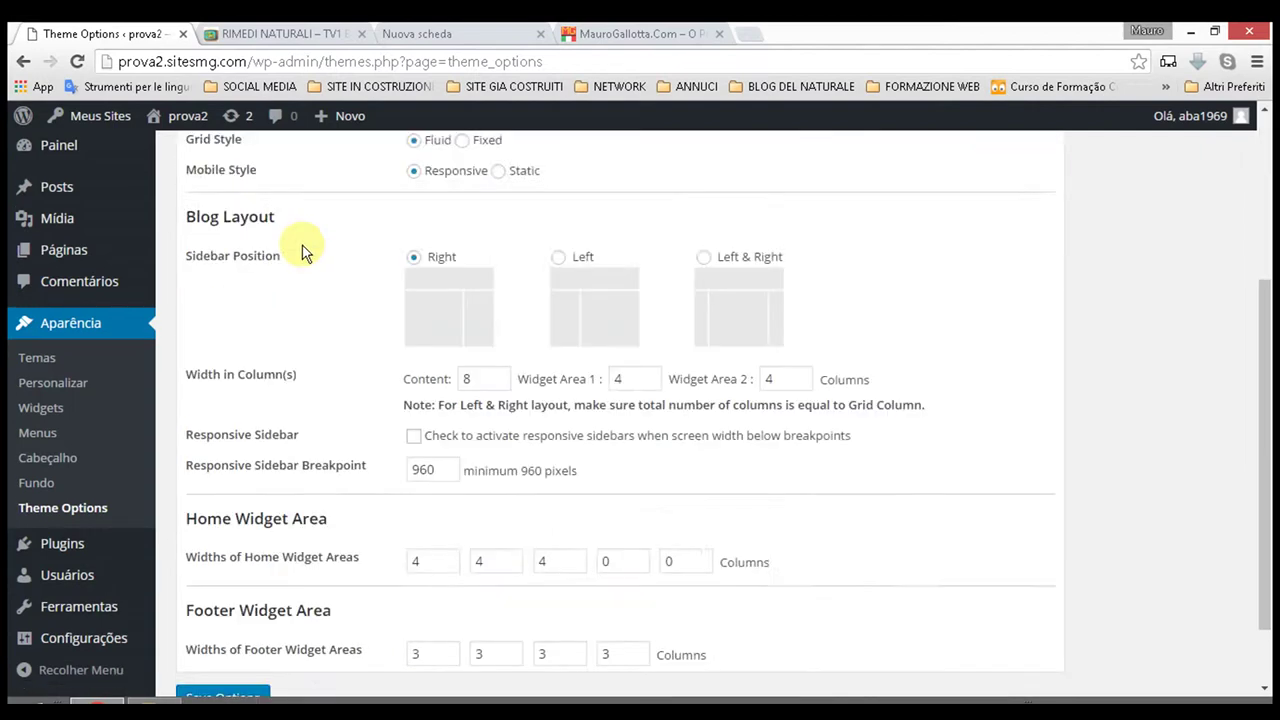
# View the list of installed plugins and the list of all site users
pyautogui.click(62, 545)
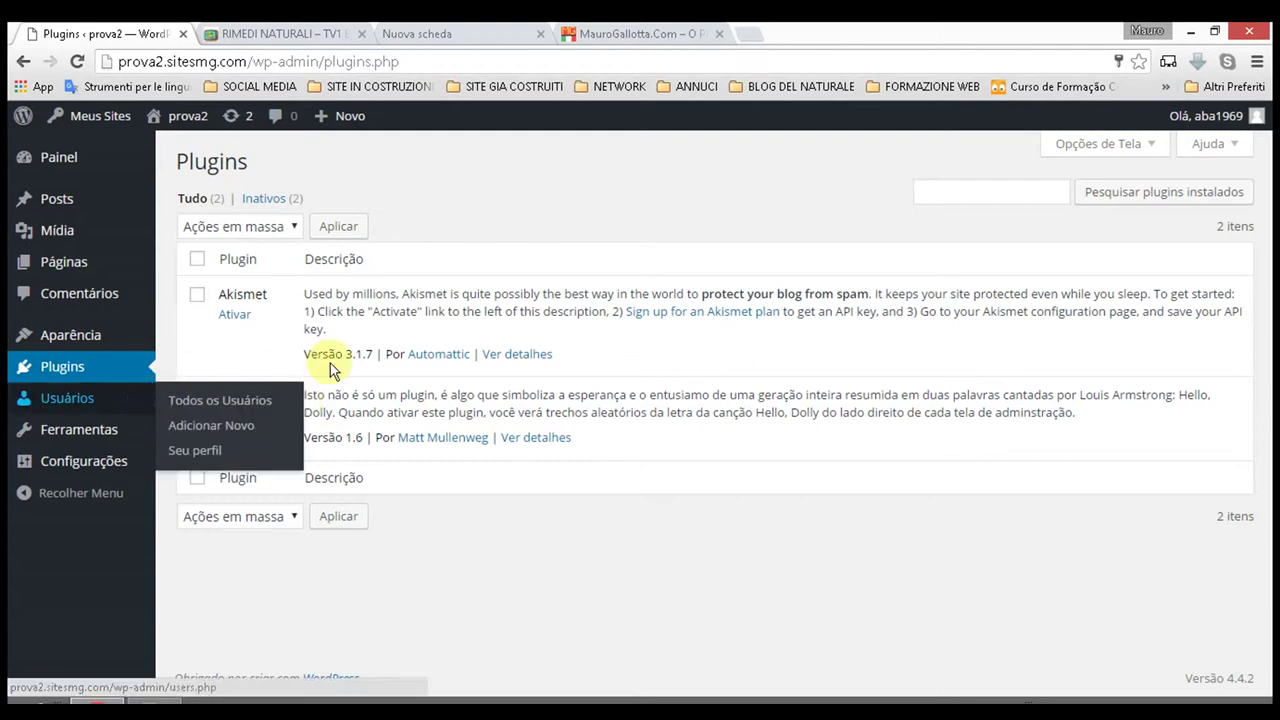
pyautogui.moveTo(50, 412)
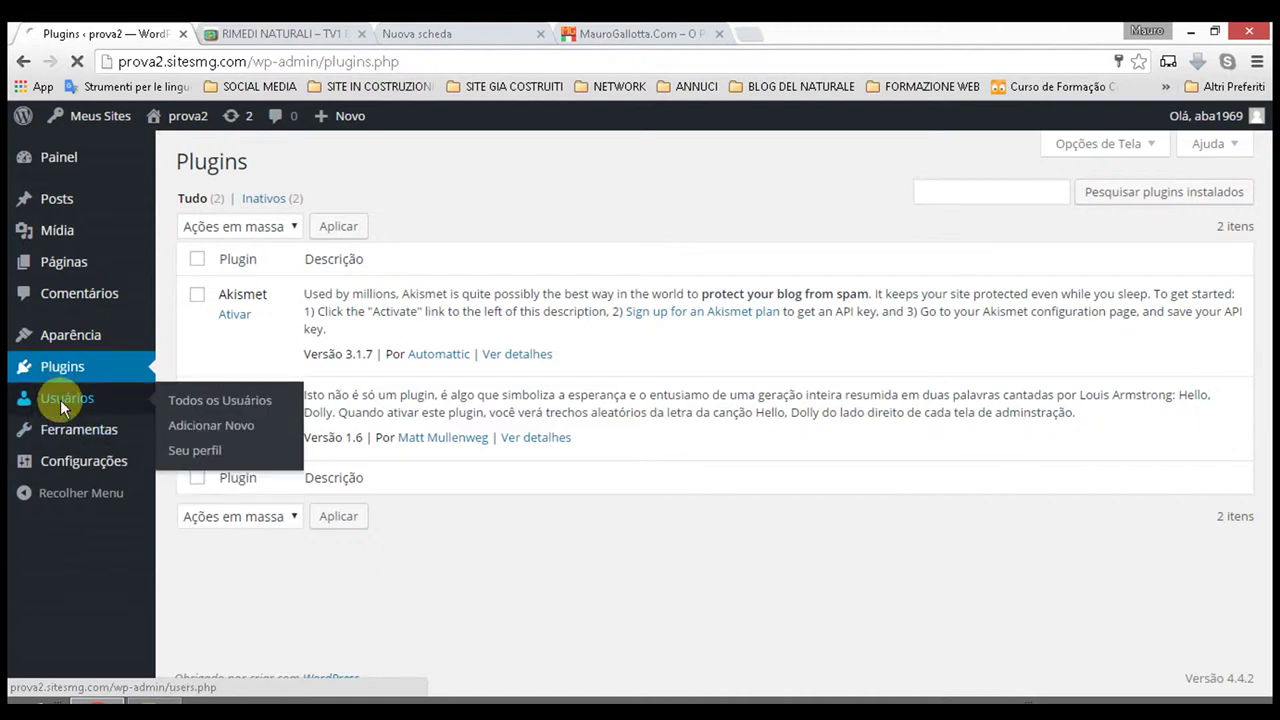
pyautogui.click(57, 400)
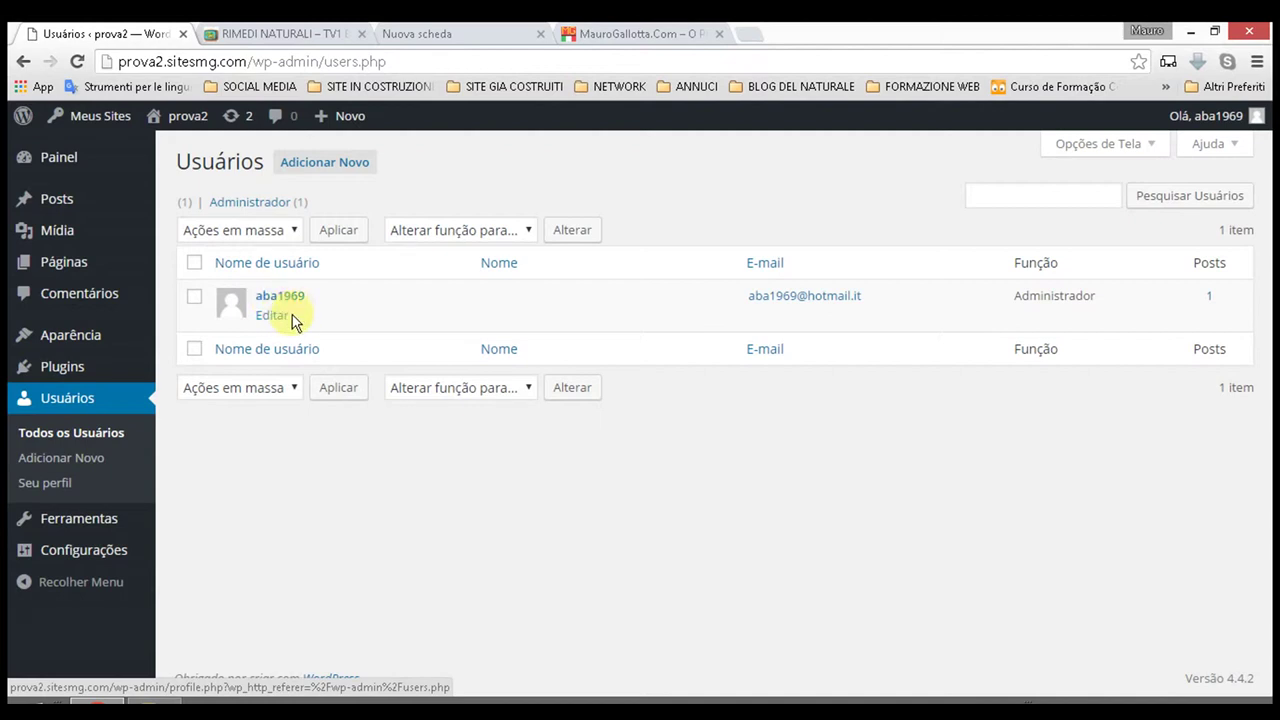
pyautogui.click(135, 424)
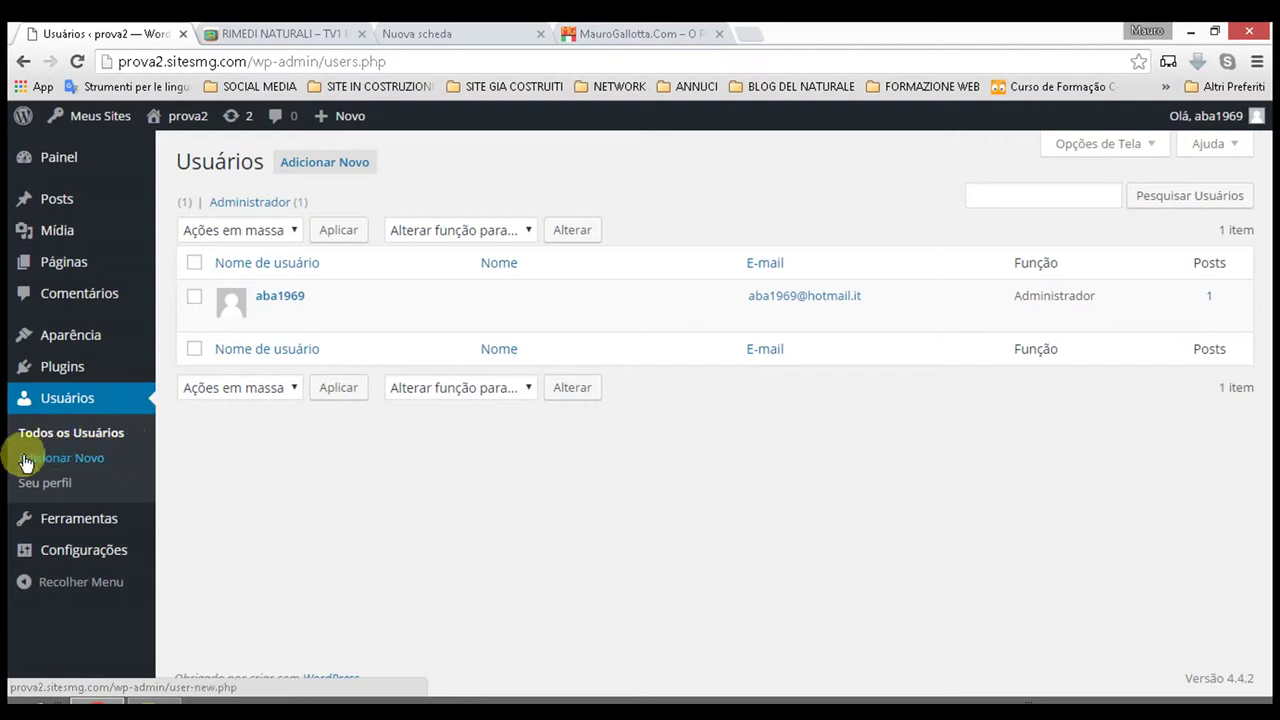
# Examine the Ferramentas page with the Publique isso tool and the category and tag converter
pyautogui.click(80, 522)
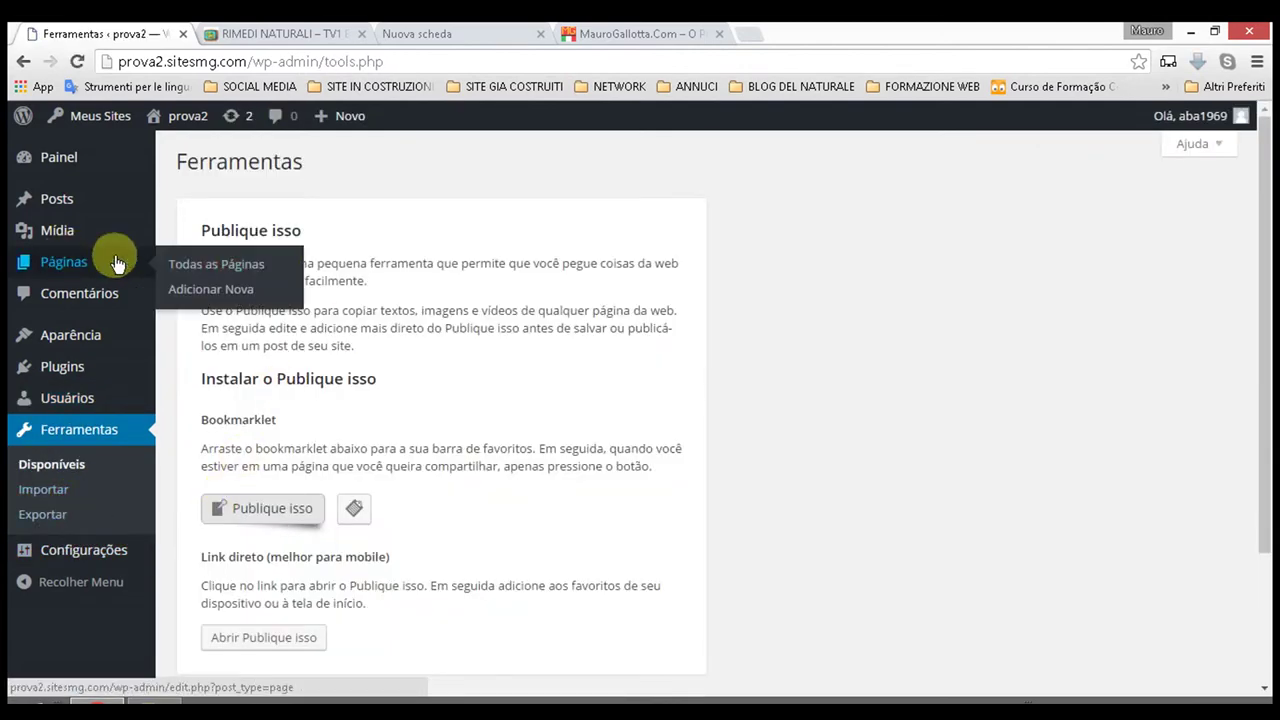
pyautogui.scroll(-1, 386, 238)
pyautogui.scroll(-1, 386, 238)
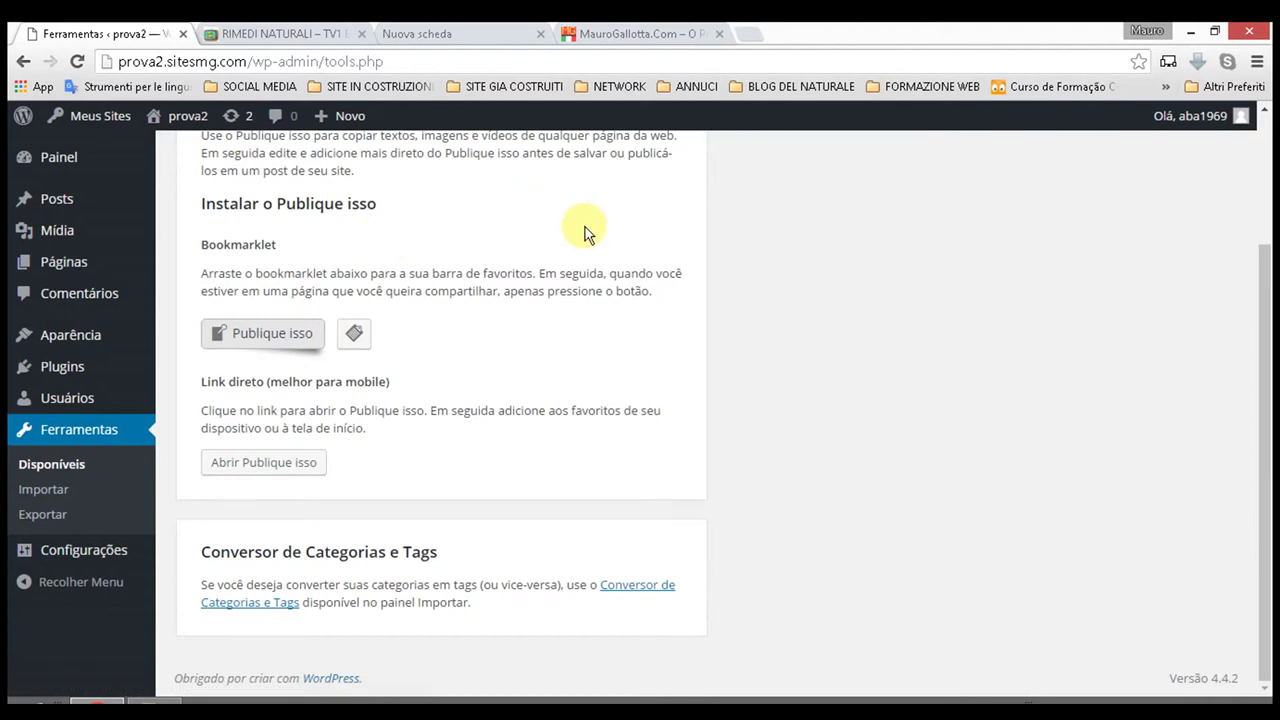
pyautogui.scroll(2, 437, 207)
pyautogui.scroll(-2, 471, 294)
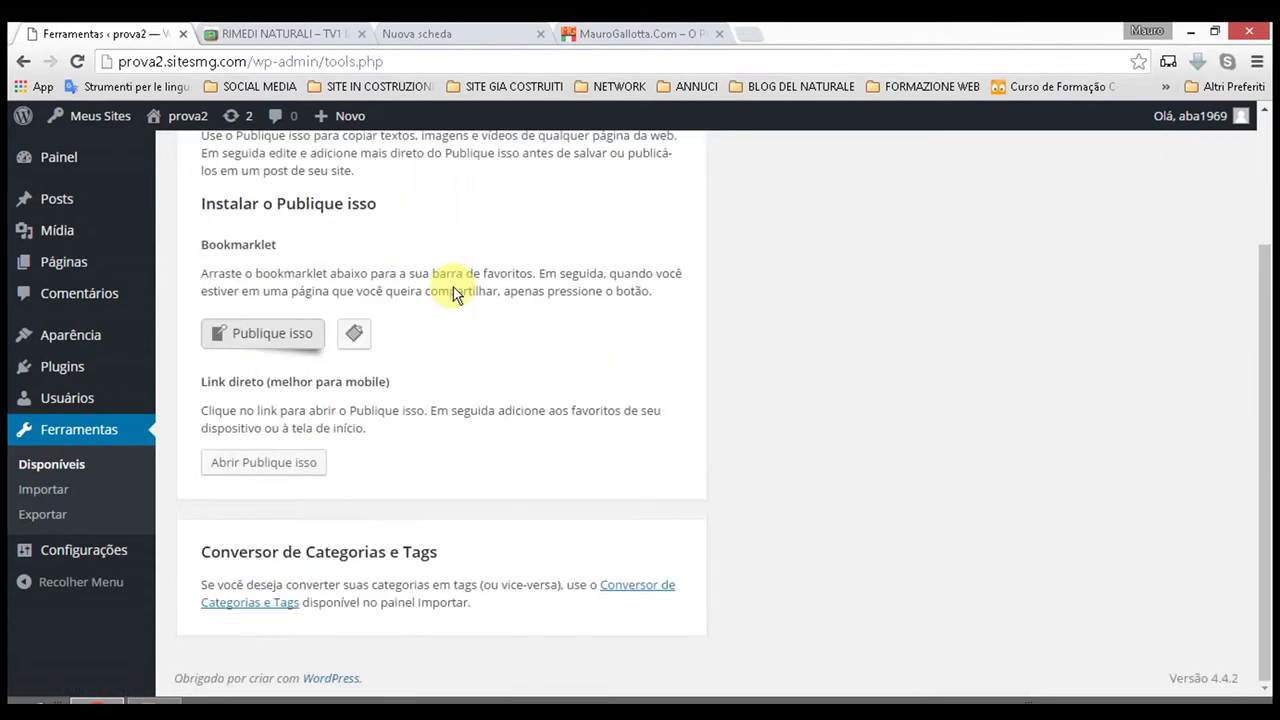
pyautogui.scroll(2, 451, 289)
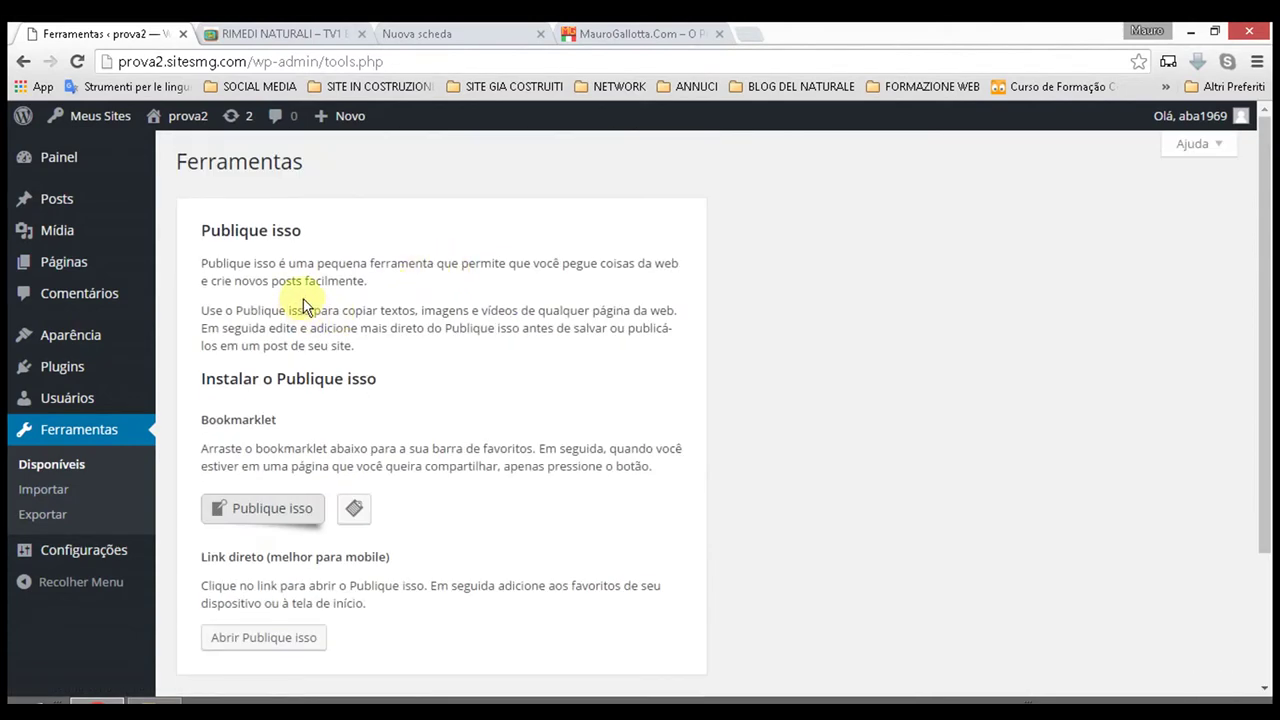
pyautogui.scroll(-2, 310, 322)
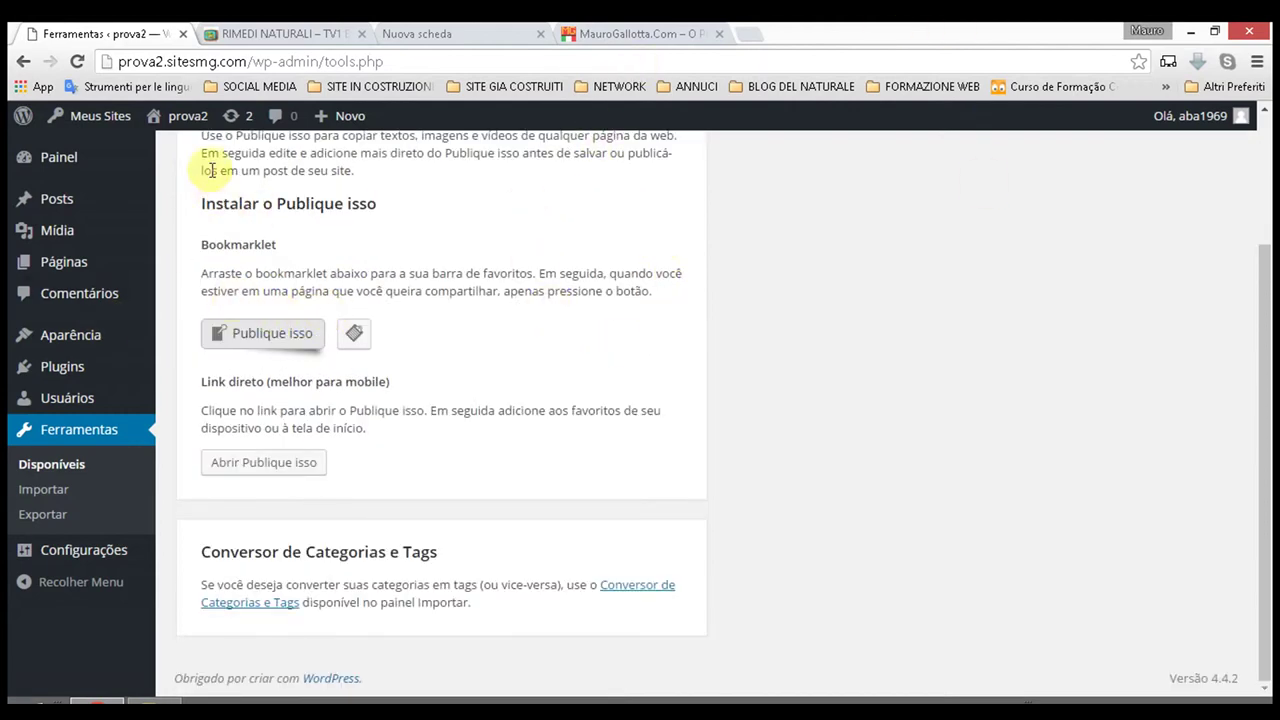
pyautogui.scroll(2, 263, 237)
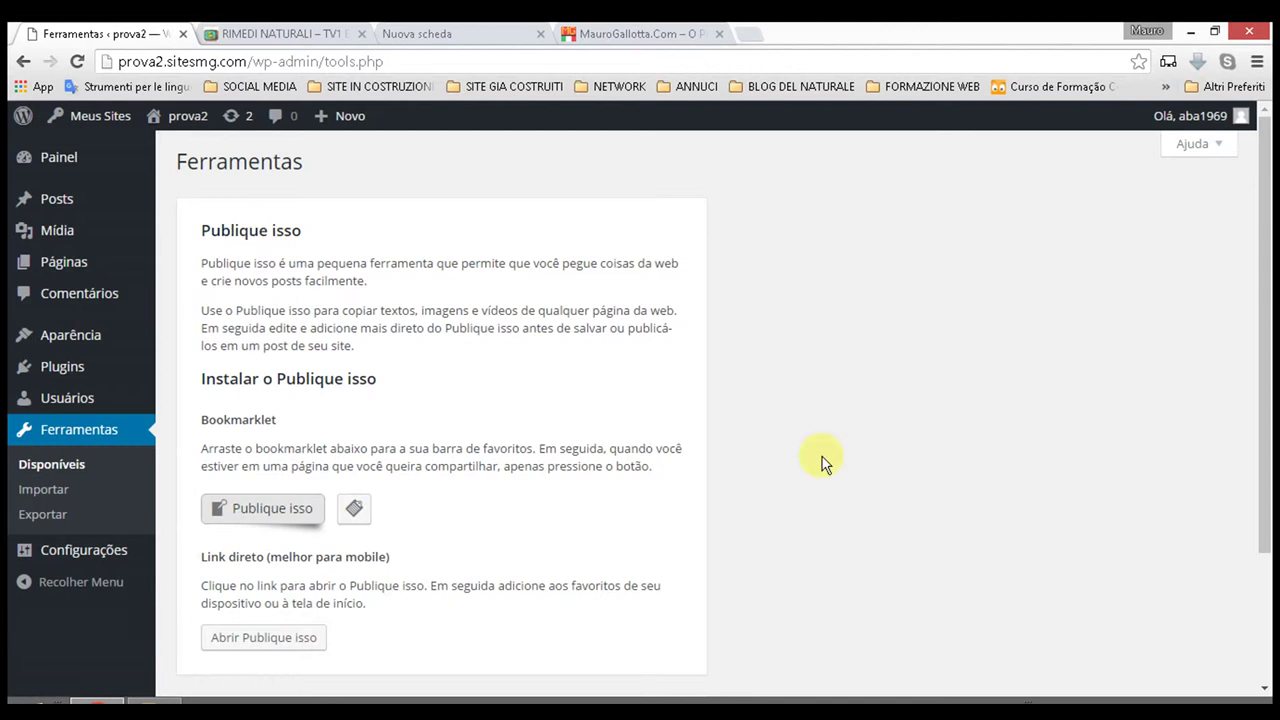
pyautogui.scroll(-2, 465, 198)
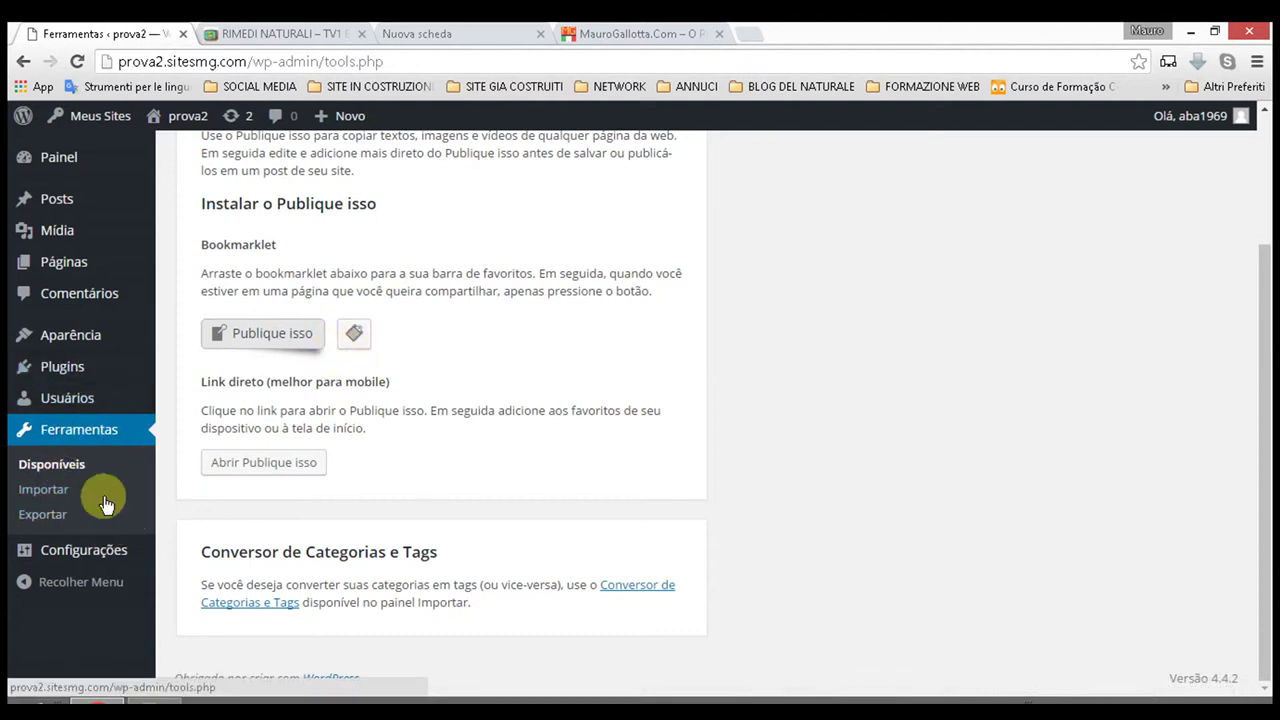
# Open the Geral settings, review their options and check the available site languages without changing the selection
pyautogui.moveTo(78, 550)
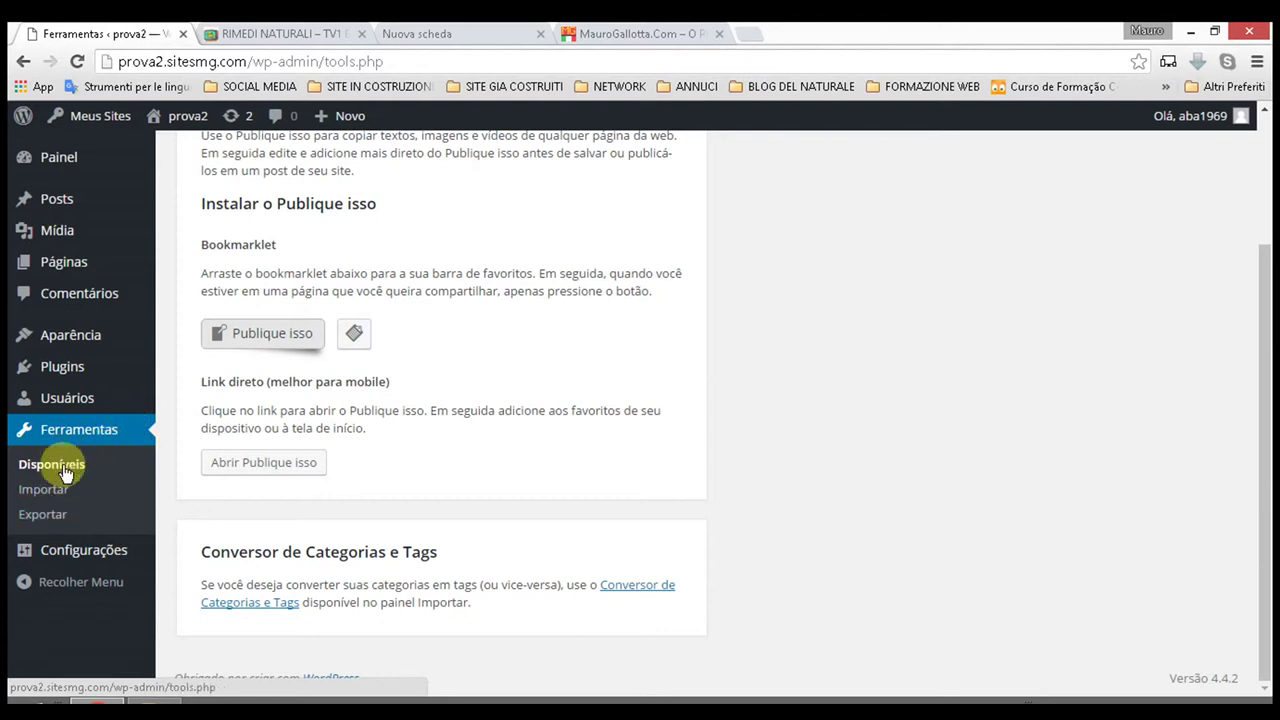
pyautogui.moveTo(73, 559)
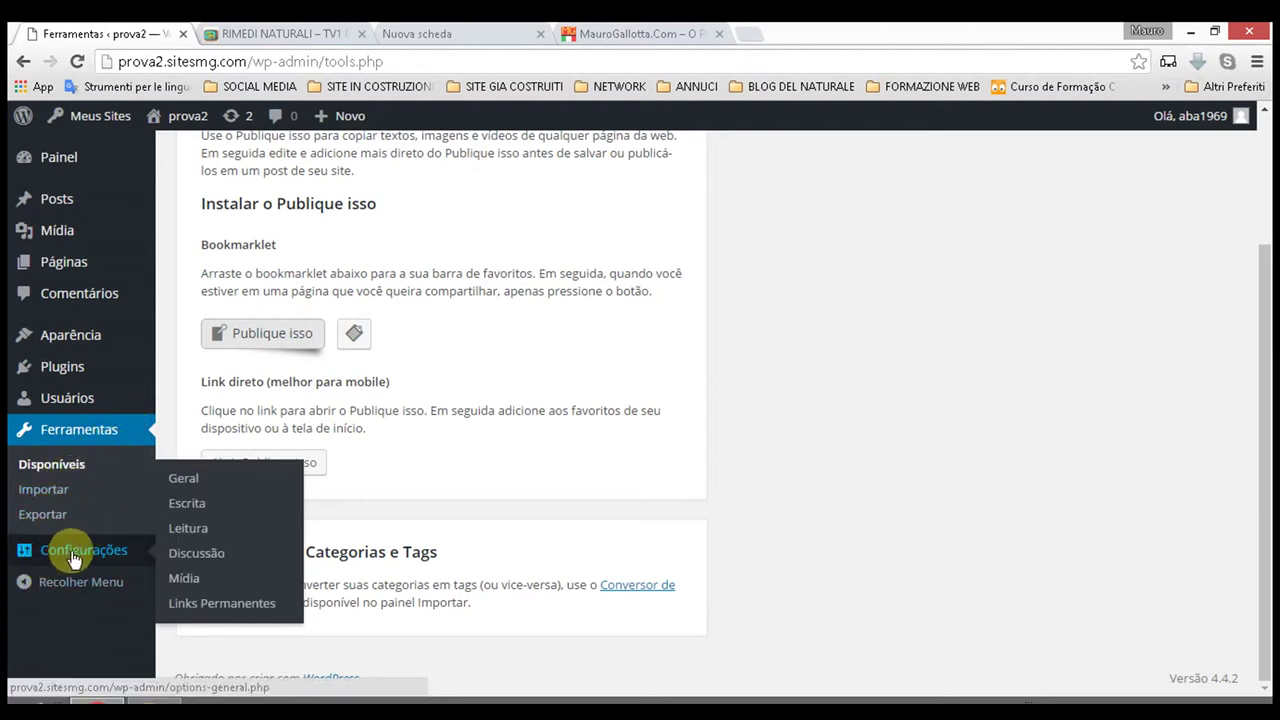
pyautogui.click(186, 479)
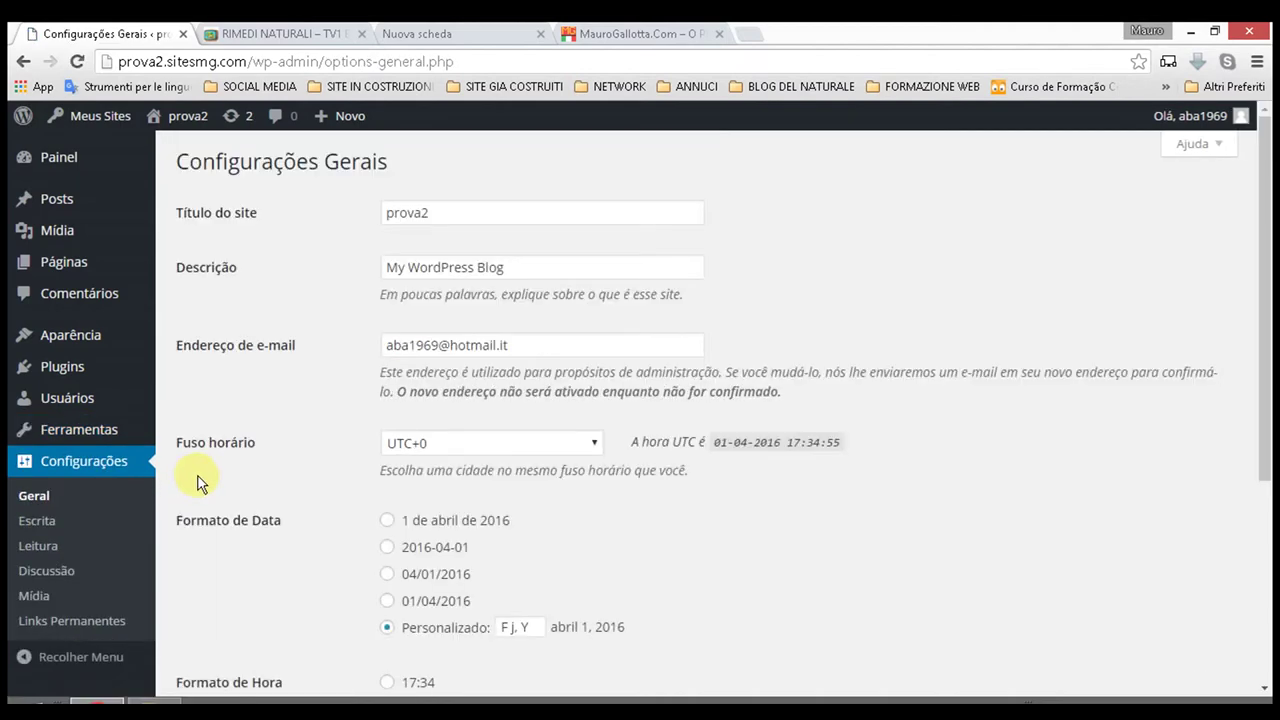
pyautogui.scroll(-3, 400, 394)
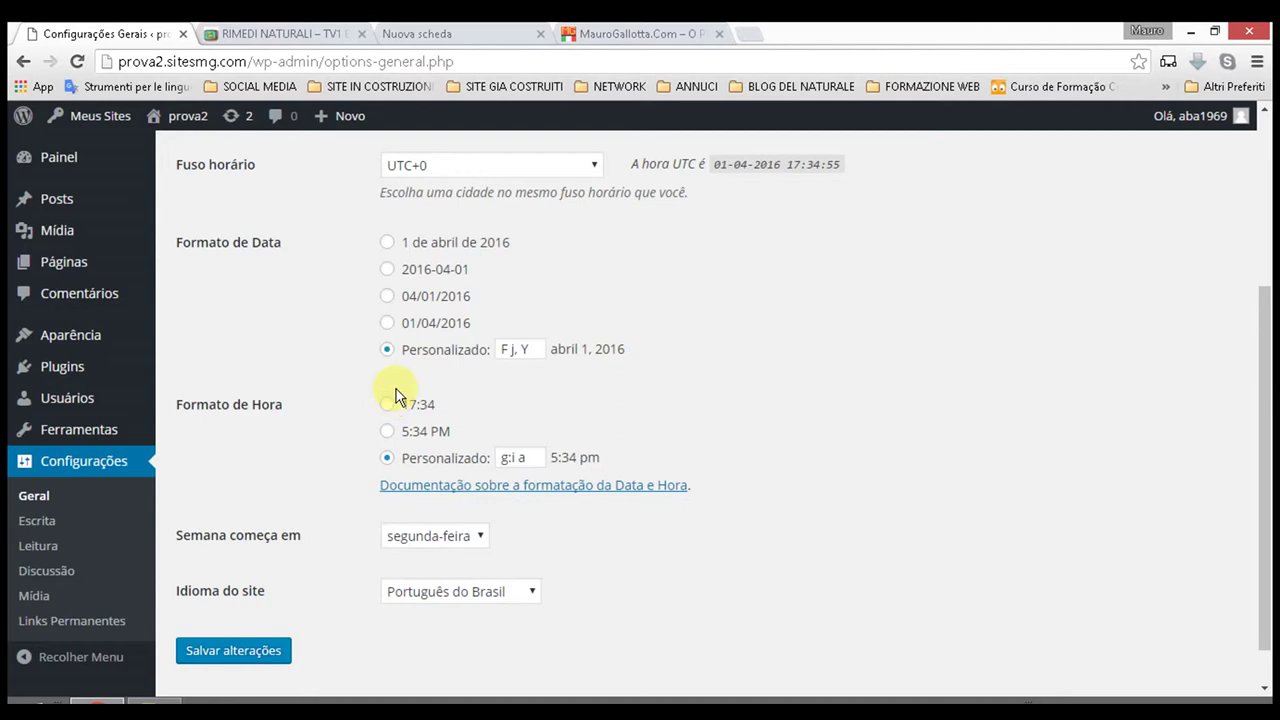
pyautogui.scroll(-1, 396, 389)
pyautogui.scroll(4, 394, 394)
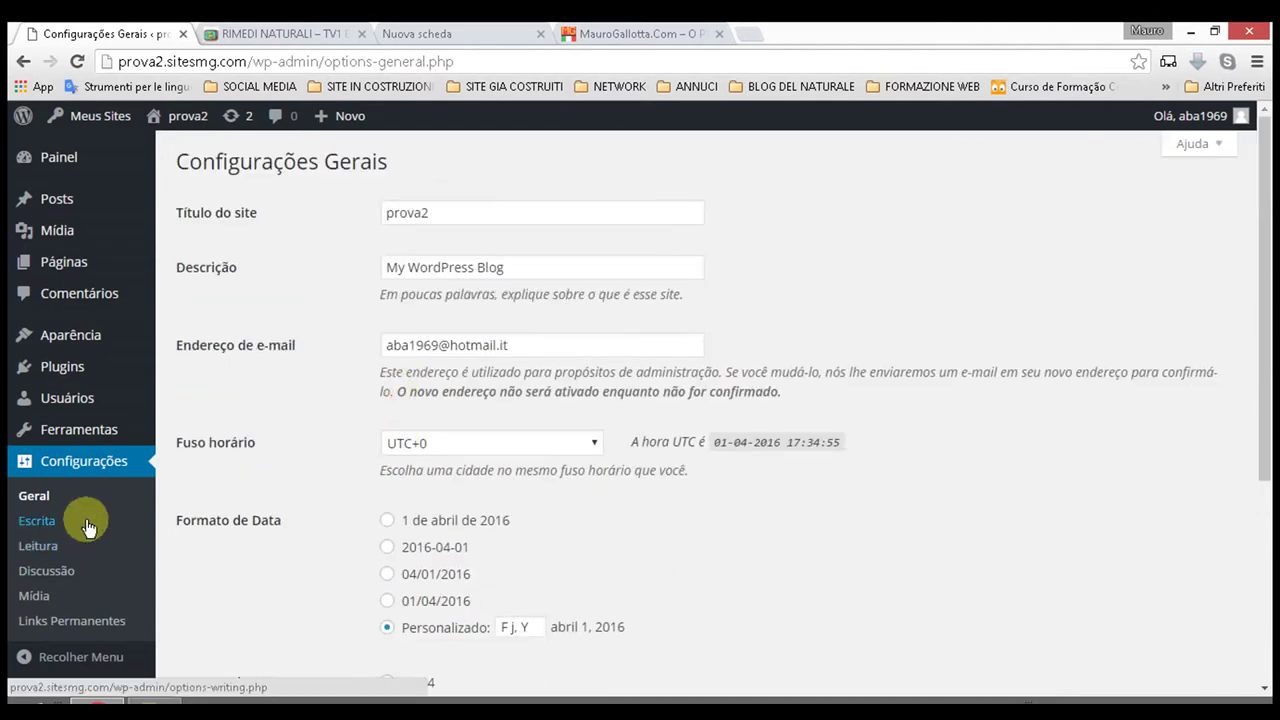
pyautogui.scroll(-3, 921, 500)
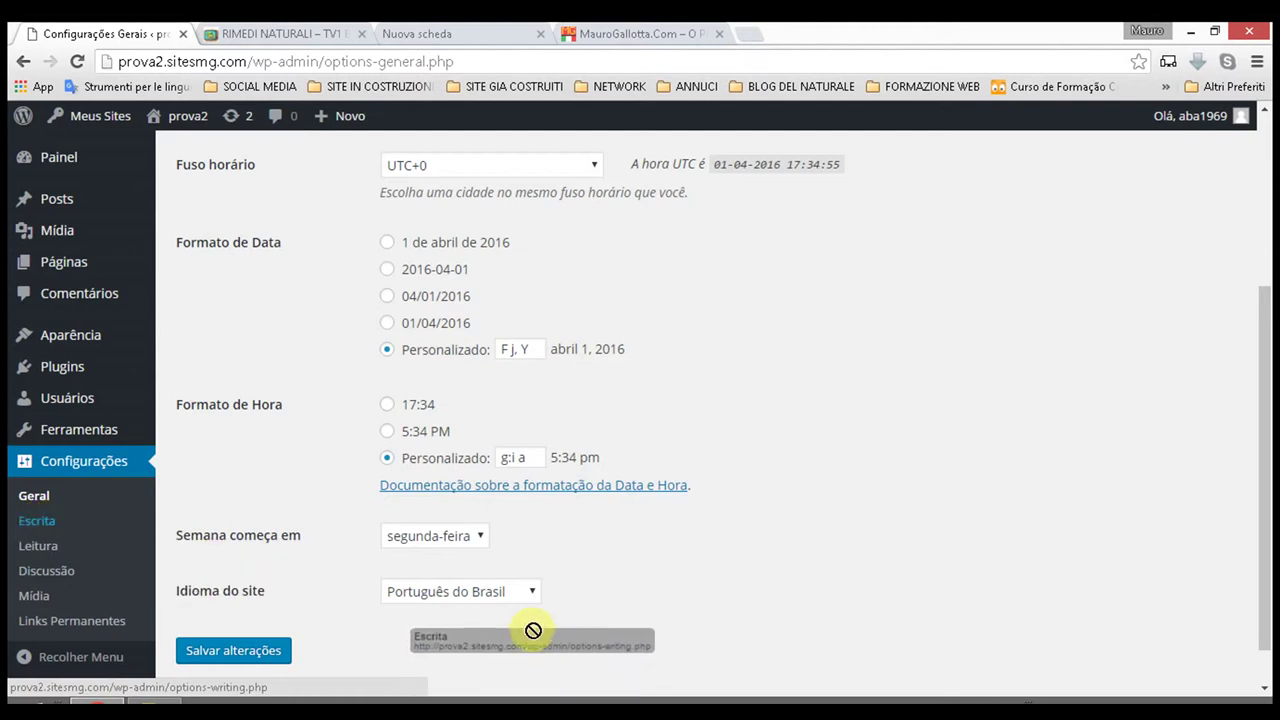
pyautogui.click(528, 596)
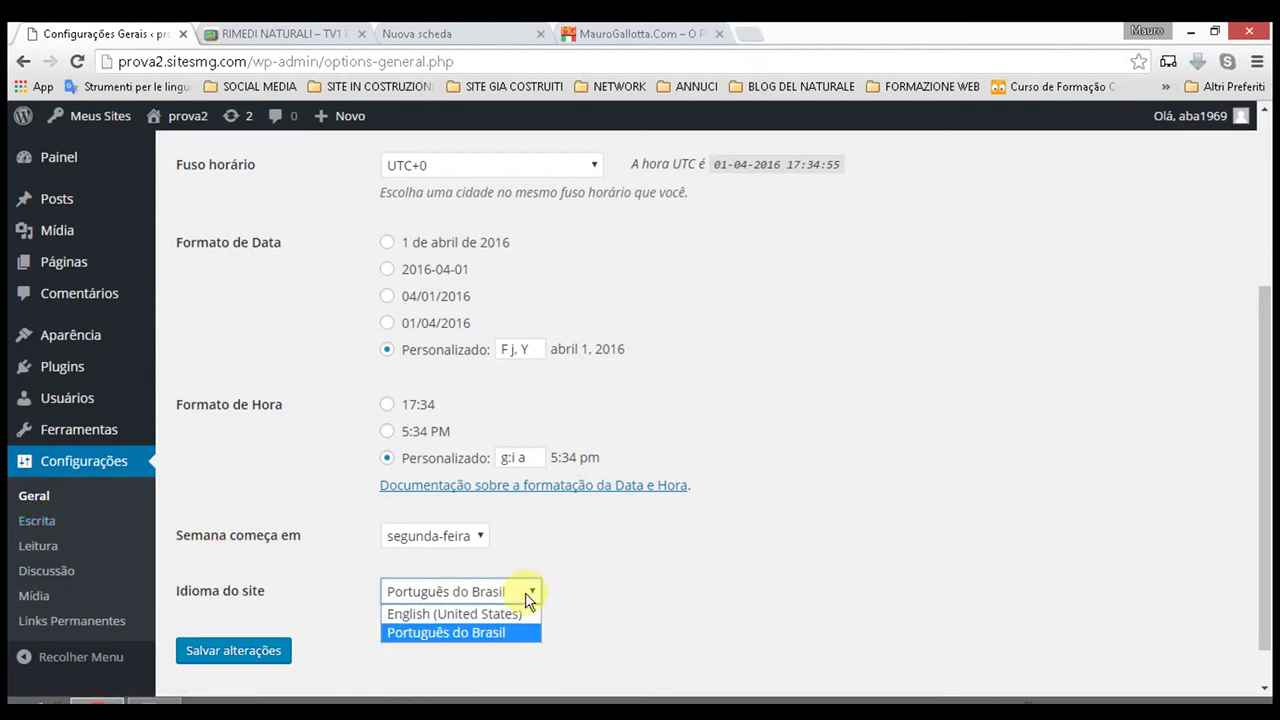
pyautogui.click(528, 596)
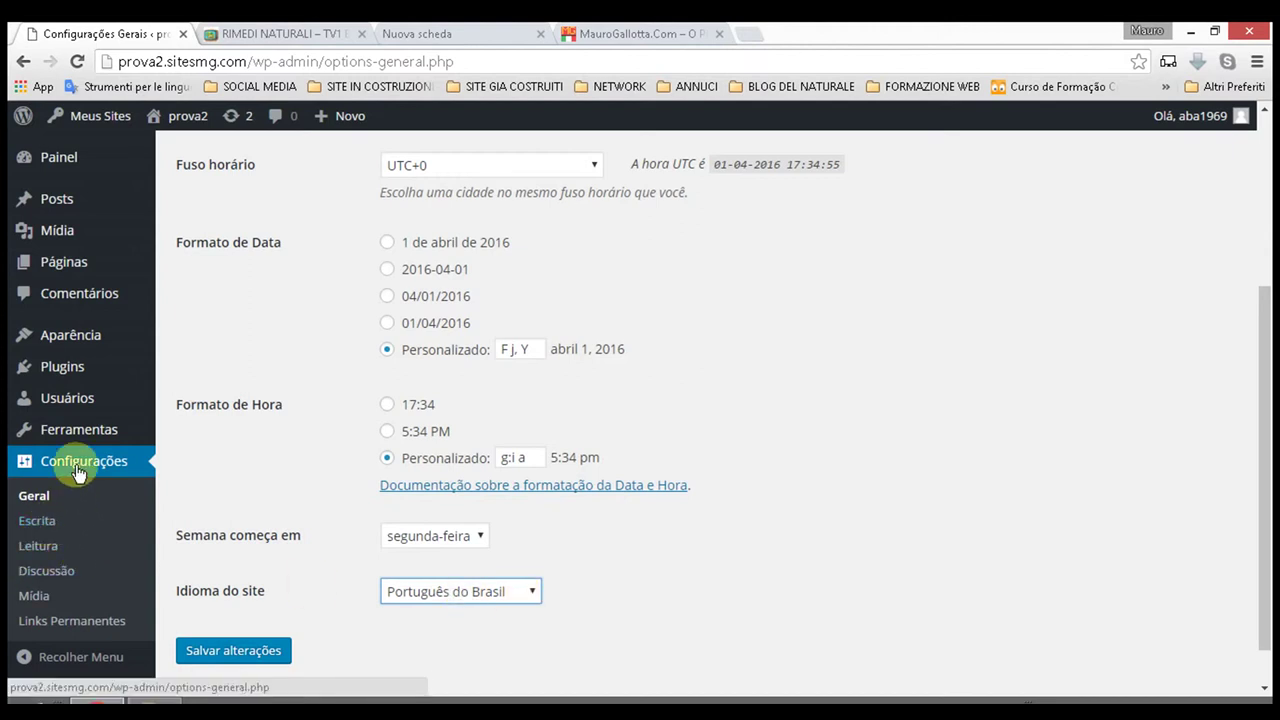
# Open the Escrita settings and check the default post format choices without changing the selection
pyautogui.click(36, 518)
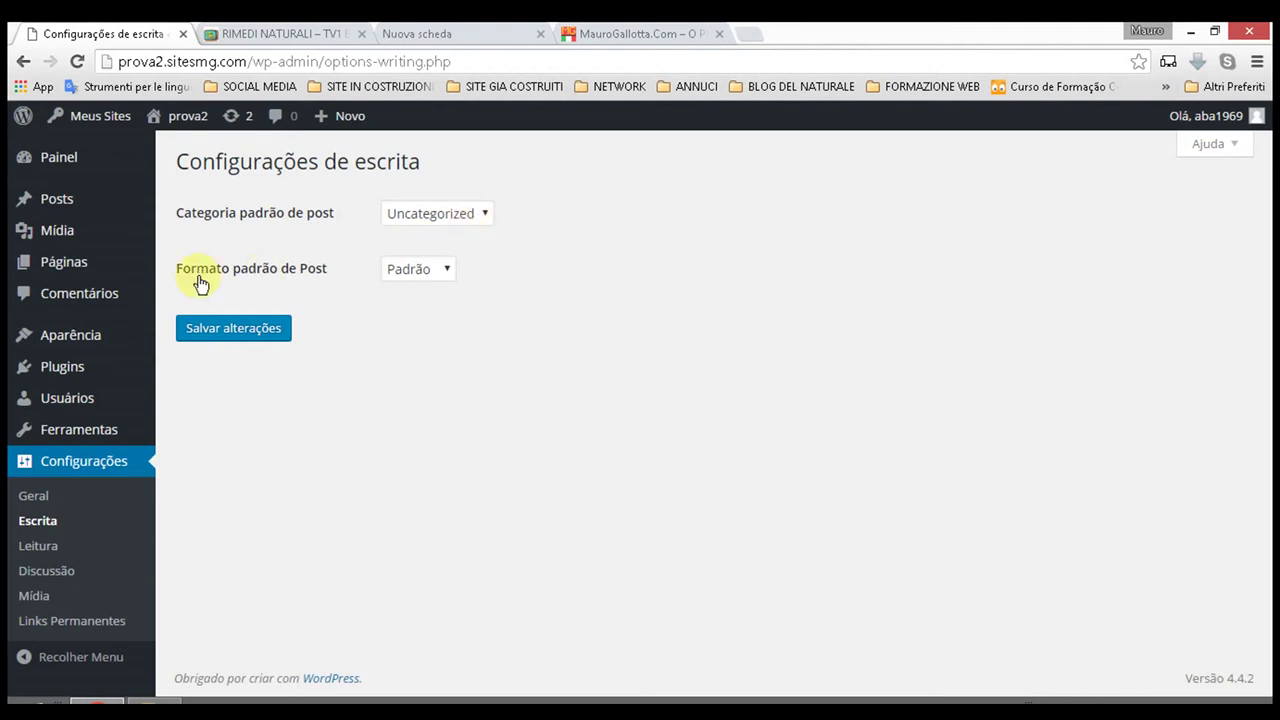
pyautogui.click(447, 274)
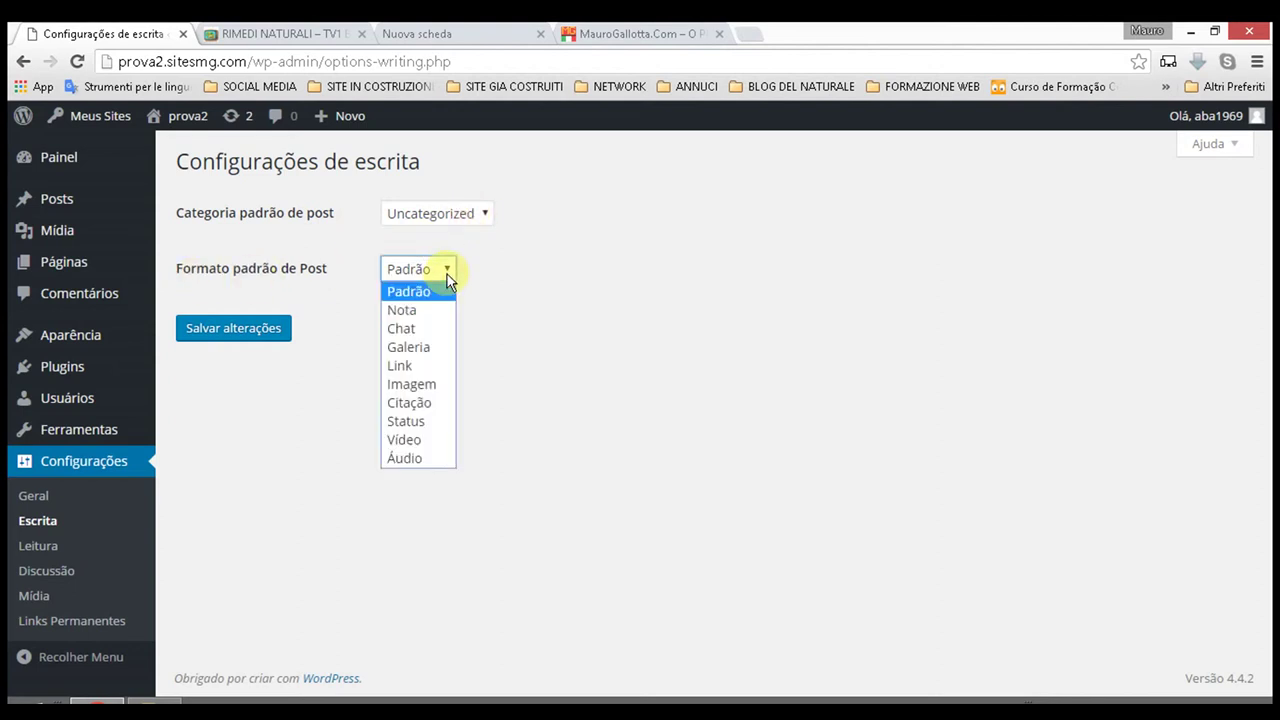
pyautogui.click(447, 274)
# View the Leitura settings and the comment options in the Discussão settings
pyautogui.click(37, 553)
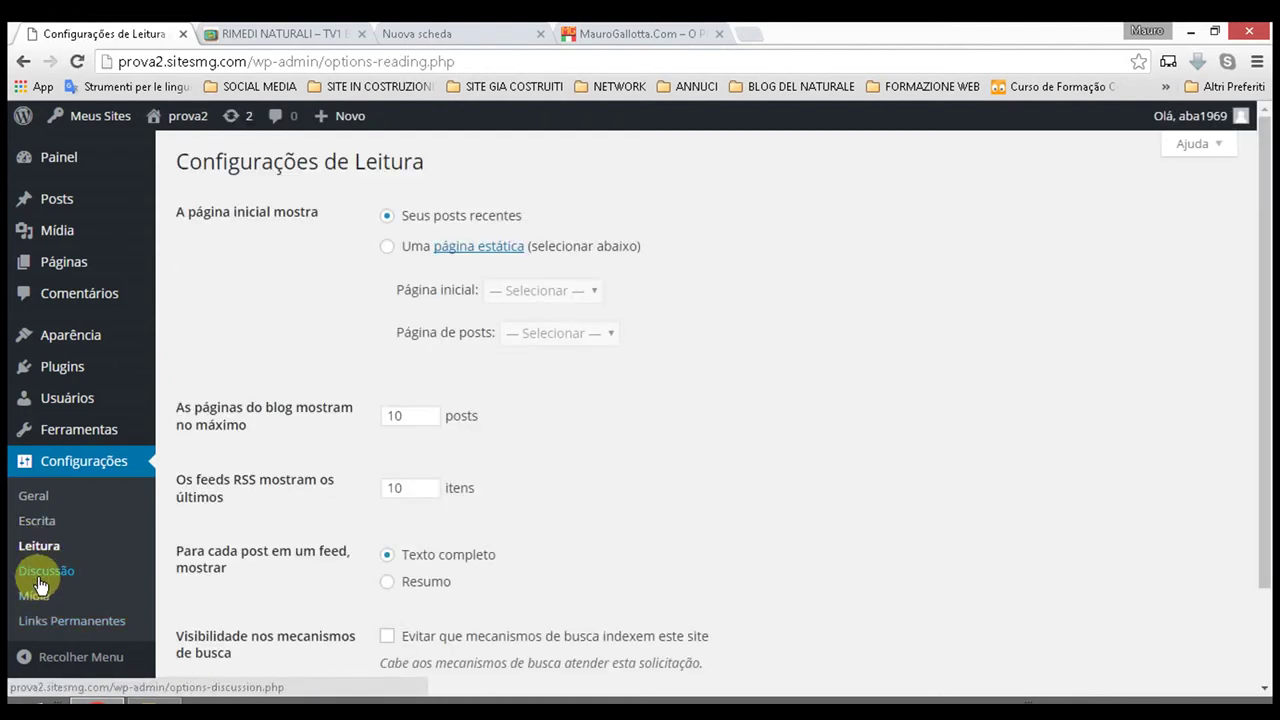
pyautogui.scroll(-6, 218, 509)
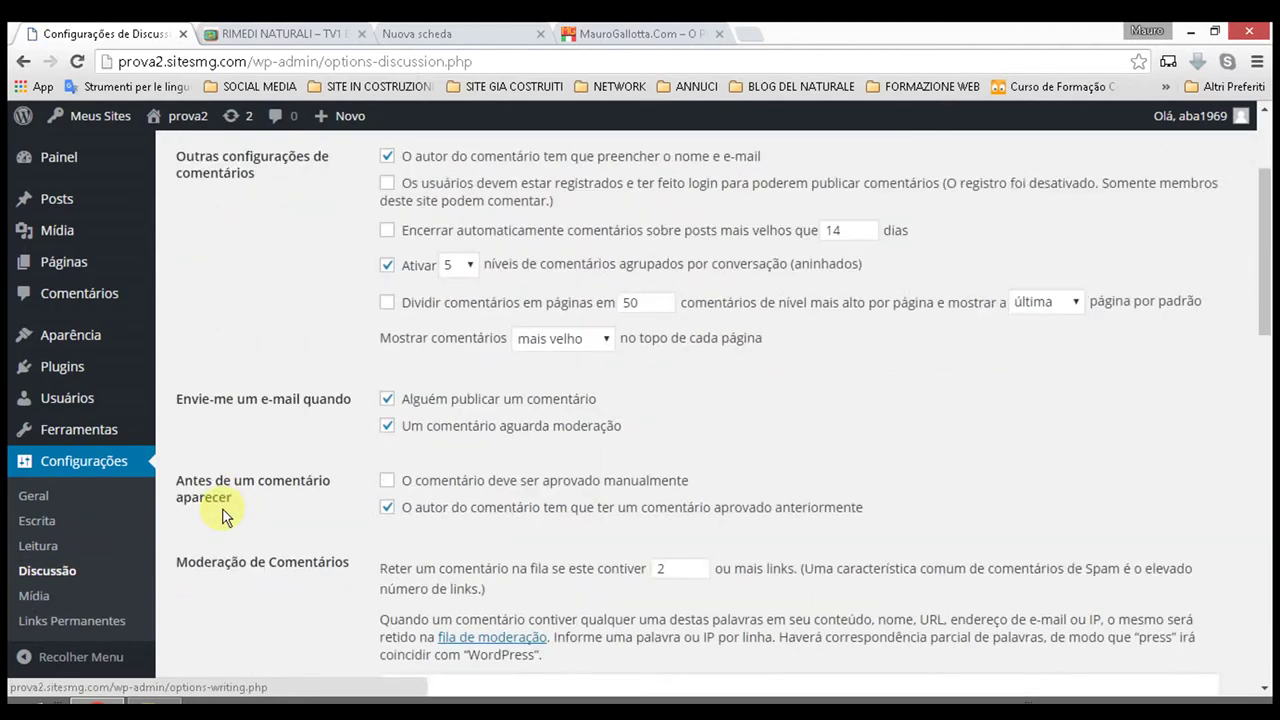
pyautogui.scroll(3, 217, 509)
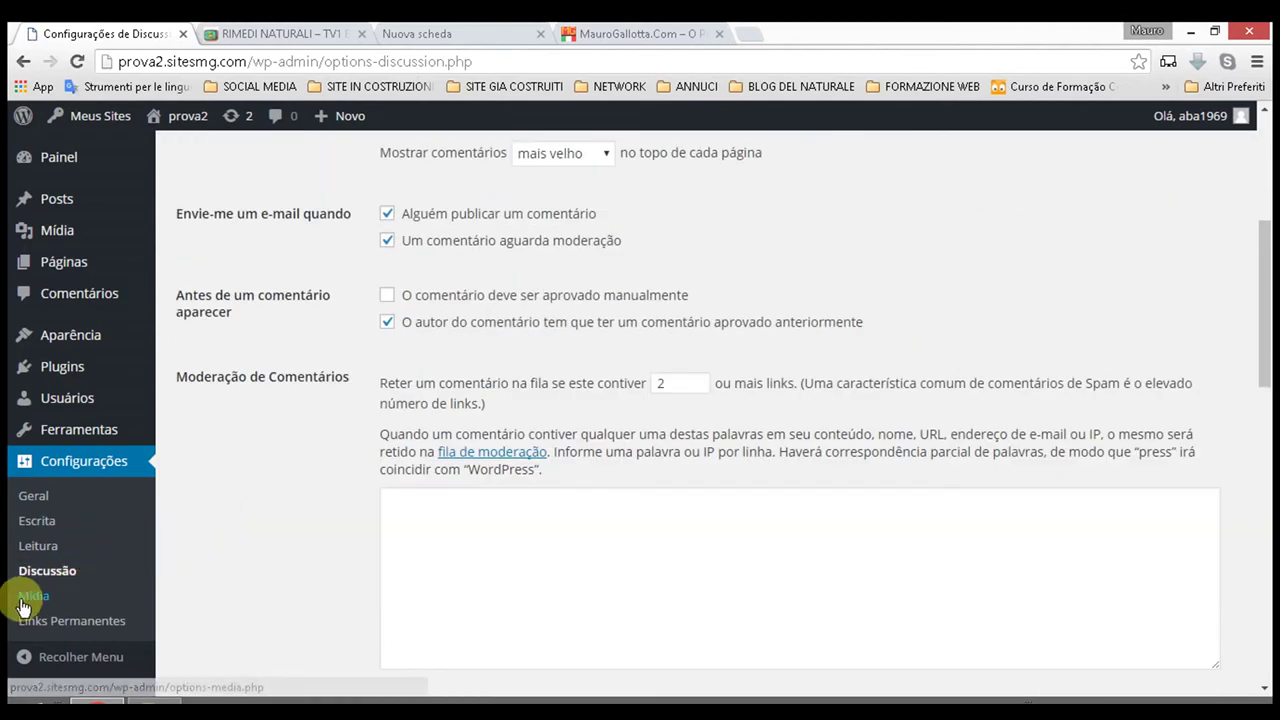
# View the Mídia settings and the URL structure options in the Links Permanentes settings
pyautogui.click(24, 600)
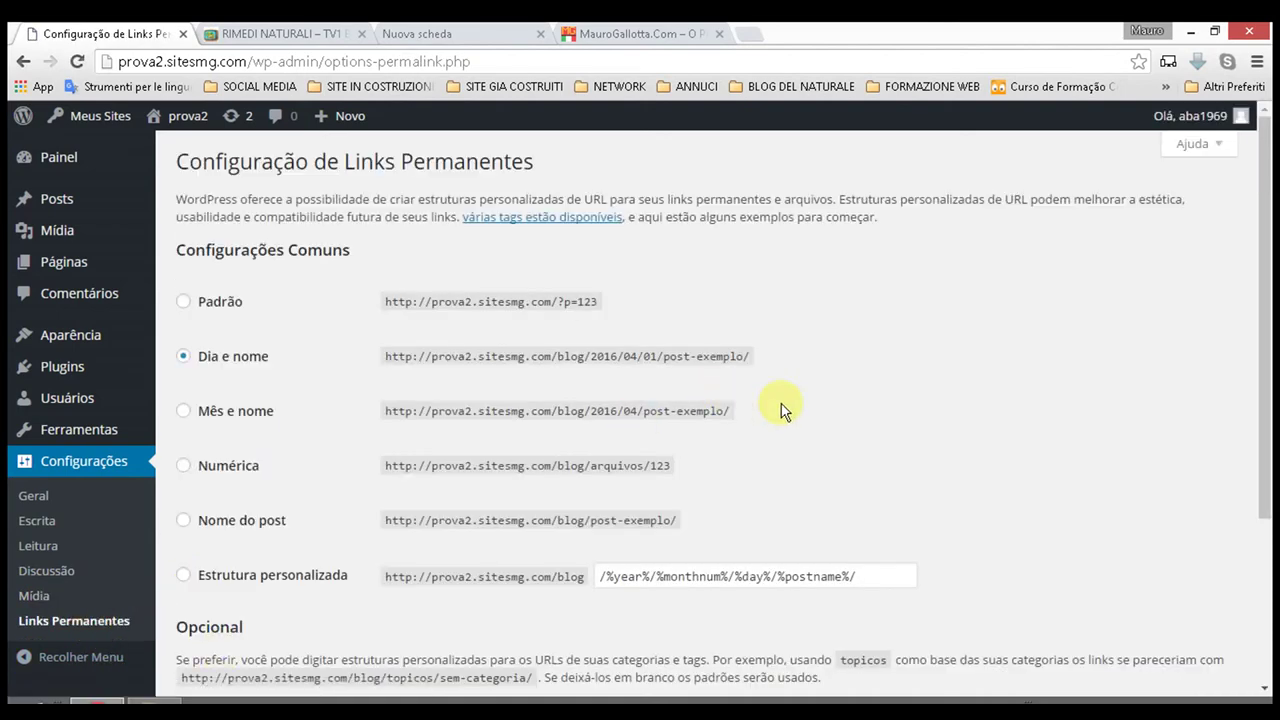
pyautogui.scroll(-3, 650, 390)
pyautogui.scroll(3, 191, 406)
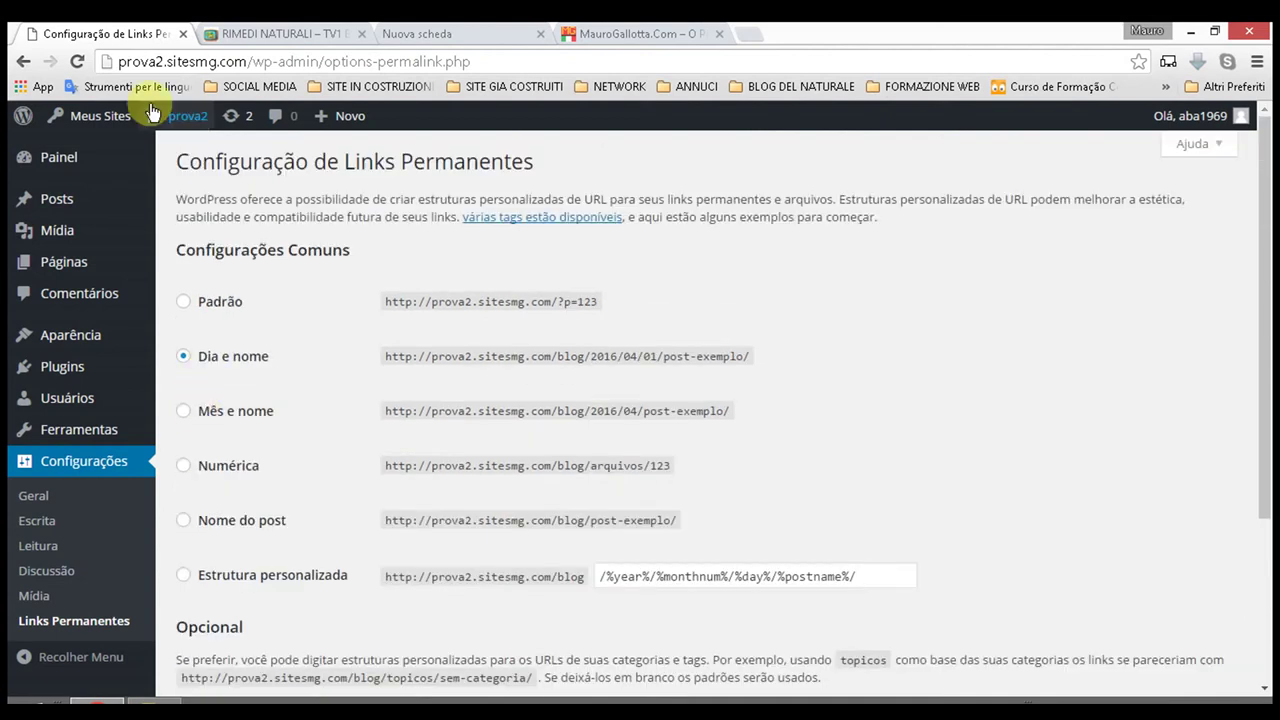
# Check the Painel da Rede shortcuts under Meus Sites and view the prova2 site's front page
pyautogui.moveTo(103, 128)
pyautogui.moveTo(109, 164)
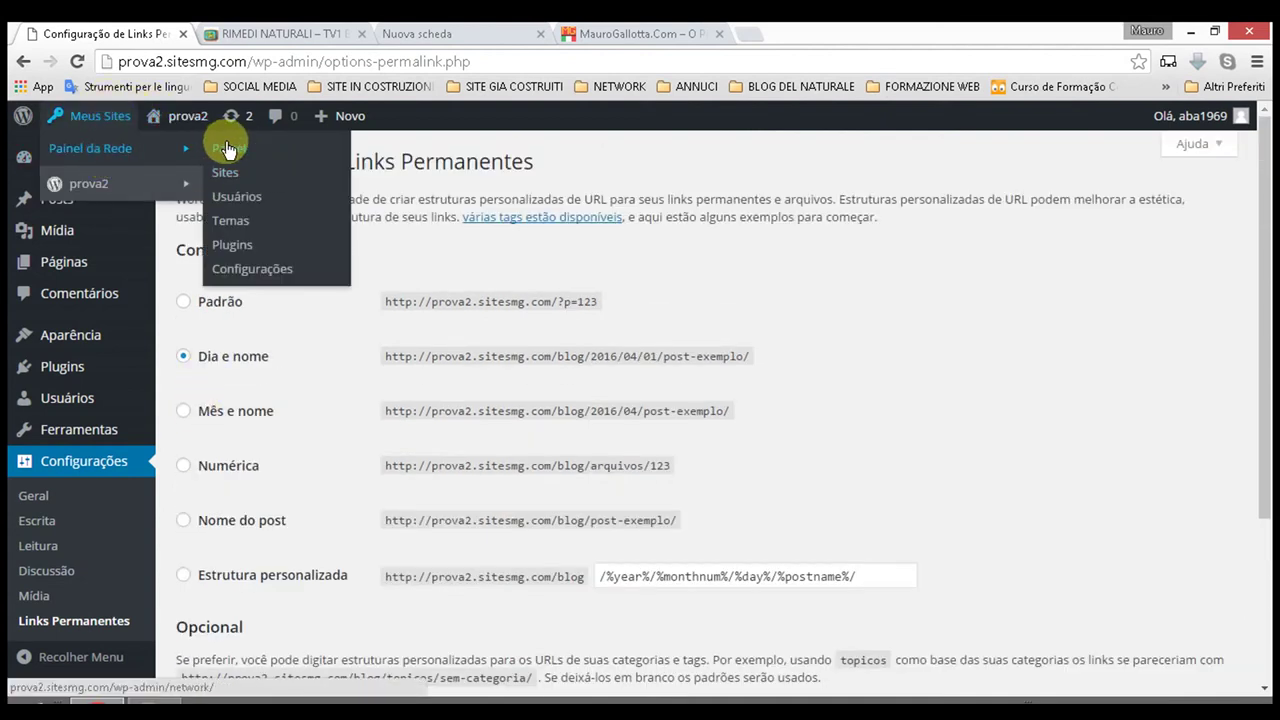
pyautogui.moveTo(180, 128)
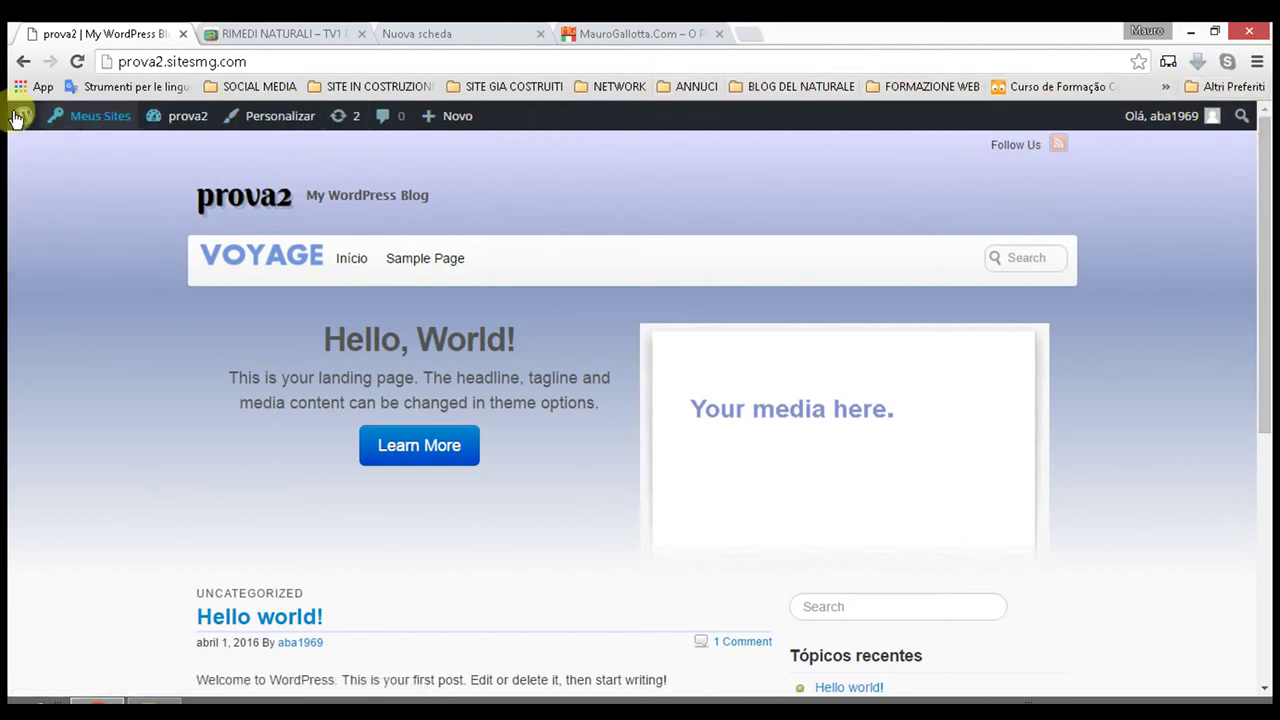
pyautogui.scroll(-5, 960, 620)
pyautogui.scroll(5, 975, 608)
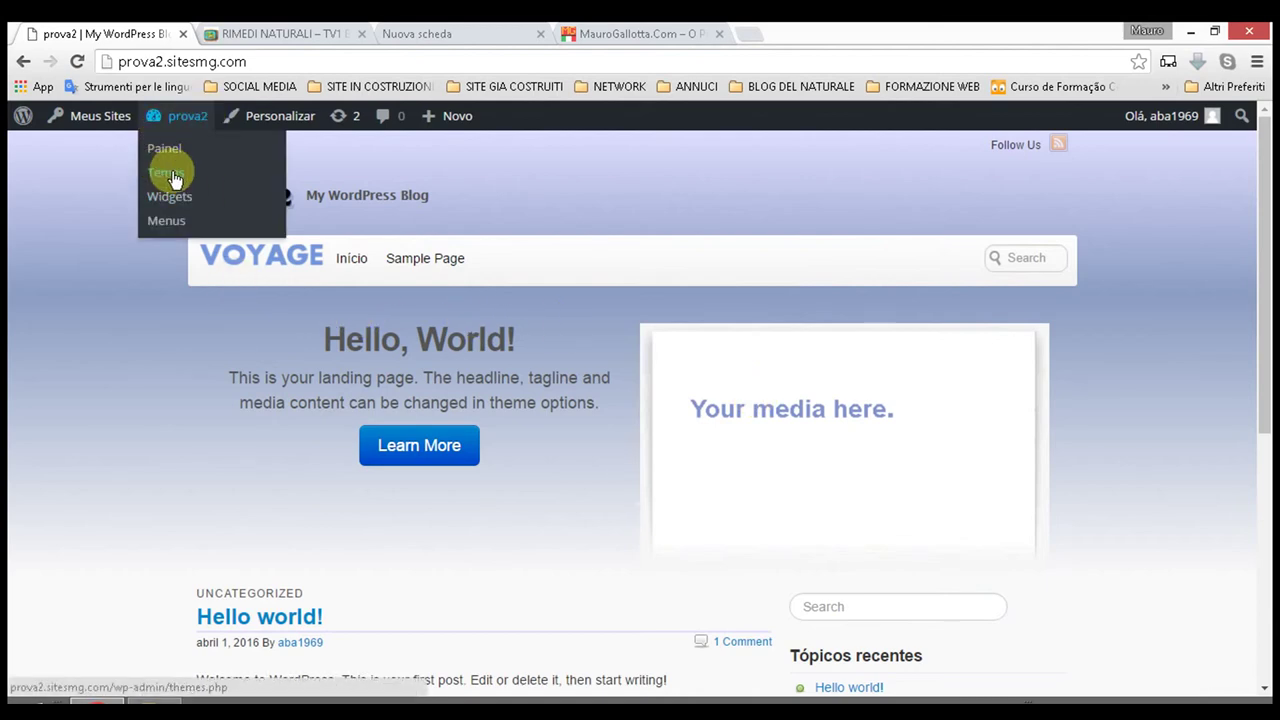
# Check the front page's admin shortcuts, and view the network's Sites list with the account options
pyautogui.moveTo(174, 178); pyautogui.dragTo(137, 300)
pyautogui.moveTo(207, 115)
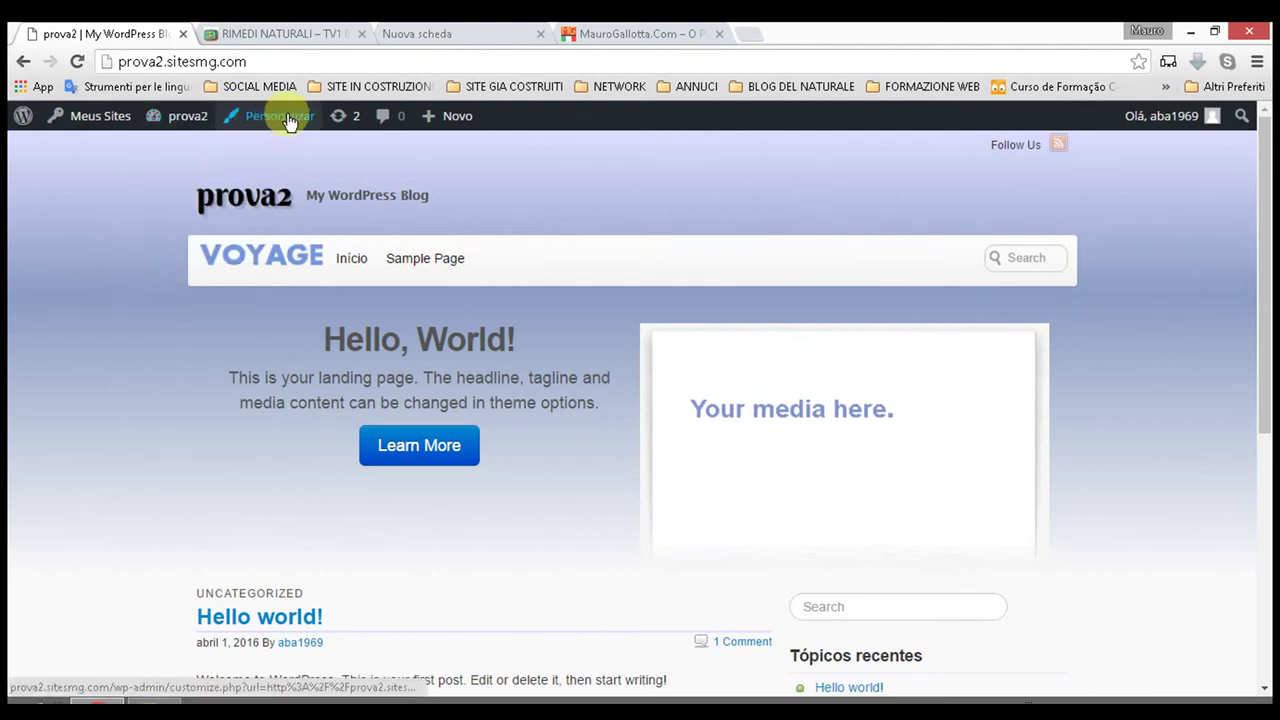
pyautogui.moveTo(63, 116)
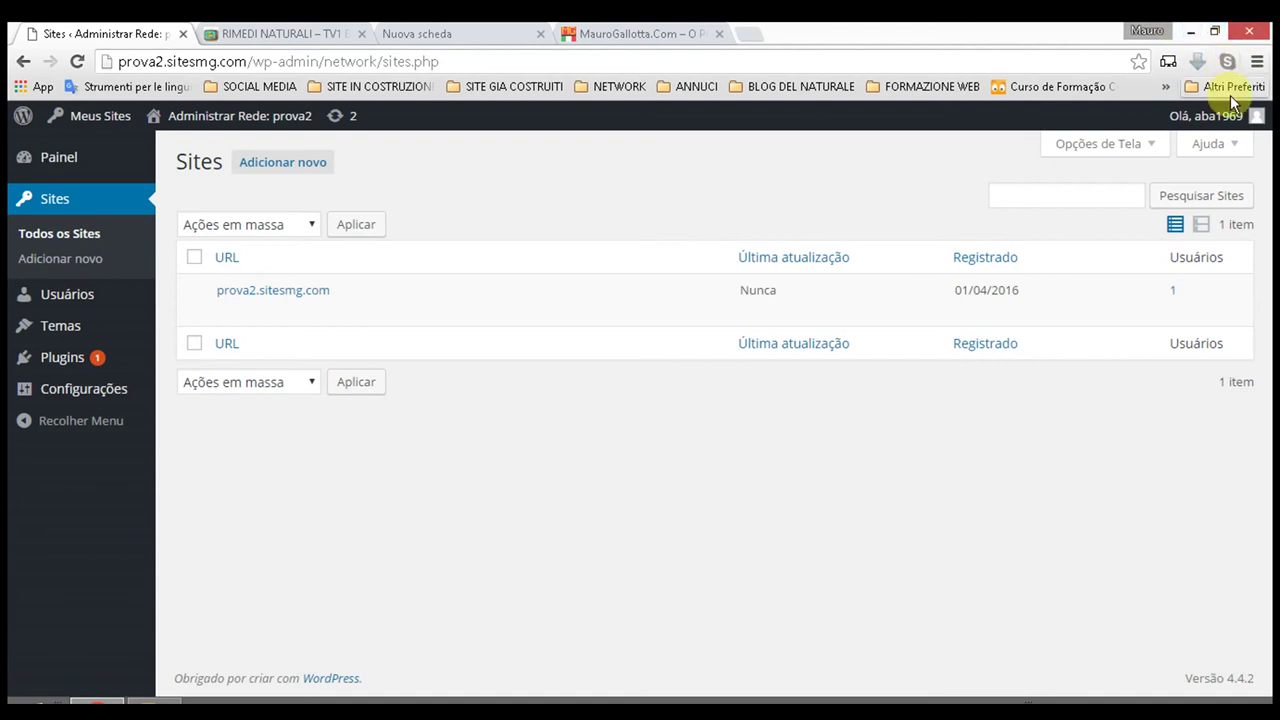
pyautogui.moveTo(1220, 118)
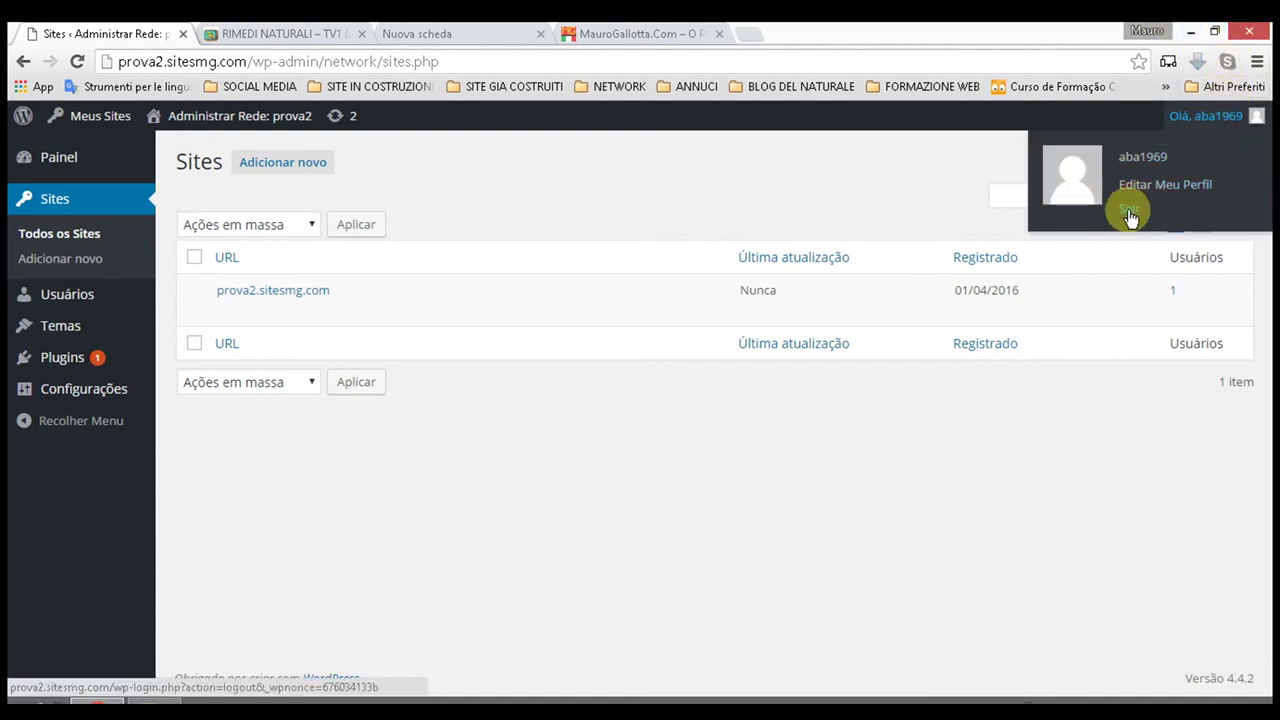